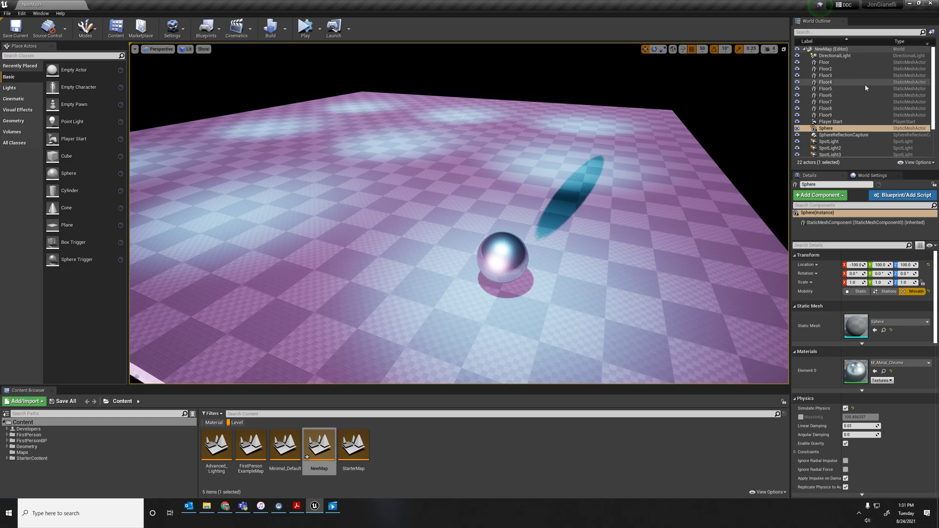
Rotate the directional light to about -37.6°, -16.8°, -82.1° so the sphere's shadow falls at a different angle
{"action": "right_click_drag", "start_coordinate": [635, 133], "coordinate": [599, 147]}
{"action": "key", "text": "g"}
{"action": "right_click_drag", "start_coordinate": [535, 188], "coordinate": [518, 212]}
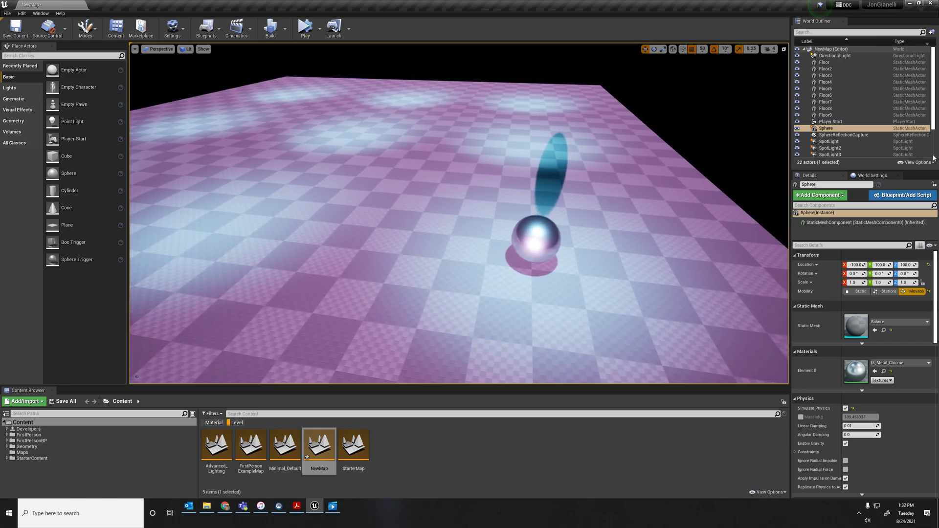
{"action": "scroll", "coordinate": [835, 103], "scroll_direction": "down", "scroll_amount": 2}
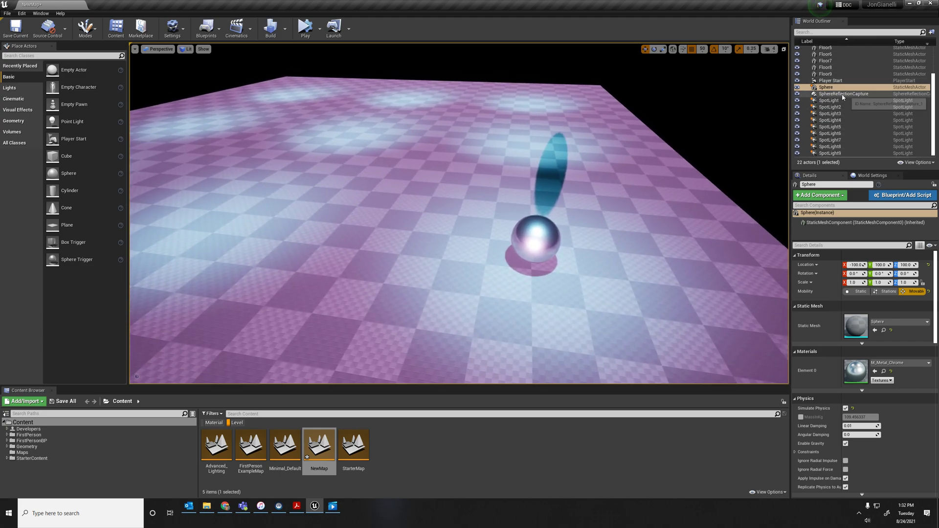
{"action": "scroll", "coordinate": [842, 97], "scroll_direction": "up", "scroll_amount": 3}
{"action": "left_click", "coordinate": [831, 56]}
{"action": "key", "text": "f"}
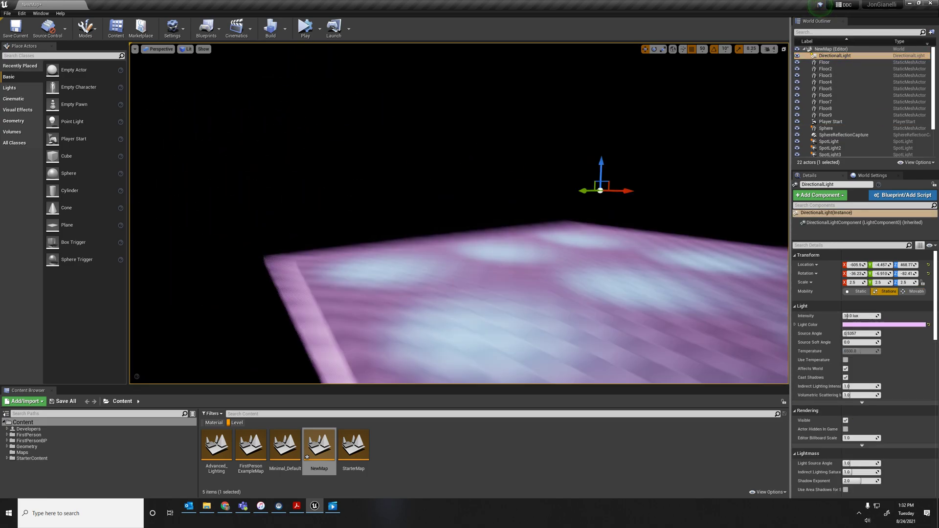
{"action": "left_click_drag", "start_coordinate": [477, 240], "coordinate": [473, 259]}
{"action": "right_click_drag", "start_coordinate": [539, 236], "coordinate": [403, 128]}
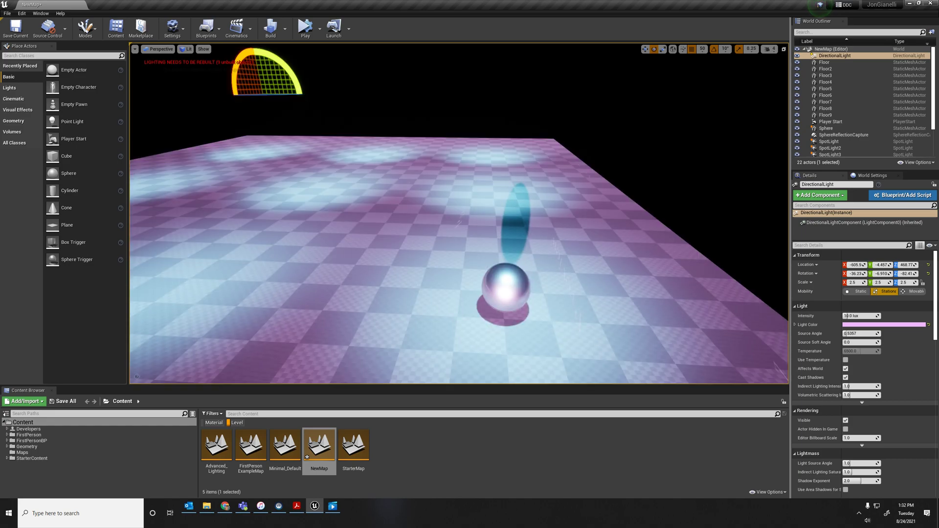
{"action": "left_click_drag", "start_coordinate": [246, 77], "coordinate": [245, 93]}
{"action": "right_click_drag", "start_coordinate": [478, 186], "coordinate": [551, 248]}
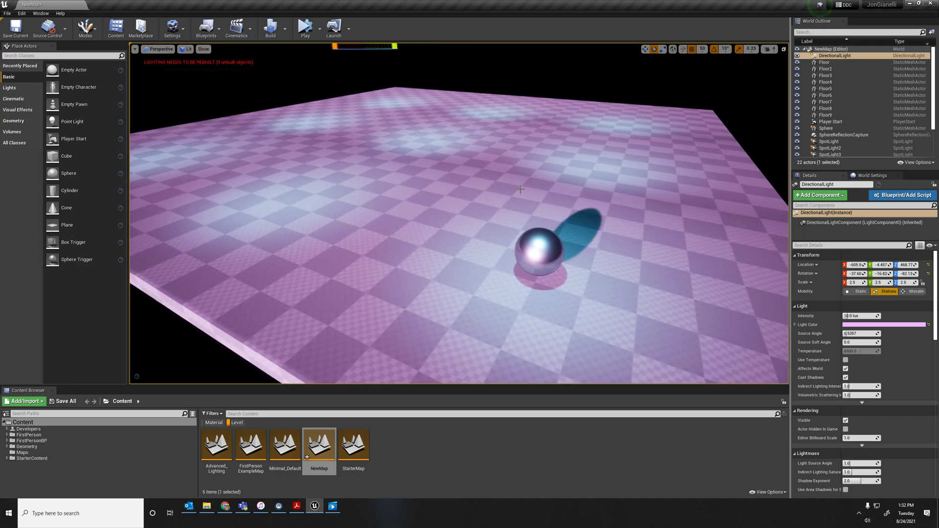
Simulate the level, shove the sphere back and forth along its X axis, and stop the simulation
{"action": "left_click", "coordinate": [305, 27]}
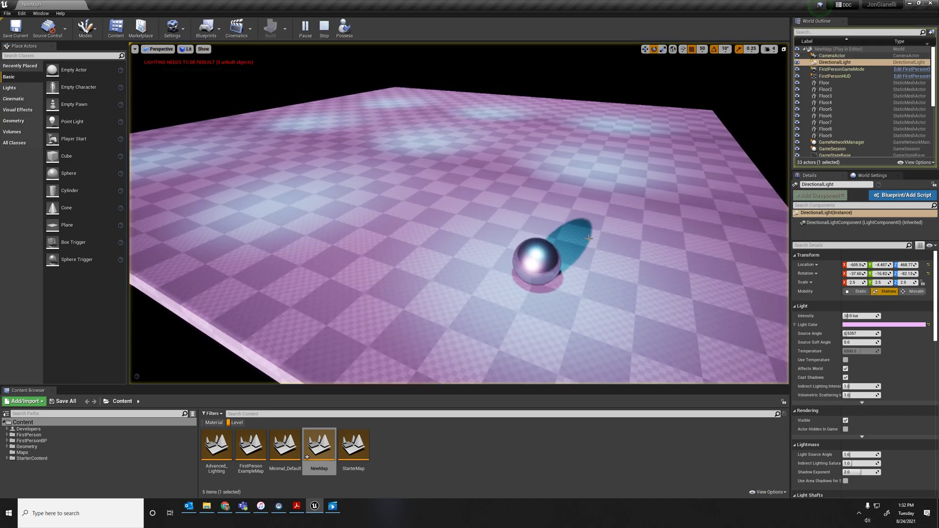
{"action": "left_click", "coordinate": [553, 255]}
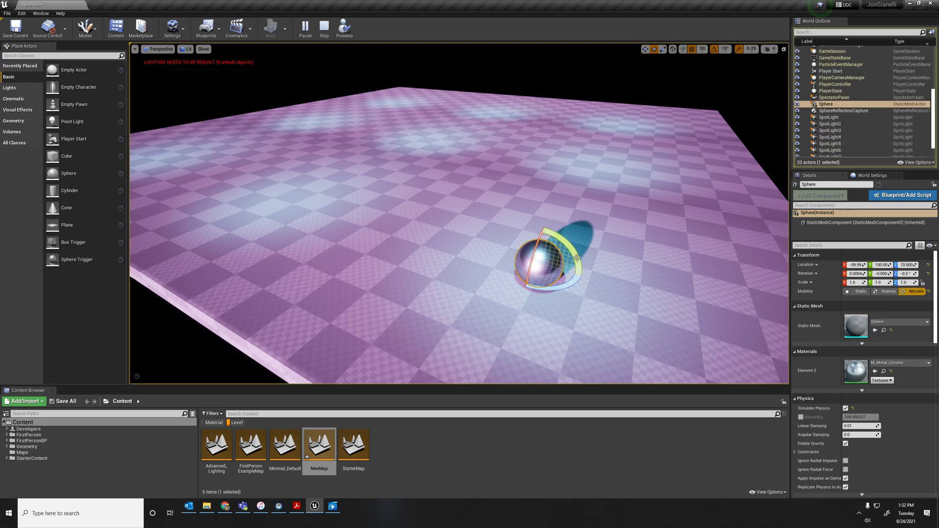
{"action": "right_click_drag", "start_coordinate": [588, 266], "coordinate": [581, 264]}
{"action": "left_click_drag", "start_coordinate": [519, 260], "coordinate": [420, 238]}
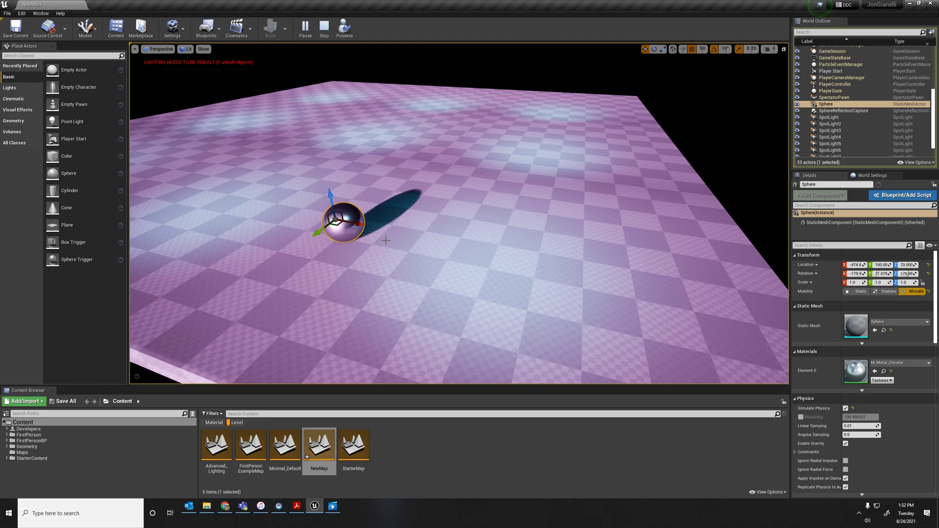
{"action": "left_click_drag", "start_coordinate": [361, 223], "coordinate": [459, 241]}
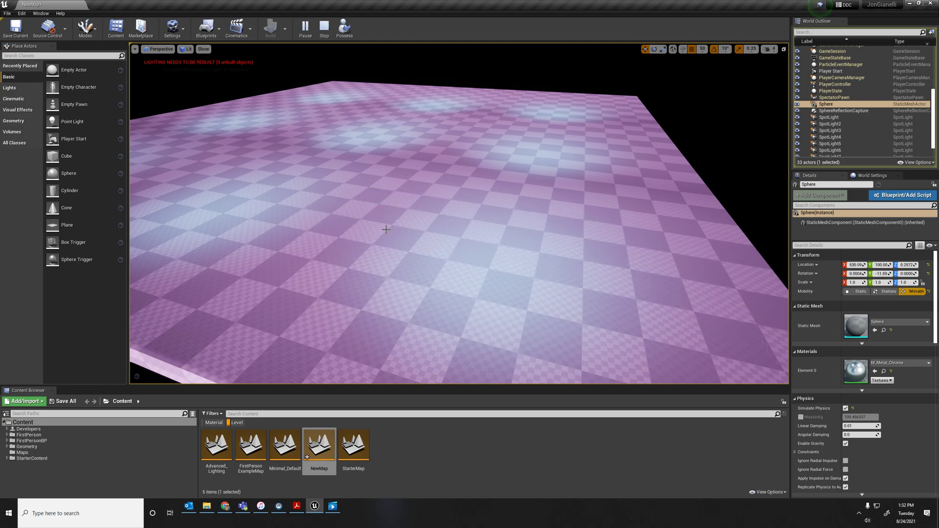
{"action": "left_click", "coordinate": [325, 30]}
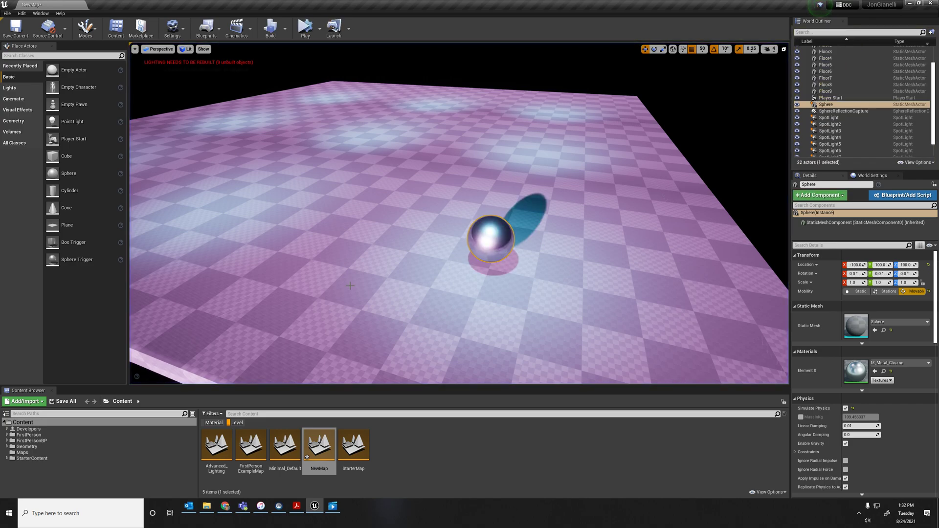
Run the simulation two more times, flinging the sphere along the X axis each time, and stop it
{"action": "left_click", "coordinate": [502, 246]}
{"action": "left_click", "coordinate": [305, 26]}
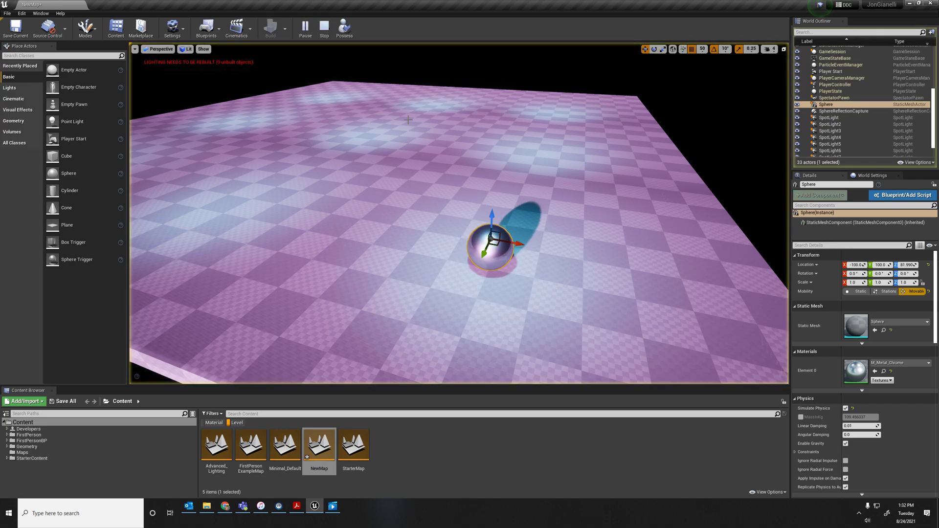
{"action": "left_click_drag", "start_coordinate": [489, 242], "coordinate": [467, 238]}
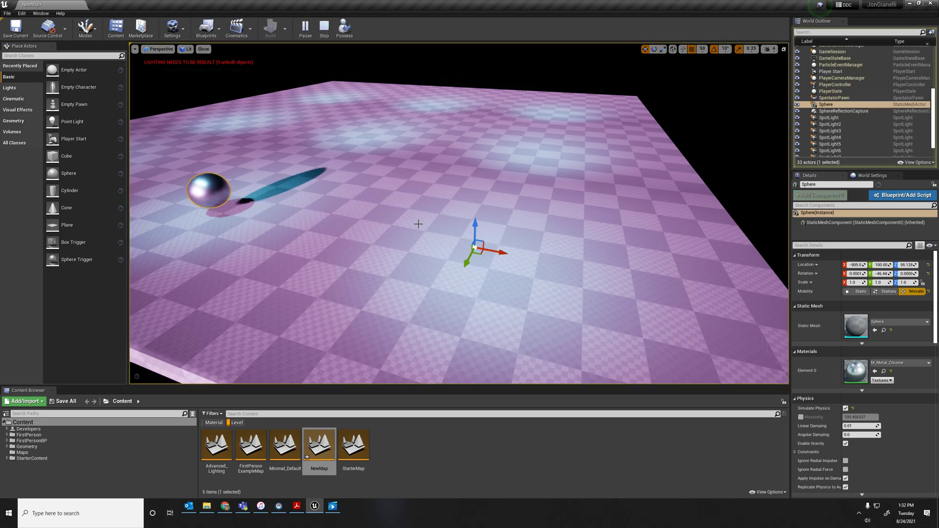
{"action": "left_click", "coordinate": [324, 28]}
{"action": "left_click", "coordinate": [305, 27]}
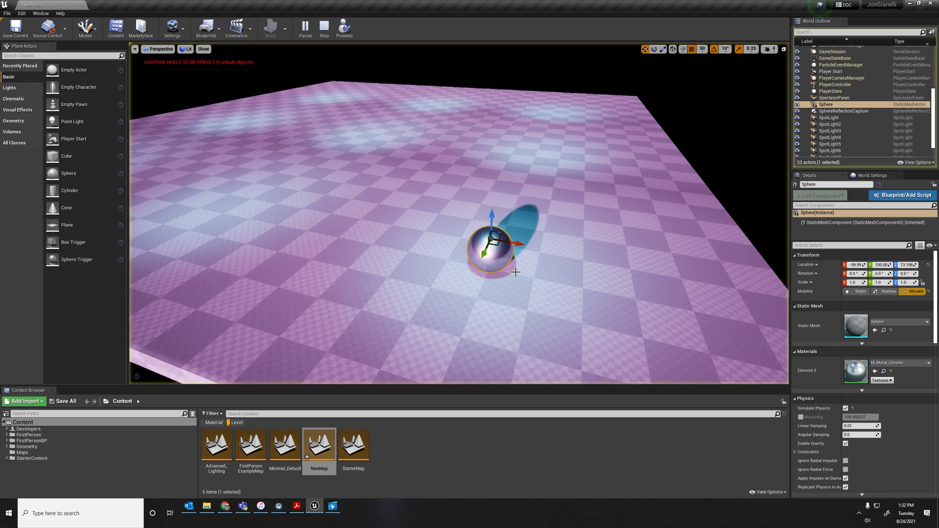
{"action": "mouse_move", "coordinate": [491, 246]}
{"action": "left_mouse_down"}
{"action": "mouse_move", "coordinate": [466, 247]}
{"action": "mouse_move", "coordinate": [496, 246]}
{"action": "left_mouse_up"}
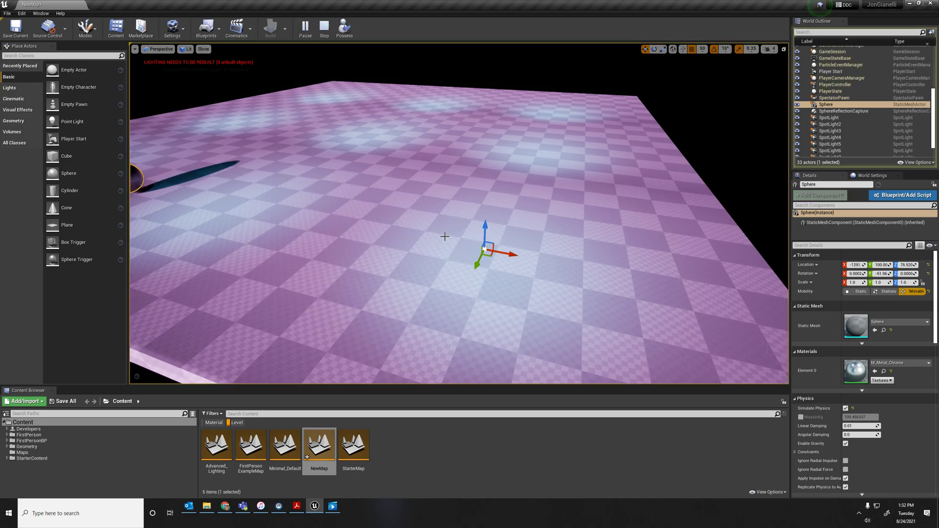
{"action": "key", "text": "Escape"}
Add a cube beside the sphere at location -450, 100, 100 and scale it to 4.5 × 1 × 0.25 as a plank
{"action": "right_click_drag", "start_coordinate": [509, 323], "coordinate": [484, 277]}
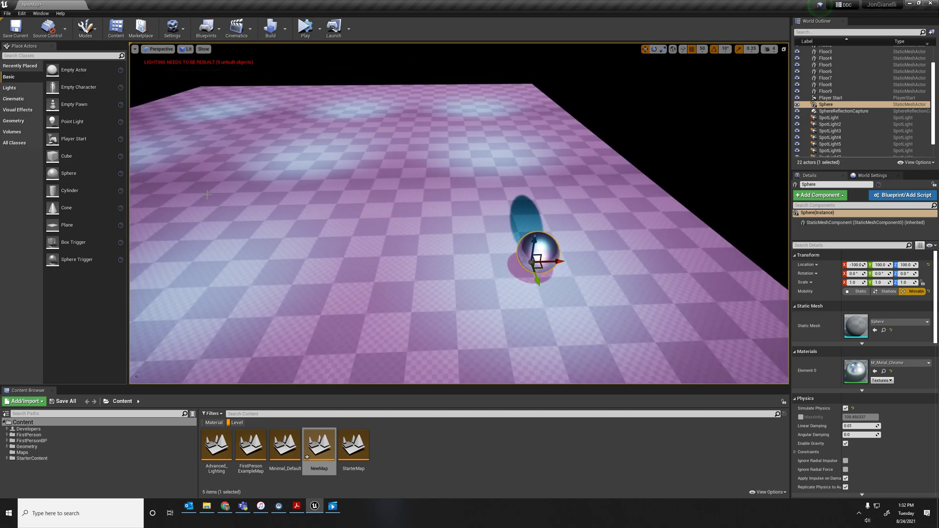
{"action": "left_click_drag", "start_coordinate": [66, 156], "coordinate": [484, 285]}
{"action": "left_click_drag", "start_coordinate": [435, 268], "coordinate": [387, 247]}
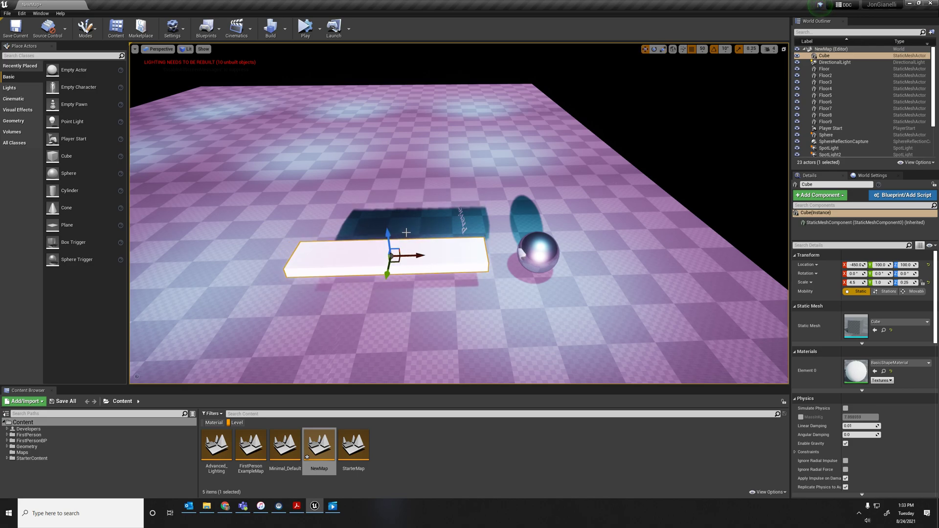
Tilt the plank to -20° on the Y axis and enable Simulate Physics on it
{"action": "left_click_drag", "start_coordinate": [406, 234], "coordinate": [432, 267]}
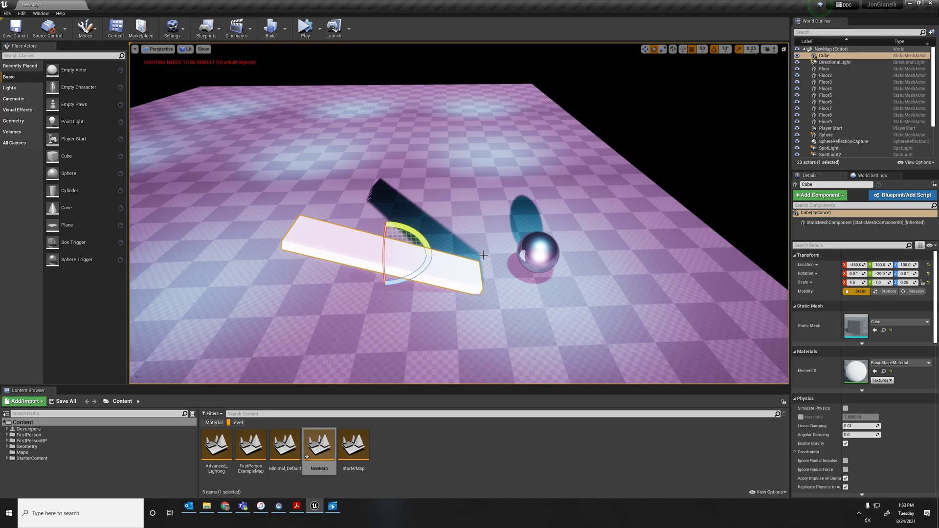
{"action": "right_click_drag", "start_coordinate": [586, 274], "coordinate": [493, 295]}
{"action": "key", "text": "w"}
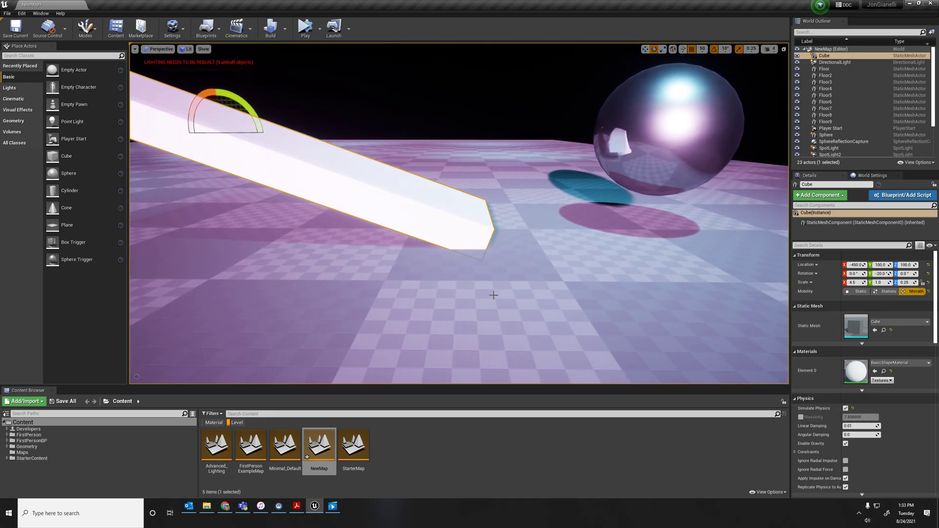
Try simulating the tilted plank at its current height and lowered to Z 50, and undo the height changes
{"action": "left_click", "coordinate": [305, 28]}
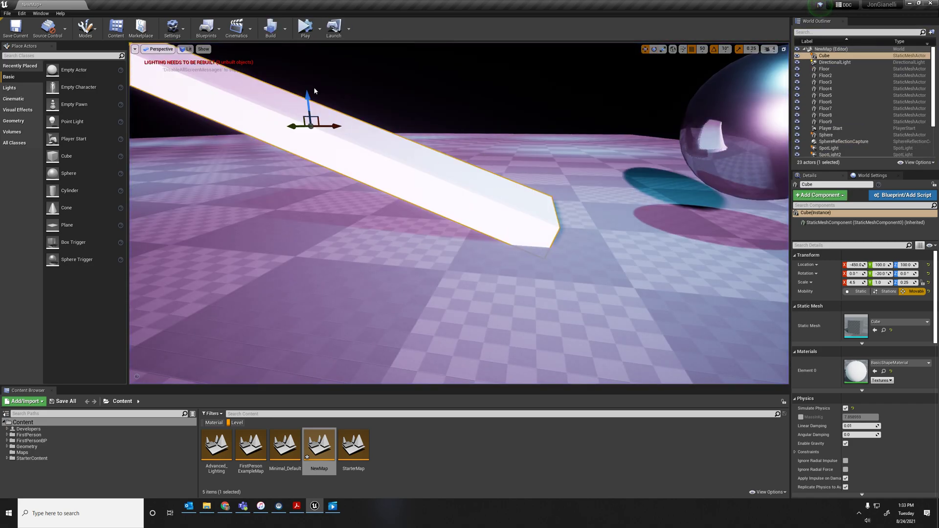
{"action": "left_click", "coordinate": [305, 28]}
{"action": "key", "text": "Escape"}
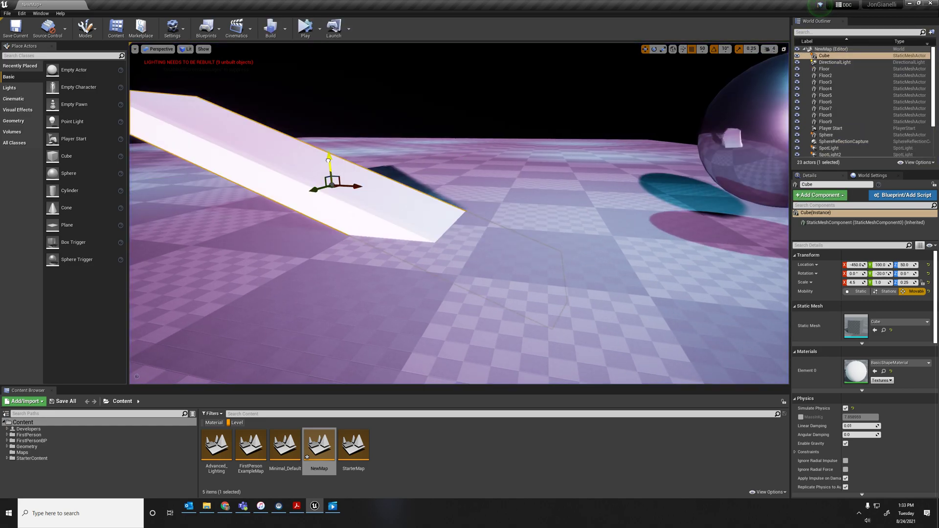
{"action": "left_click", "coordinate": [305, 29]}
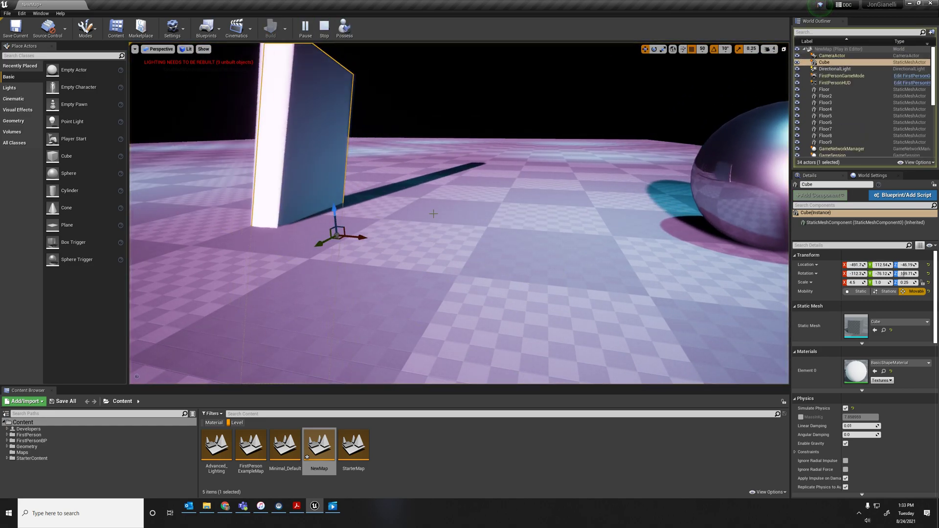
{"action": "key", "text": "Escape"}
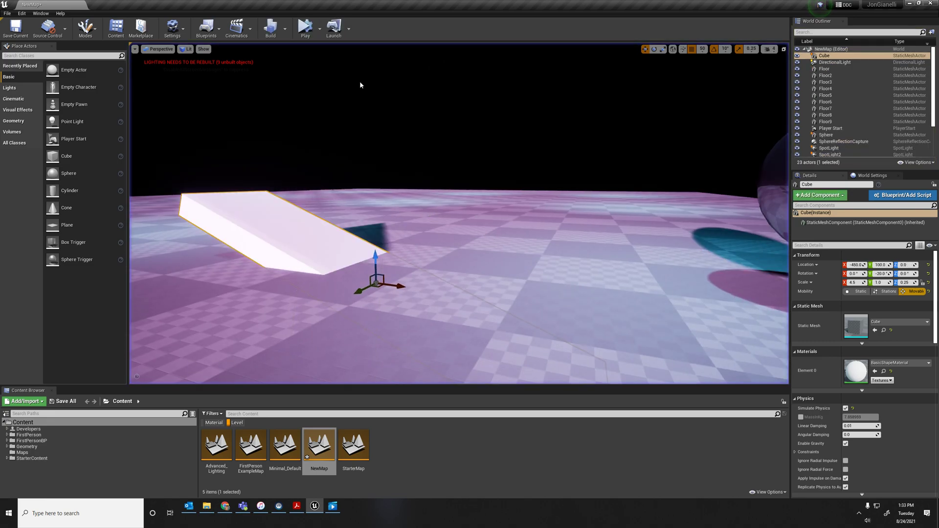
{"action": "key", "text": "ctrl+z"}
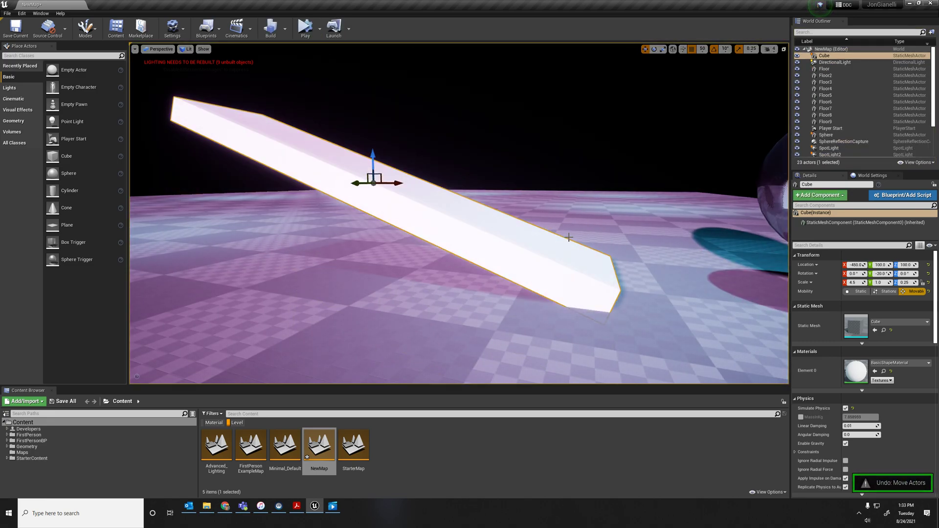
Raise the tilted plank to Z 150 and snap it down onto the floor
{"action": "right_click_drag", "start_coordinate": [574, 252], "coordinate": [631, 274]}
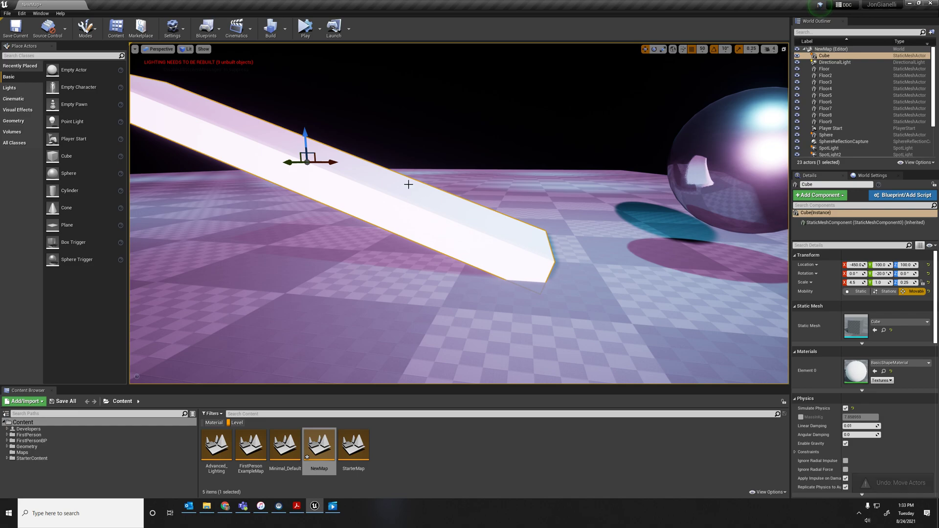
{"action": "left_click_drag", "start_coordinate": [305, 124], "coordinate": [307, 101]}
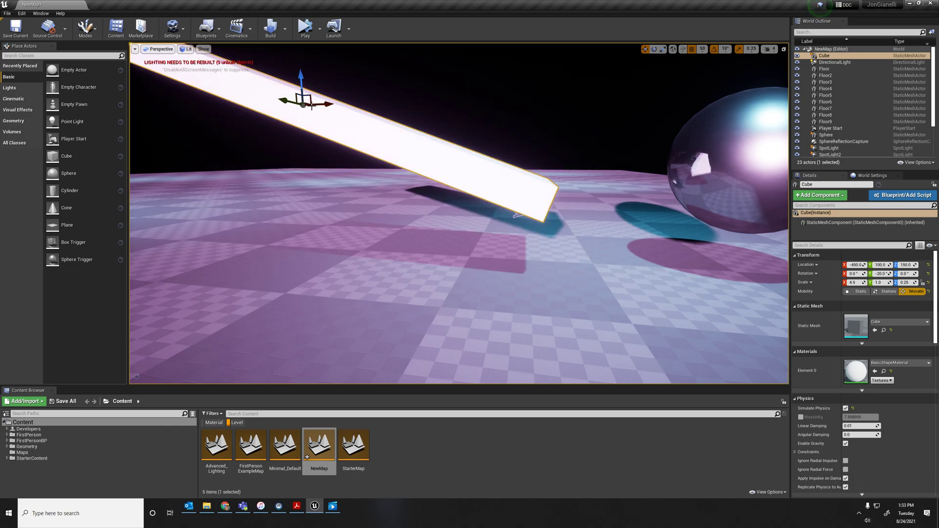
{"action": "key", "text": "End"}
Simulate the level to check how the tilted plank behaves on the floor, and stop the simulation
{"action": "right_click_drag", "start_coordinate": [503, 210], "coordinate": [545, 215]}
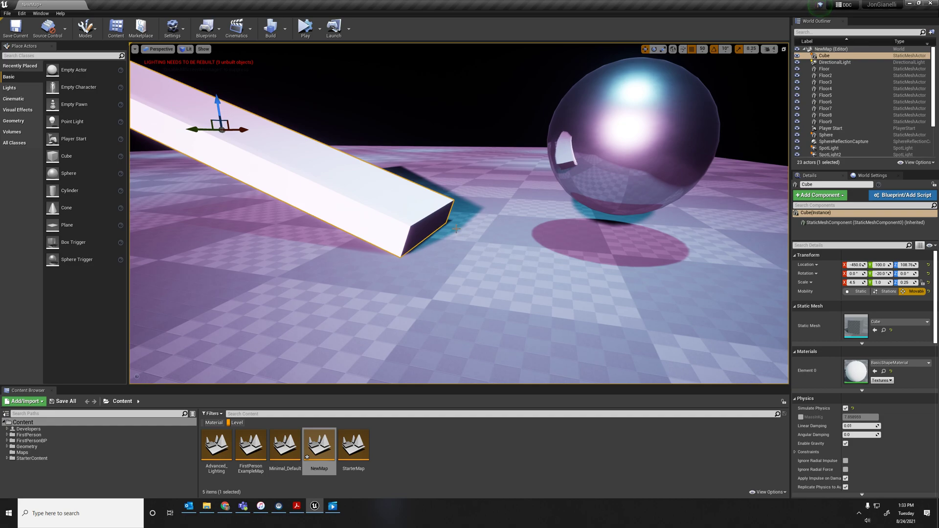
{"action": "right_click_drag", "start_coordinate": [510, 246], "coordinate": [508, 271]}
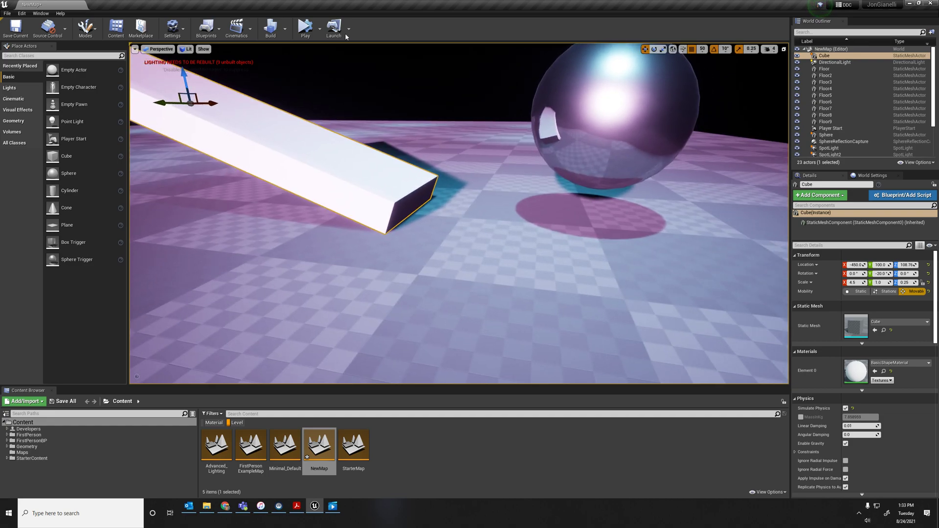
{"action": "left_click", "coordinate": [300, 25]}
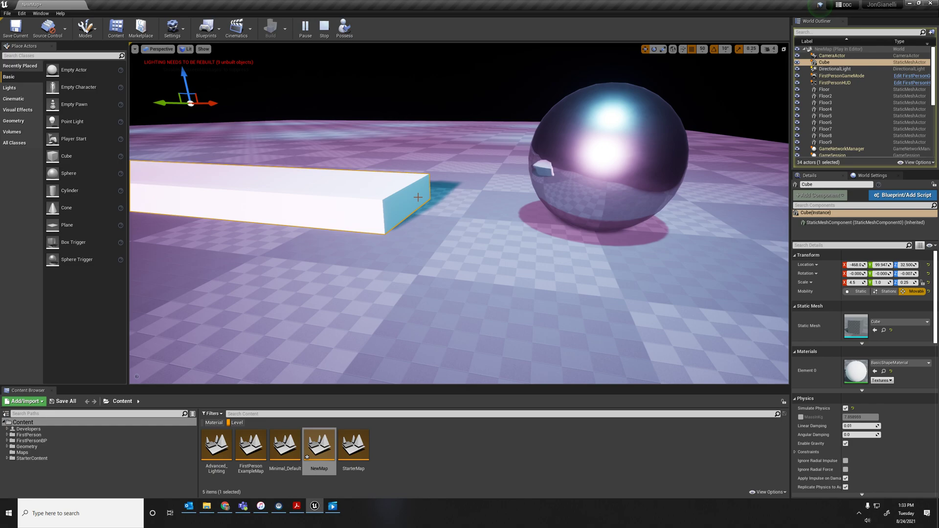
{"action": "key", "text": "Escape"}
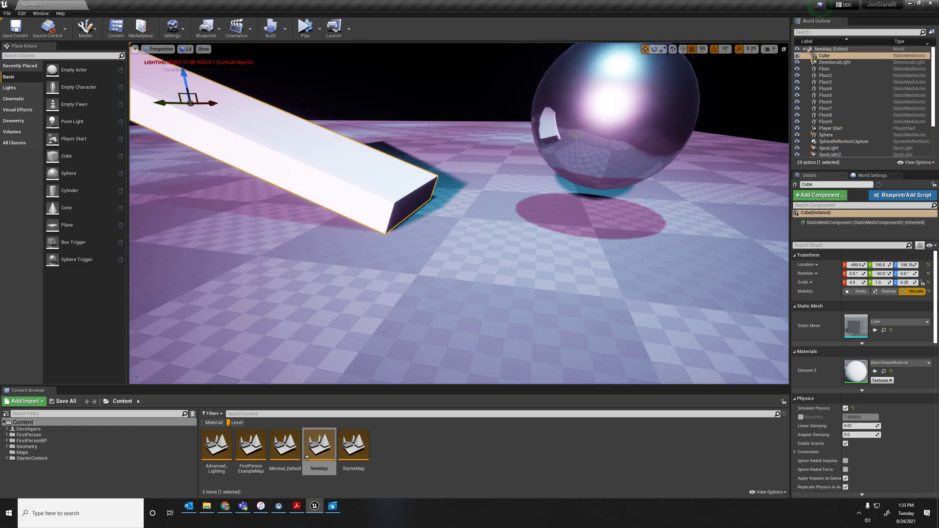
Add a second cube near the plank's lower end, turn off transform snapping, and tilt the cube to about -18.6° on Y
{"action": "left_click_drag", "start_coordinate": [66, 157], "coordinate": [515, 247]}
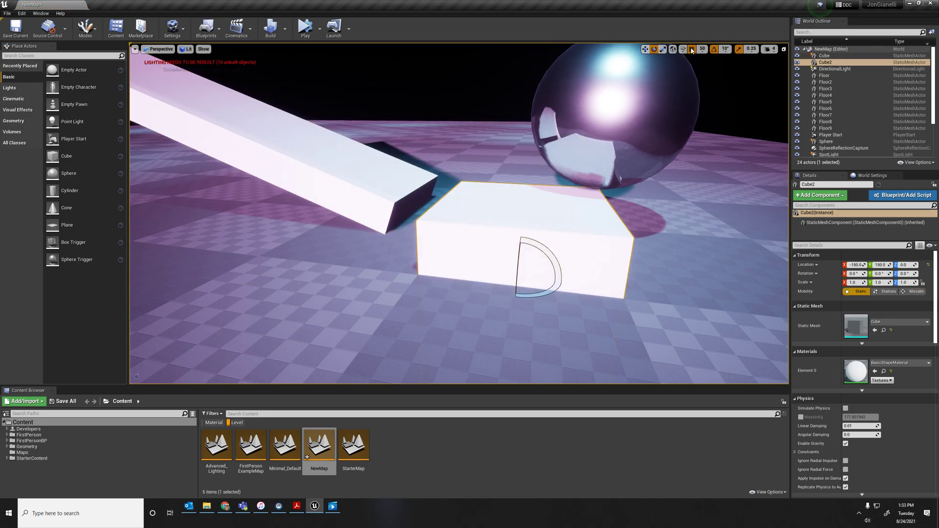
{"action": "left_click", "coordinate": [714, 50]}
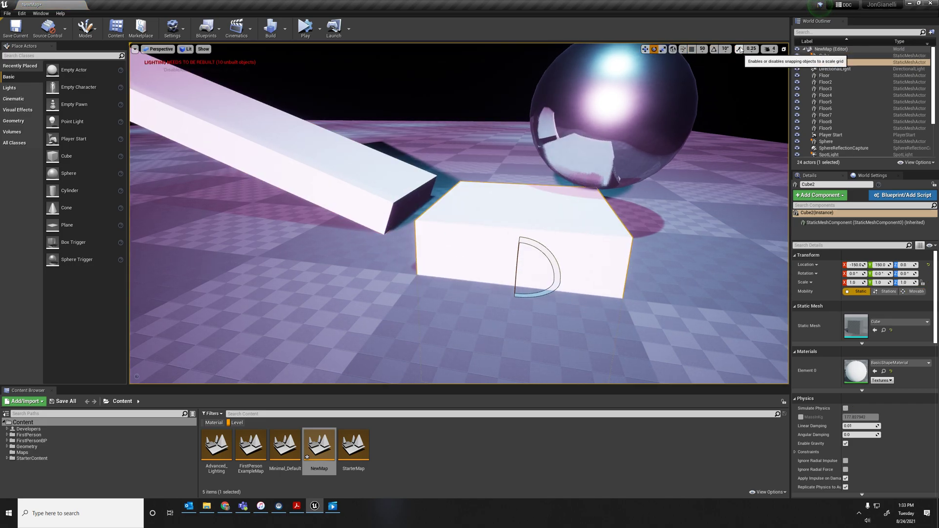
{"action": "left_click_drag", "start_coordinate": [543, 243], "coordinate": [536, 233]}
{"action": "key", "text": "w"}
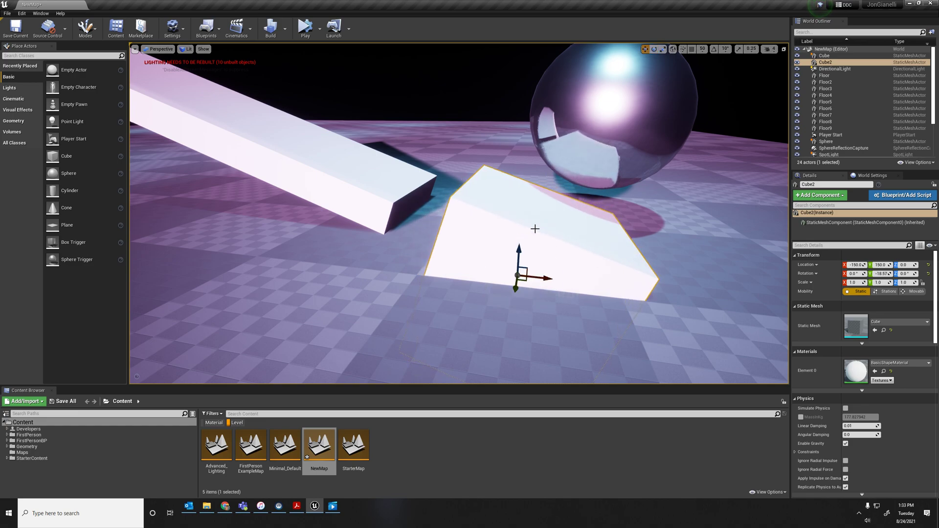
Move the second cube partly into the floor and line it up against the plank's lower end
{"action": "left_click_drag", "start_coordinate": [538, 278], "coordinate": [505, 271], "text": "shift"}
{"action": "right_click_drag", "start_coordinate": [650, 193], "coordinate": [609, 245]}
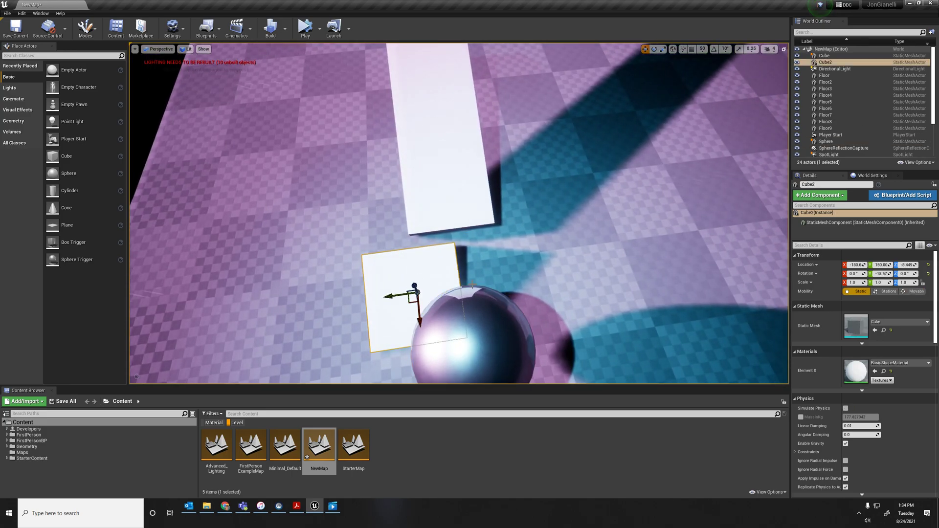
{"action": "right_click_drag", "start_coordinate": [401, 304], "coordinate": [387, 317]}
{"action": "left_click_drag", "start_coordinate": [376, 324], "coordinate": [418, 319]}
{"action": "right_click_drag", "start_coordinate": [418, 318], "coordinate": [401, 247]}
{"action": "key", "text": "e"}
{"action": "left_click", "coordinate": [401, 247]}
{"action": "key", "text": "w"}
{"action": "left_click_drag", "start_coordinate": [435, 236], "coordinate": [503, 227]}
{"action": "right_click_drag", "start_coordinate": [503, 228], "coordinate": [447, 247]}
Select the long tilted plank and disable Enable Gravity in its physics settings
{"action": "left_click", "coordinate": [447, 247]}
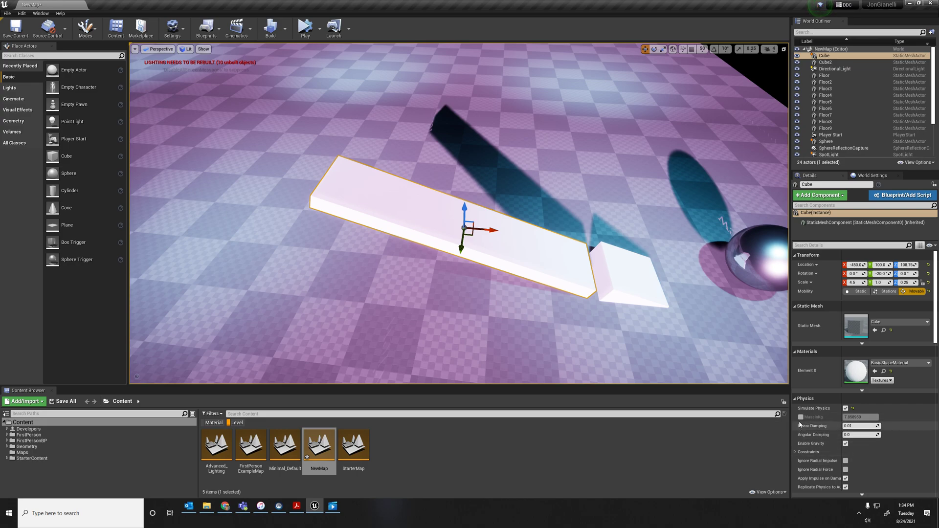
{"action": "scroll", "coordinate": [845, 445], "scroll_direction": "down", "scroll_amount": 3}
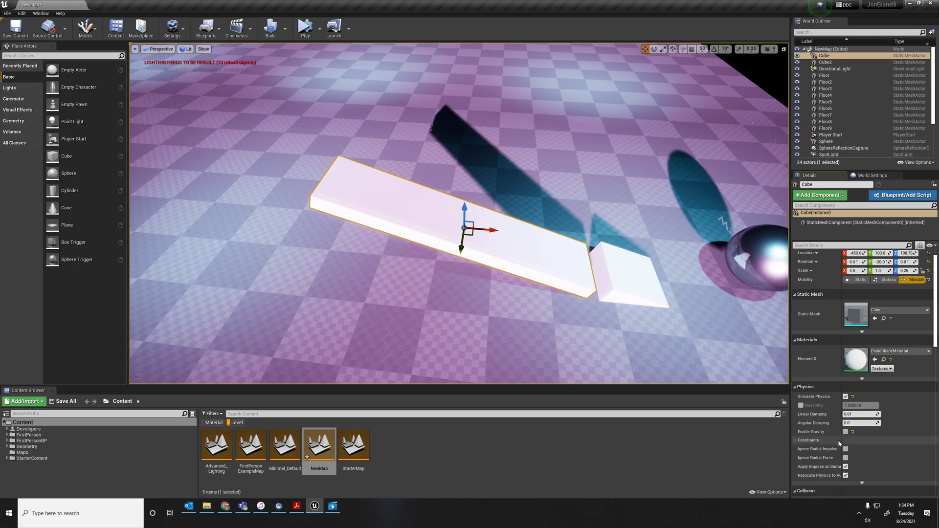
Lock the long plank's position on X, Y and Z in its physics constraints, and run a simulation with the chrome sphere selected
{"action": "left_click", "coordinate": [795, 417]}
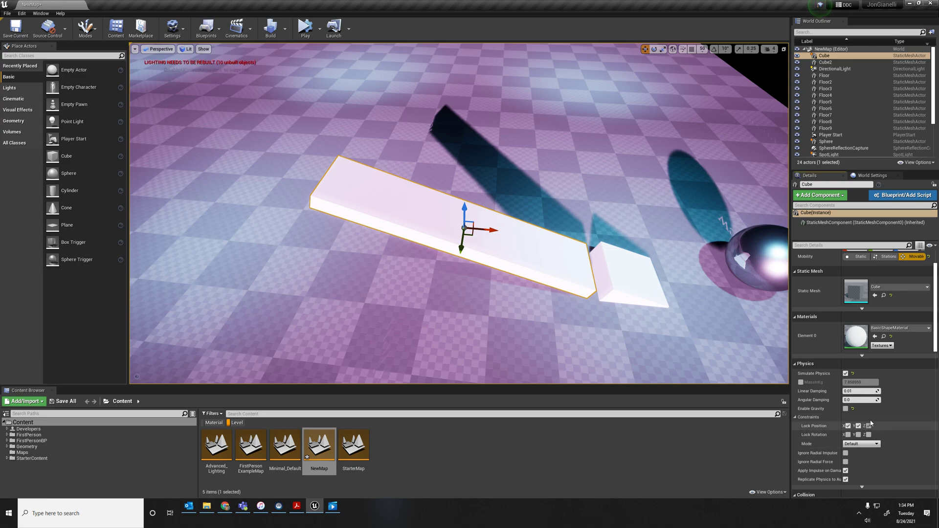
{"action": "left_click", "coordinate": [305, 27]}
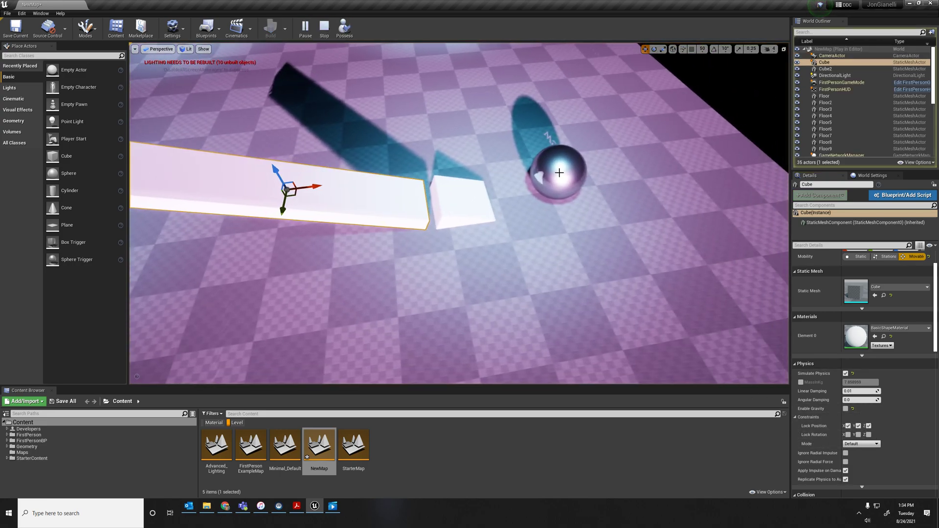
{"action": "left_click", "coordinate": [552, 186]}
{"action": "right_click_drag", "start_coordinate": [588, 172], "coordinate": [636, 195]}
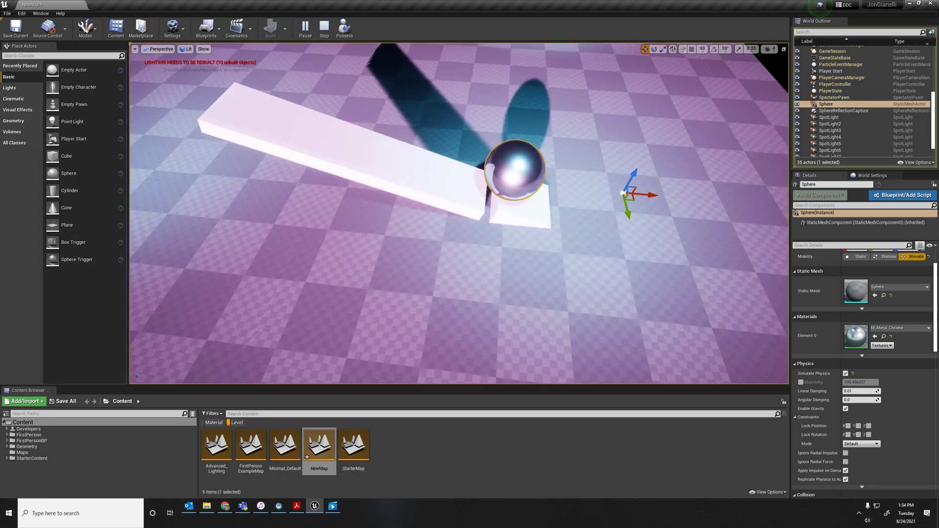
{"action": "key", "text": "Escape"}
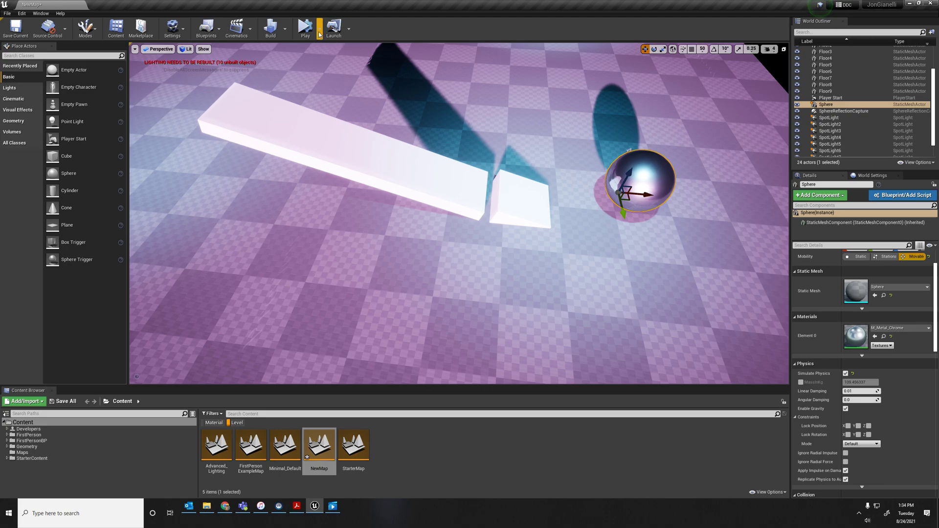
Simulate the level twice more to check how the chrome sphere interacts with the position-locked plank, stopping each run
{"action": "left_click", "coordinate": [305, 27]}
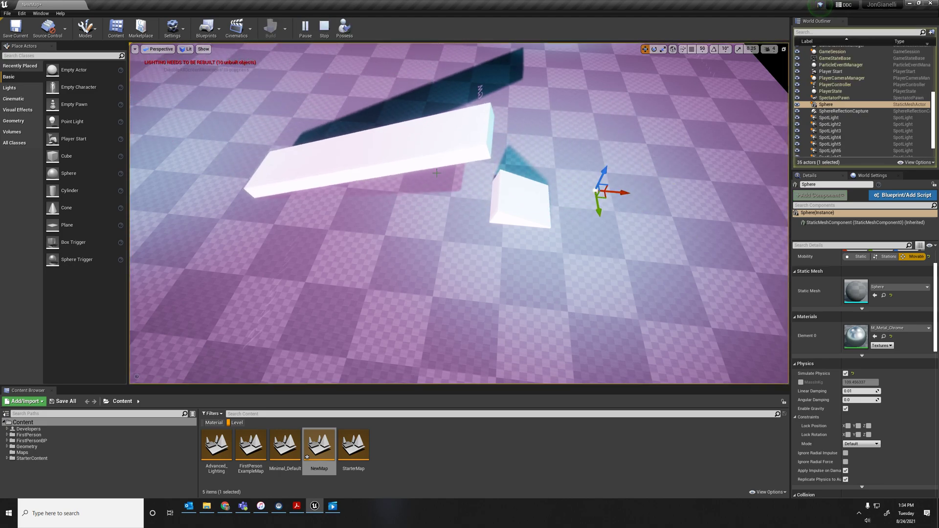
{"action": "key", "text": "Escape"}
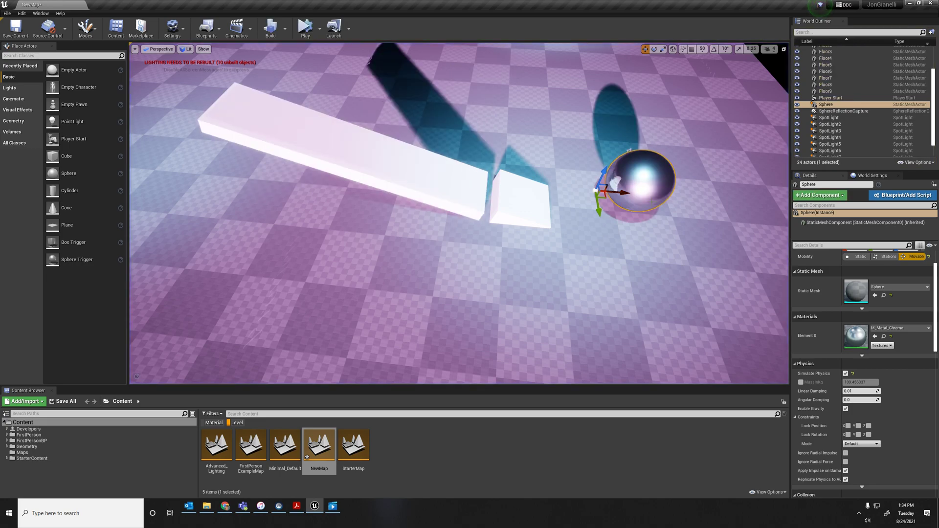
{"action": "key", "text": "alt+s"}
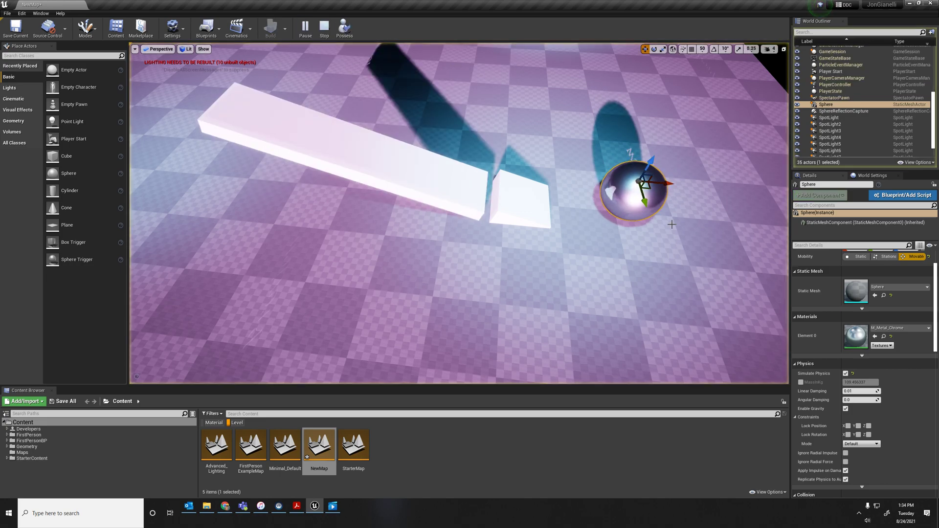
{"action": "right_click_drag", "start_coordinate": [682, 190], "coordinate": [611, 186]}
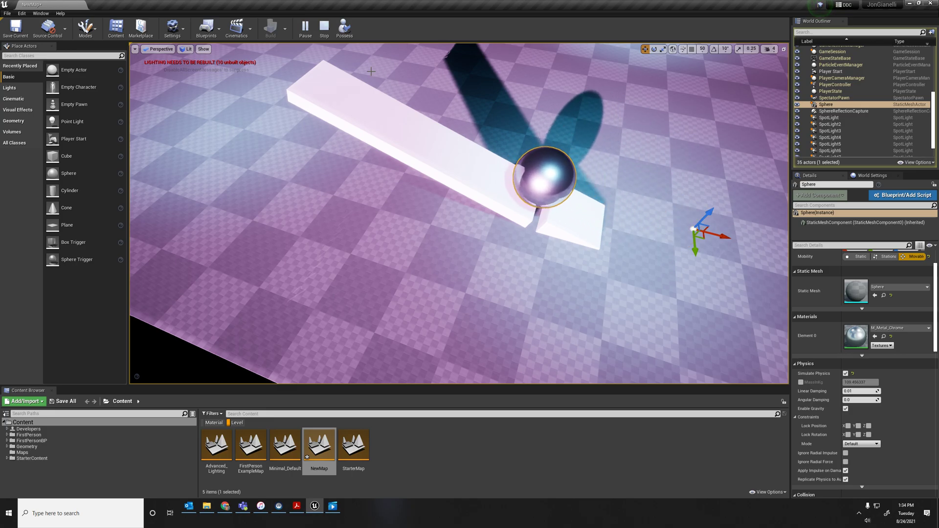
{"action": "key", "text": "Escape"}
{"action": "right_click_drag", "start_coordinate": [577, 208], "coordinate": [562, 195]}
{"action": "right_click_drag", "start_coordinate": [549, 239], "coordinate": [549, 239]}
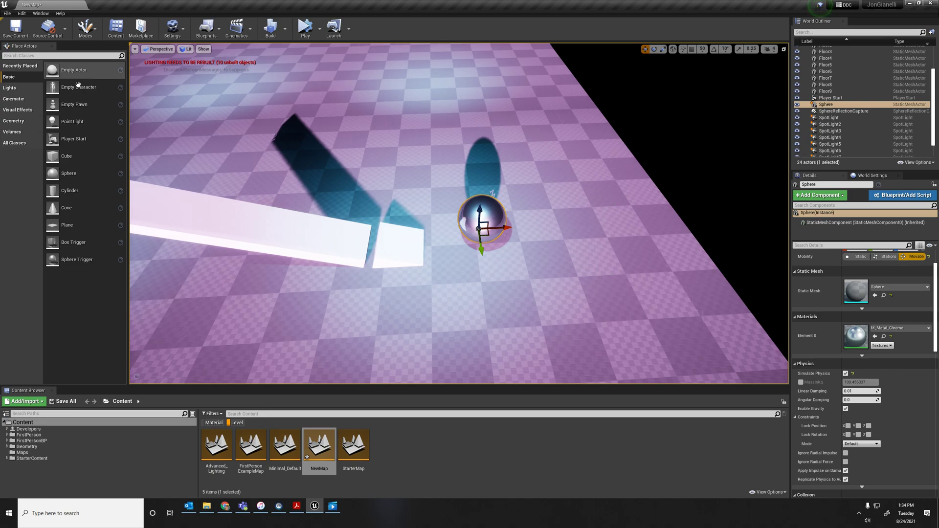
Add a Radial Force Actor and position it on the floor beside the chrome sphere, opposite the plank
{"action": "type", "text": "rad"}
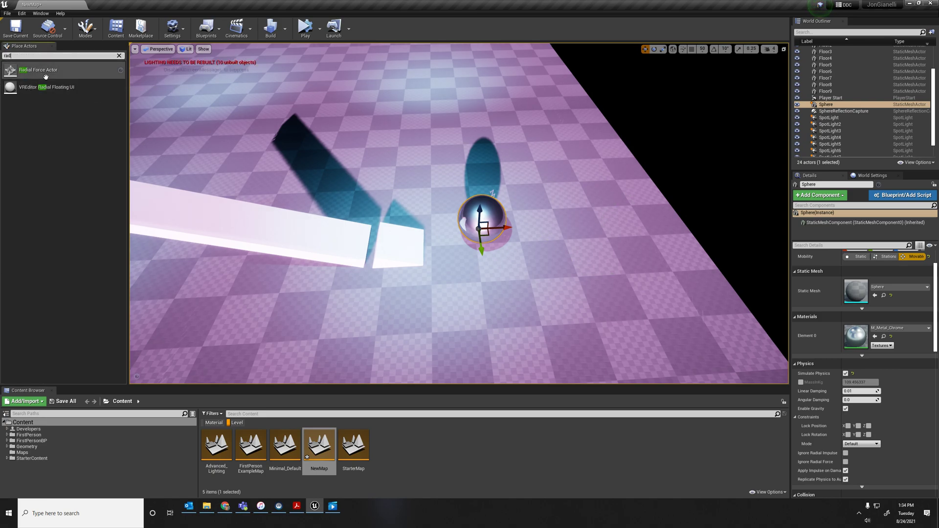
{"action": "left_click_drag", "start_coordinate": [39, 69], "coordinate": [616, 266]}
{"action": "left_click_drag", "start_coordinate": [520, 238], "coordinate": [520, 238]}
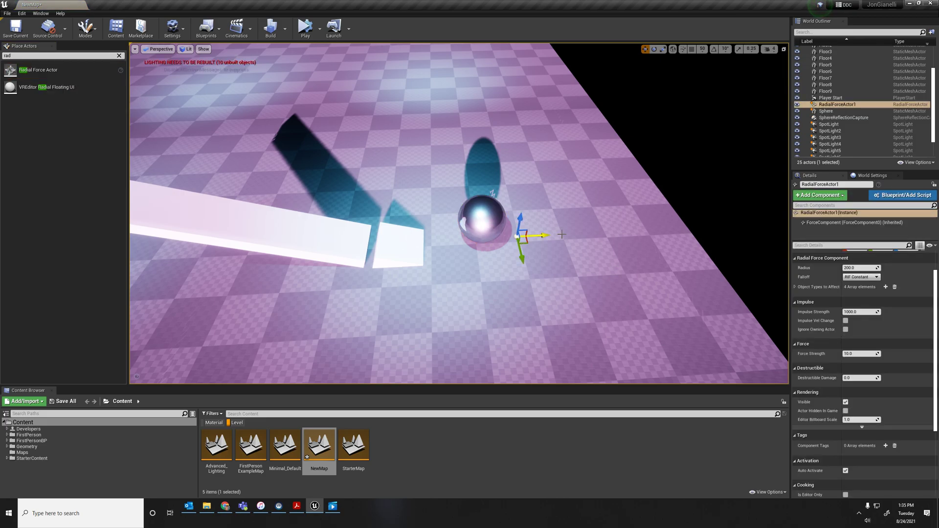
{"action": "key", "text": "d"}
{"action": "right_click_drag", "start_coordinate": [555, 235], "coordinate": [471, 258]}
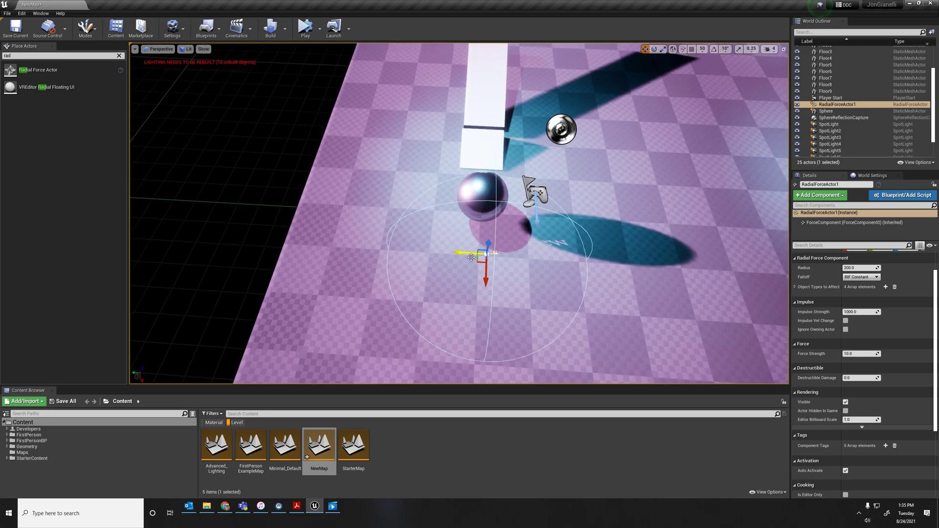
{"action": "left_click_drag", "start_coordinate": [461, 252], "coordinate": [456, 249]}
{"action": "right_click_drag", "start_coordinate": [462, 253], "coordinate": [485, 250]}
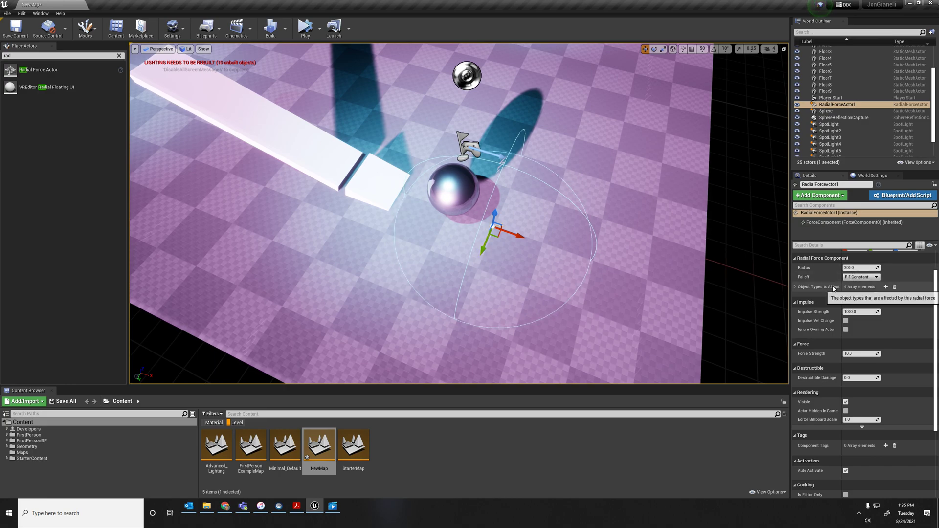
Set the radial force's Force Strength to 99999 and run a short simulation to test it on the sphere
{"action": "key", "text": "ctrl+z"}
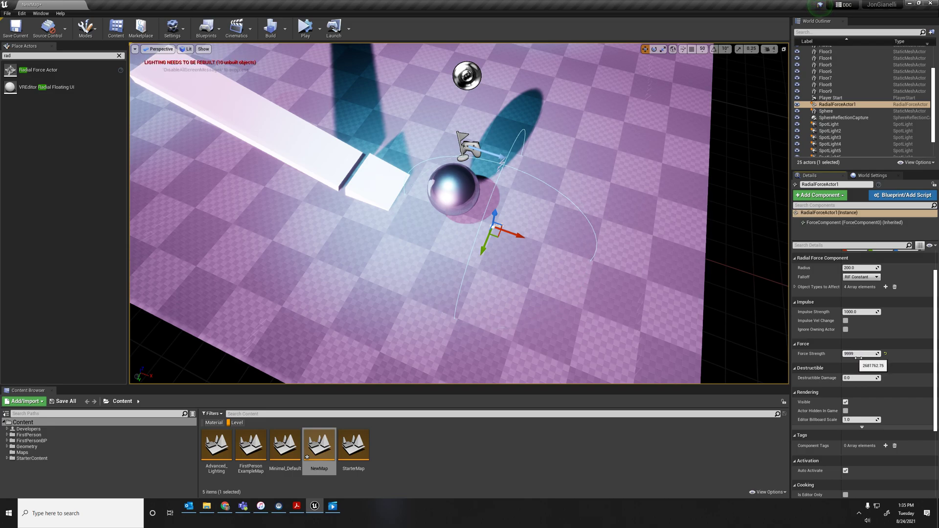
{"action": "key", "text": "Return"}
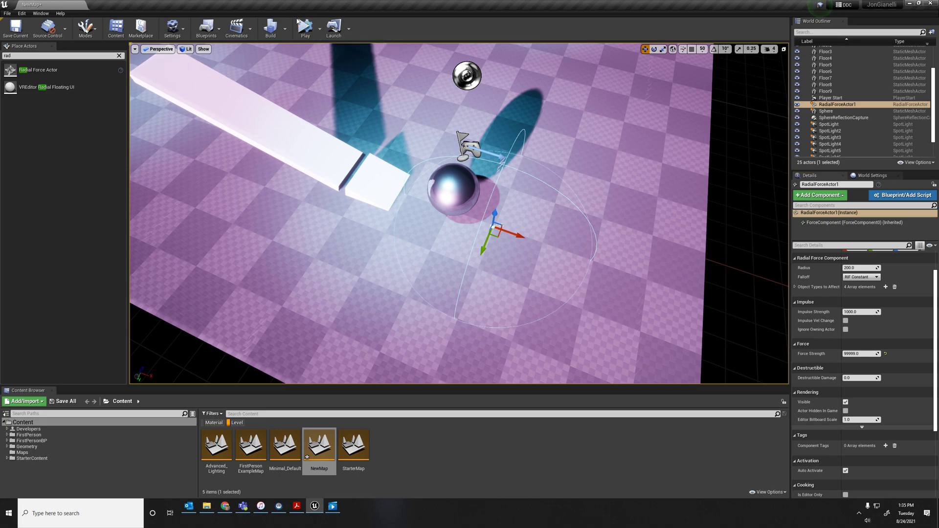
{"action": "left_click", "coordinate": [305, 28]}
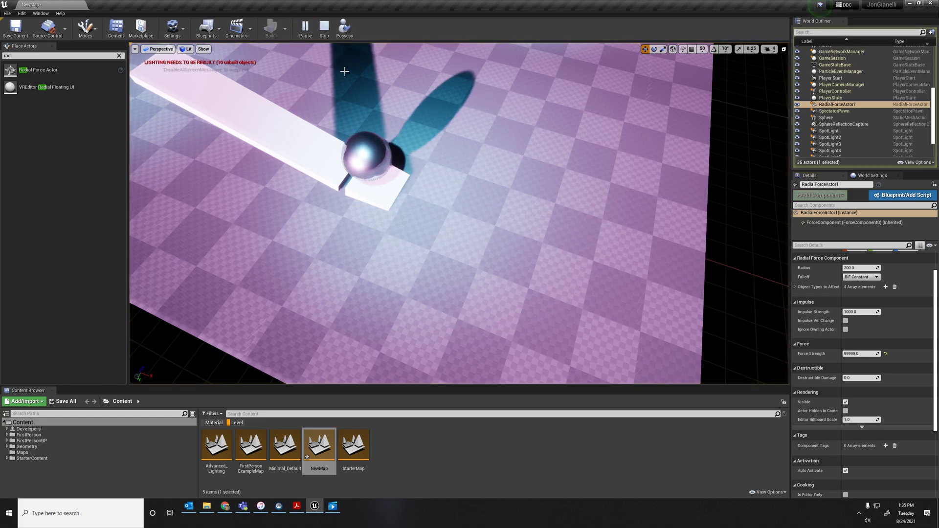
{"action": "key", "text": "Escape"}
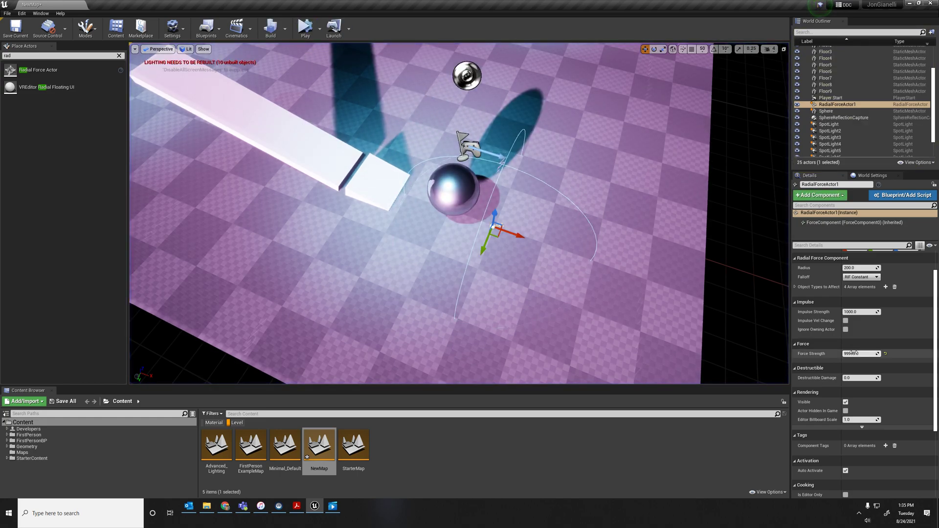
Raise the Force Strength to 999999, then adjust it to 999990, running a test simulation with each value
{"action": "type", "text": "9"}
{"action": "left_click", "coordinate": [305, 28]}
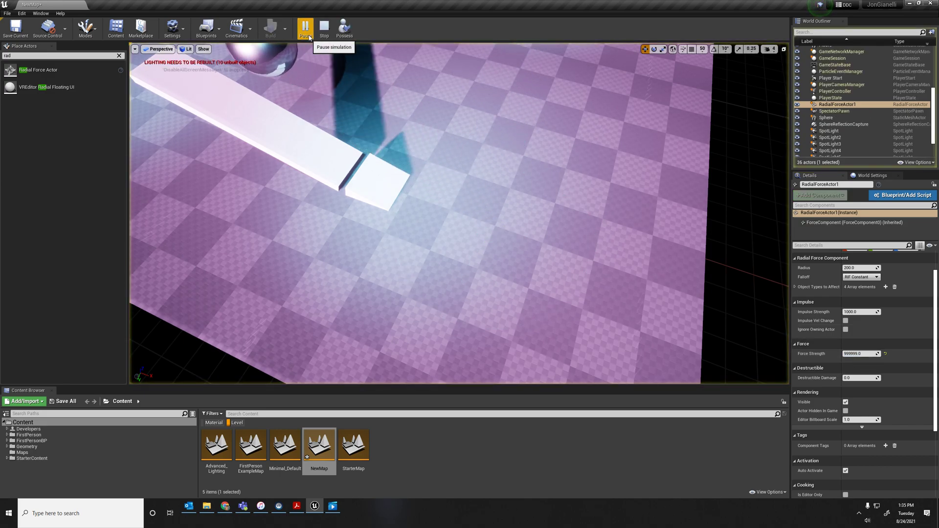
{"action": "key", "text": "Escape"}
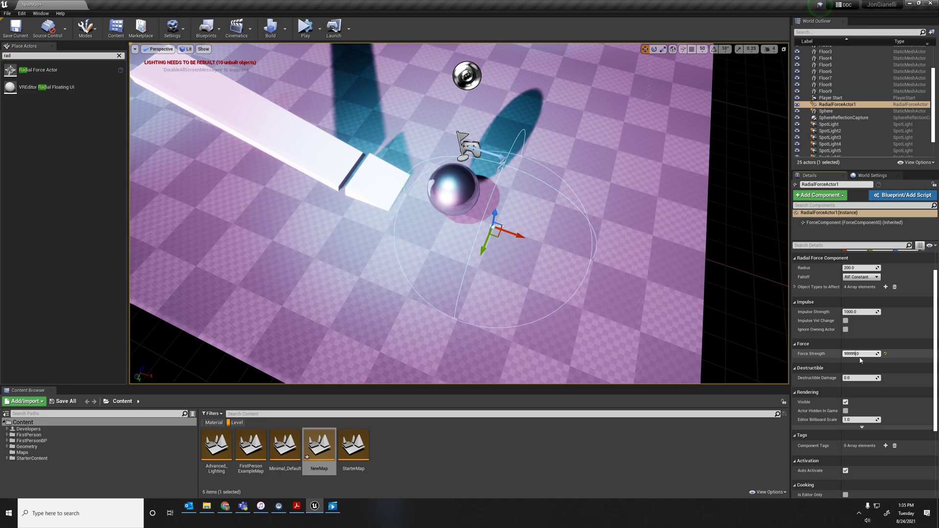
{"action": "left_click", "coordinate": [316, 25]}
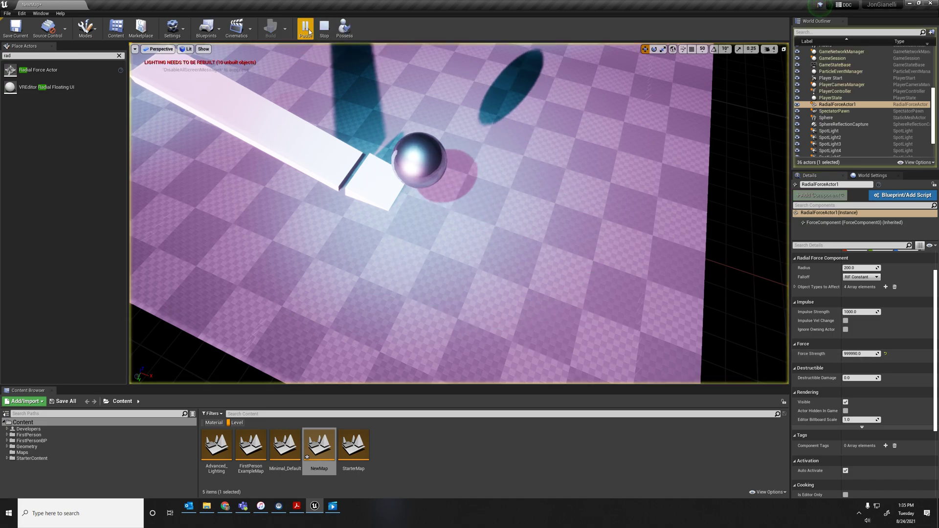
{"action": "key", "text": "Escape"}
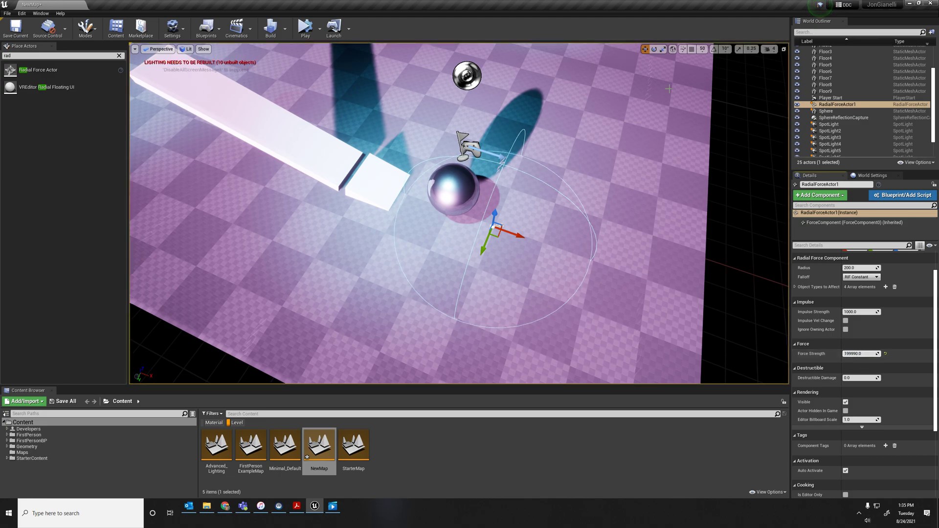
Test a Force Strength of 199990 in simulation, set it to 299990, and simulate the level again
{"action": "left_click", "coordinate": [304, 28]}
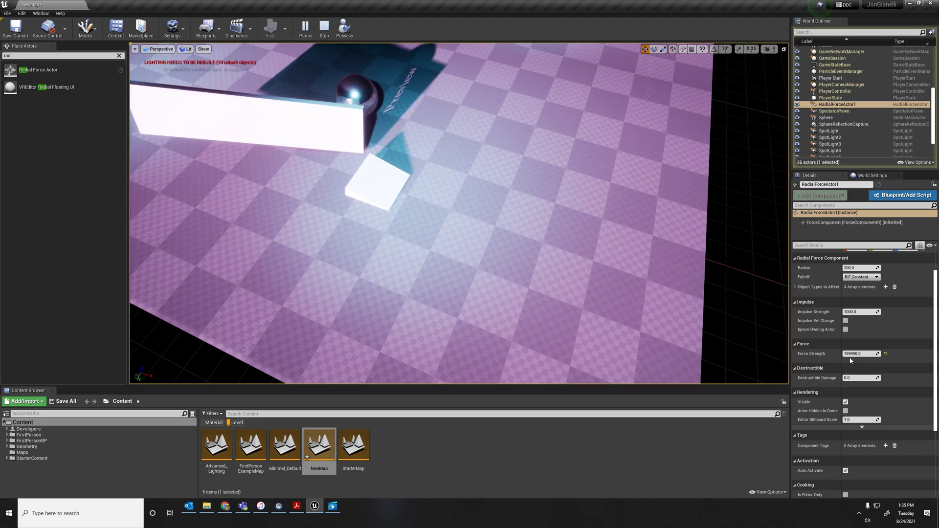
{"action": "key", "text": "Escape"}
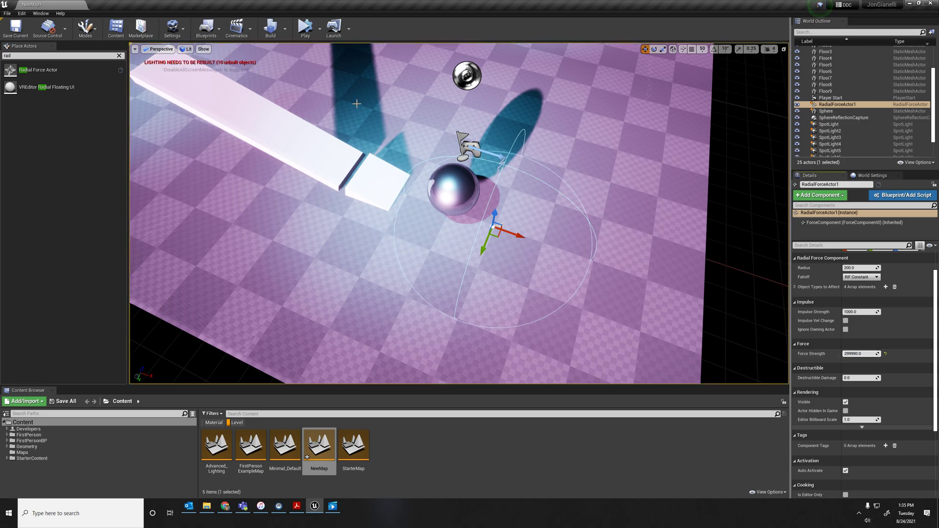
{"action": "left_click", "coordinate": [304, 29]}
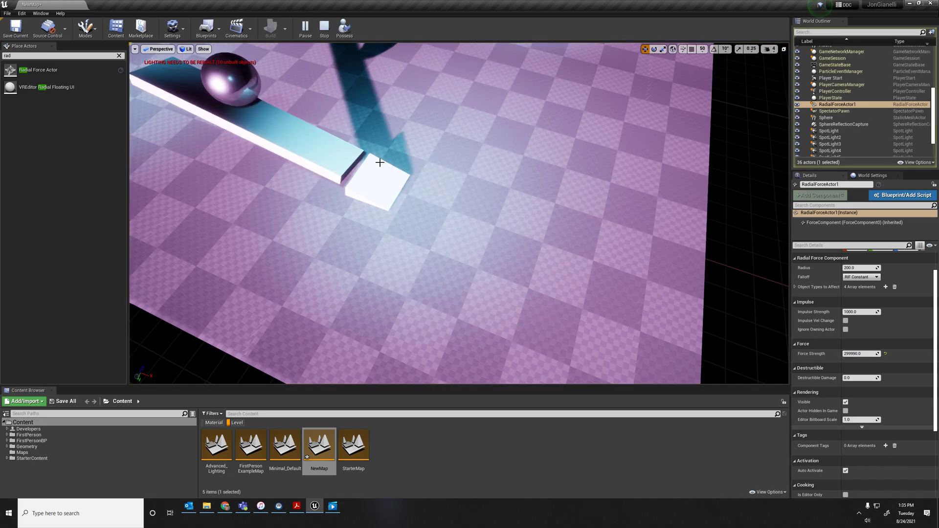
{"action": "key", "text": "Escape"}
Try rotating the long plank with the Rotate tool to identify its tilt axis, and undo each rotation
{"action": "right_click_drag", "start_coordinate": [391, 210], "coordinate": [411, 196]}
{"action": "left_click", "coordinate": [372, 203]}
{"action": "key", "text": "e"}
{"action": "mouse_move", "coordinate": [319, 131]}
{"action": "left_mouse_down"}
{"action": "mouse_move", "coordinate": [326, 120]}
{"action": "mouse_move", "coordinate": [318, 114]}
{"action": "left_mouse_up"}
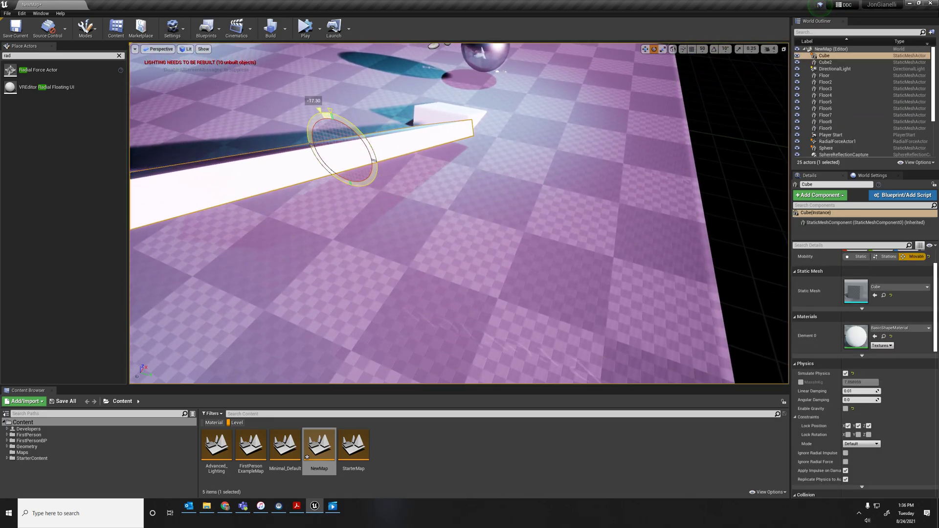
{"action": "key", "text": "ctrl+z"}
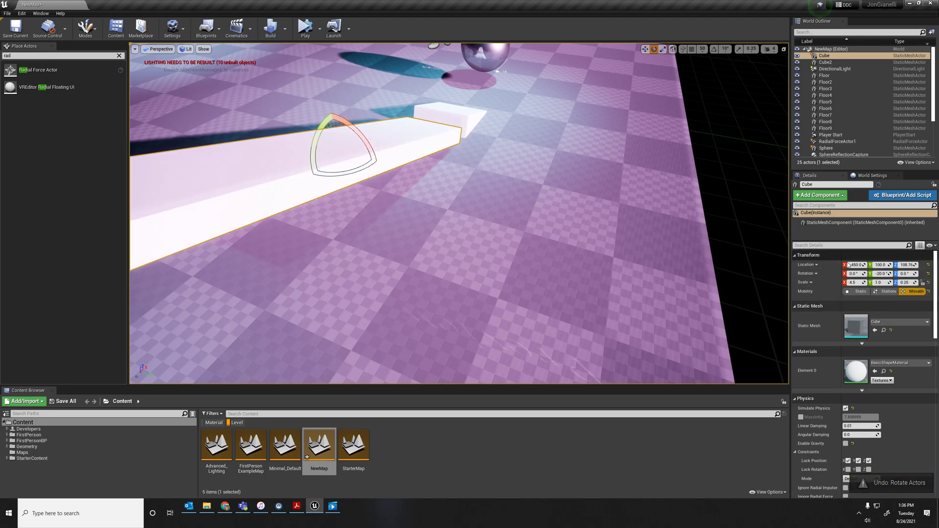
{"action": "left_click_drag", "start_coordinate": [360, 134], "coordinate": [381, 143]}
{"action": "key", "text": "ctrl+z"}
{"action": "key", "text": "ctrl+z"}
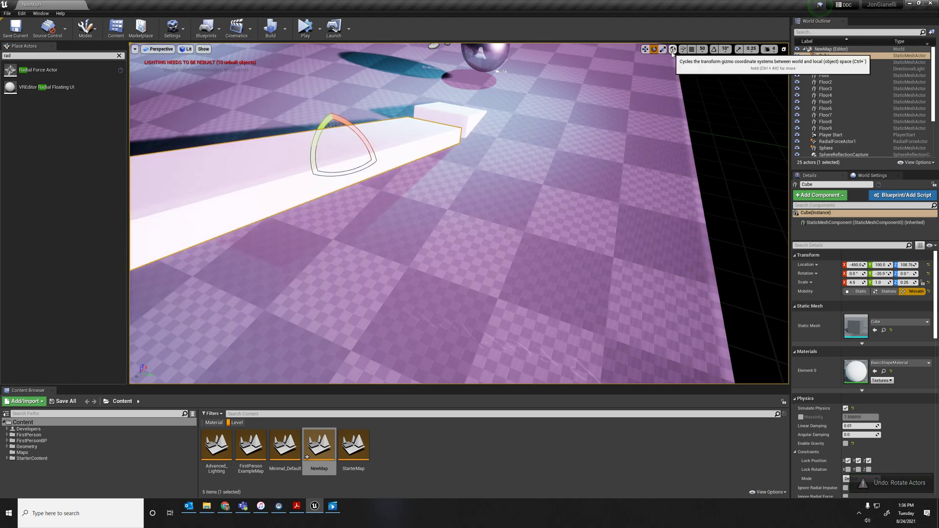
Switch the transform gizmo to local space and restrict the plank's rotation constraints, leaving Y free, with test rotations undone
{"action": "mouse_move", "coordinate": [366, 136]}
{"action": "left_mouse_down"}
{"action": "mouse_move", "coordinate": [337, 100]}
{"action": "mouse_move", "coordinate": [321, 97]}
{"action": "mouse_move", "coordinate": [373, 119]}
{"action": "mouse_move", "coordinate": [318, 96]}
{"action": "mouse_move", "coordinate": [350, 99]}
{"action": "mouse_move", "coordinate": [386, 140]}
{"action": "mouse_move", "coordinate": [372, 126]}
{"action": "left_mouse_up"}
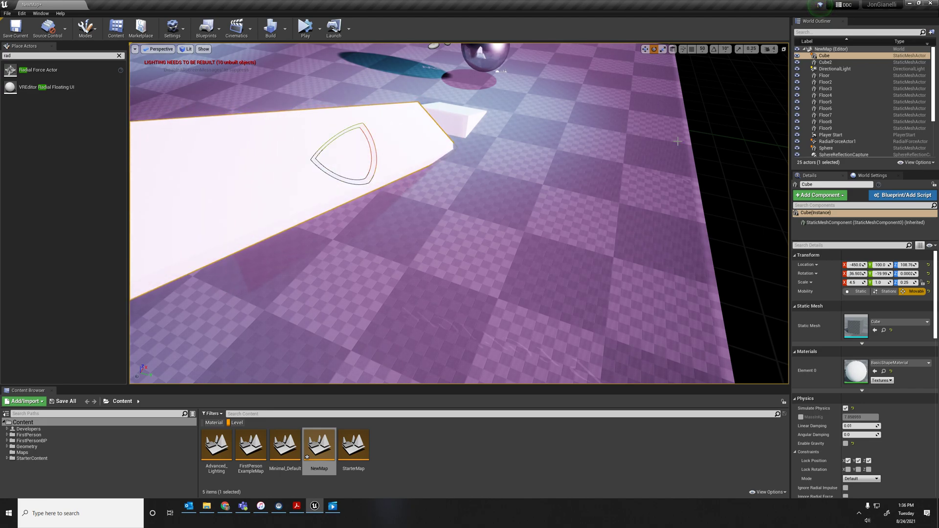
{"action": "key", "text": "ctrl+z"}
{"action": "scroll", "coordinate": [845, 452], "scroll_direction": "down", "scroll_amount": 2}
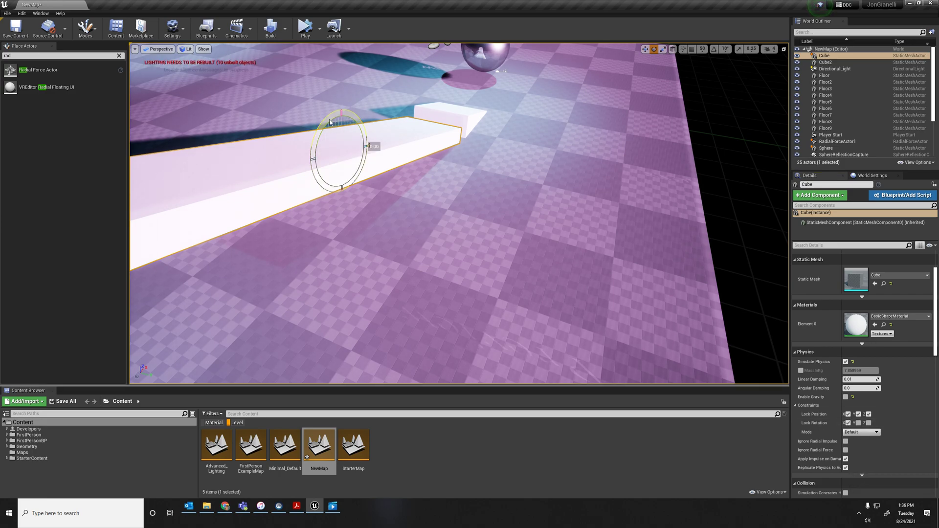
{"action": "left_click_drag", "start_coordinate": [329, 122], "coordinate": [632, 155]}
{"action": "key", "text": "ctrl+z"}
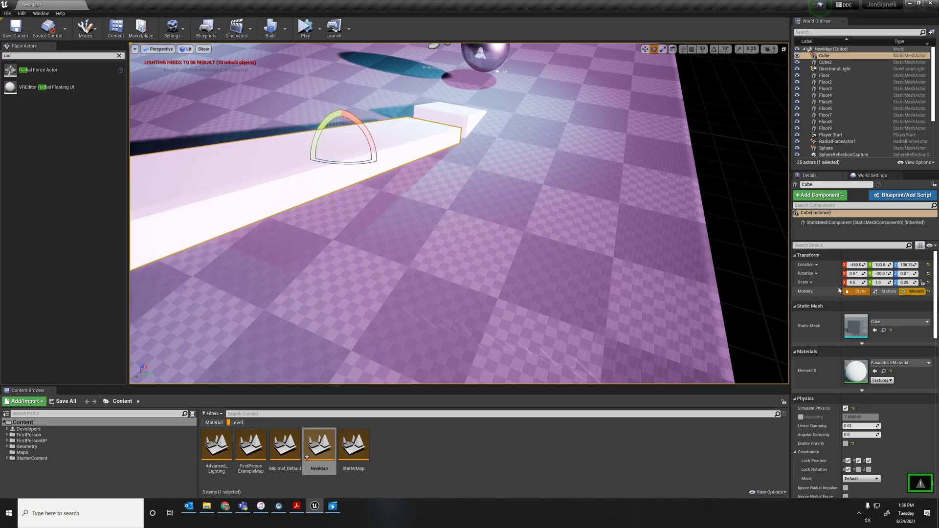
{"action": "scroll", "coordinate": [865, 423], "scroll_direction": "down", "scroll_amount": 3}
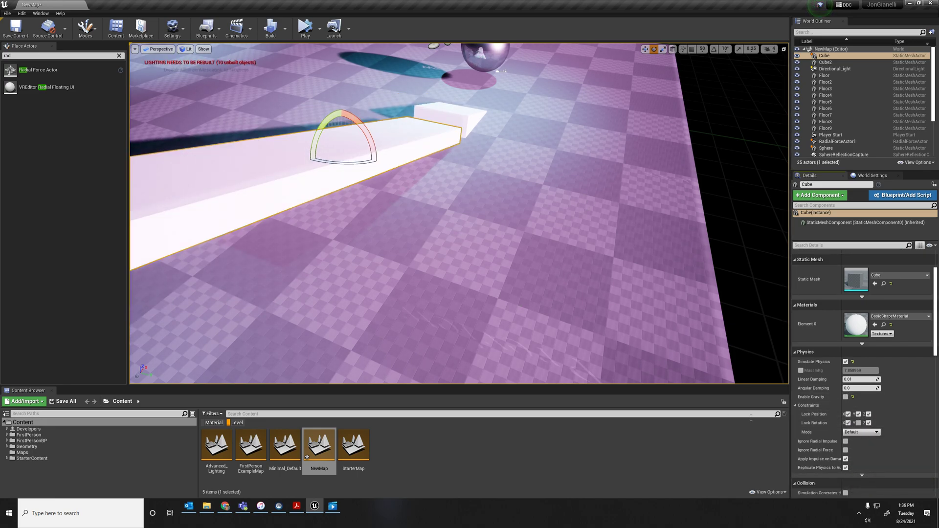
Simulate the level to check how the rotation-constrained plank reacts to the launched sphere, and stop the simulation
{"action": "left_click", "coordinate": [305, 26]}
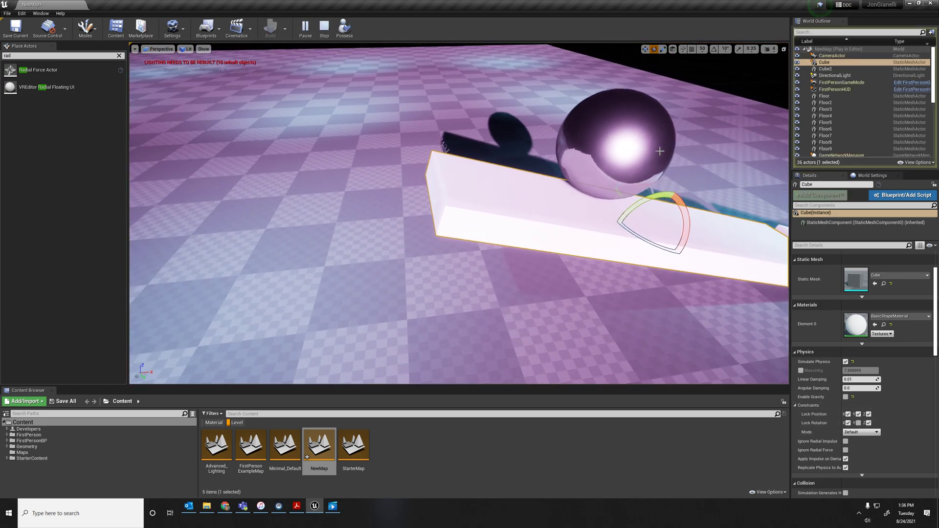
{"action": "right_click_drag", "start_coordinate": [658, 229], "coordinate": [709, 230]}
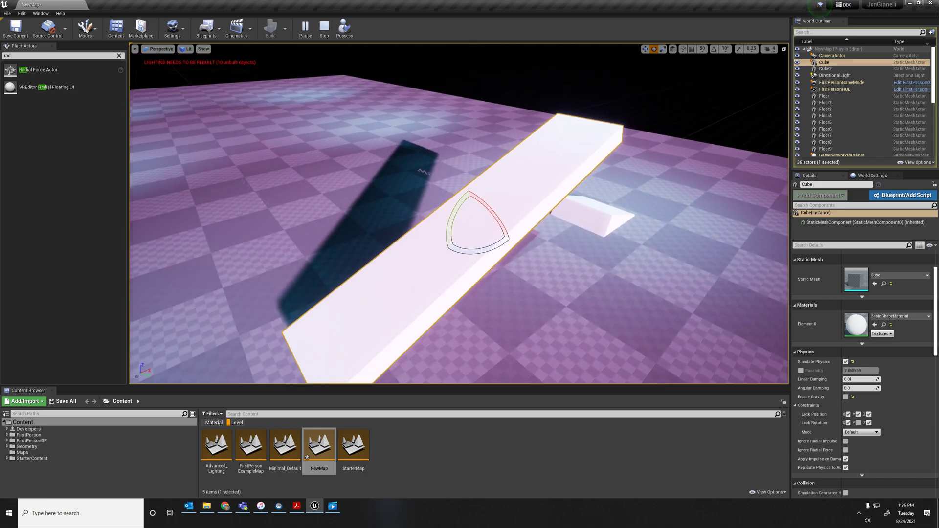
{"action": "key", "text": "Escape"}
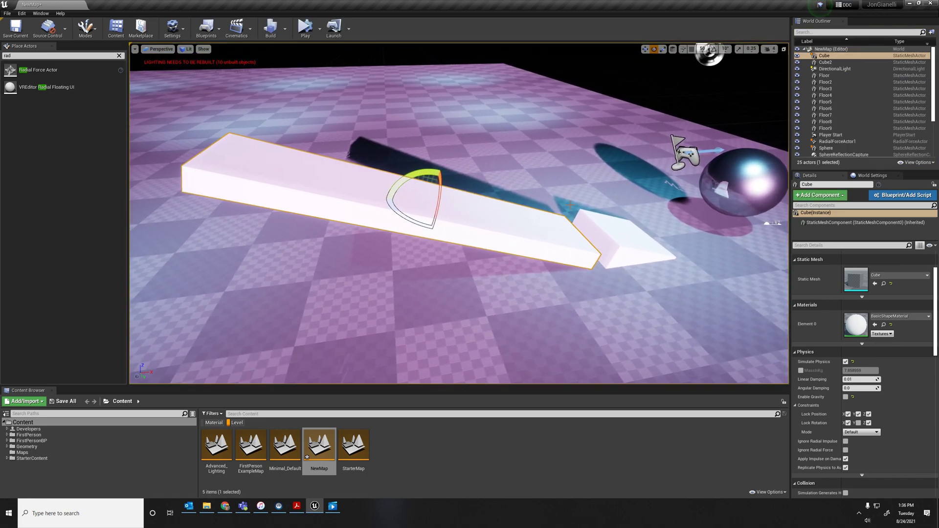
{"action": "mouse_move", "coordinate": [596, 246]}
{"action": "right_mouse_down"}
{"action": "mouse_move", "coordinate": [572, 249]}
{"action": "mouse_move", "coordinate": [596, 244]}
{"action": "right_mouse_up"}
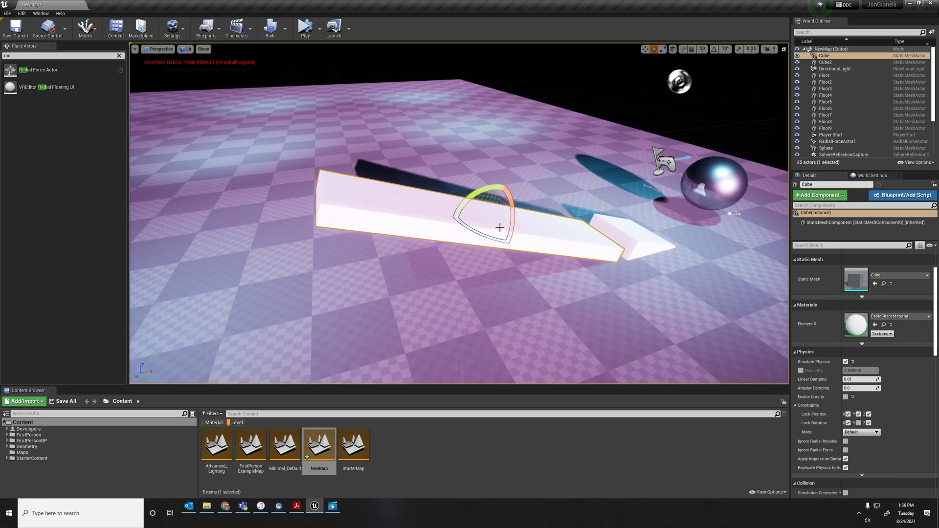
Clear the Place Actors search and add a Cylinder near the plank's raised end, turned onto its side
{"action": "right_click_drag", "start_coordinate": [600, 209], "coordinate": [598, 212]}
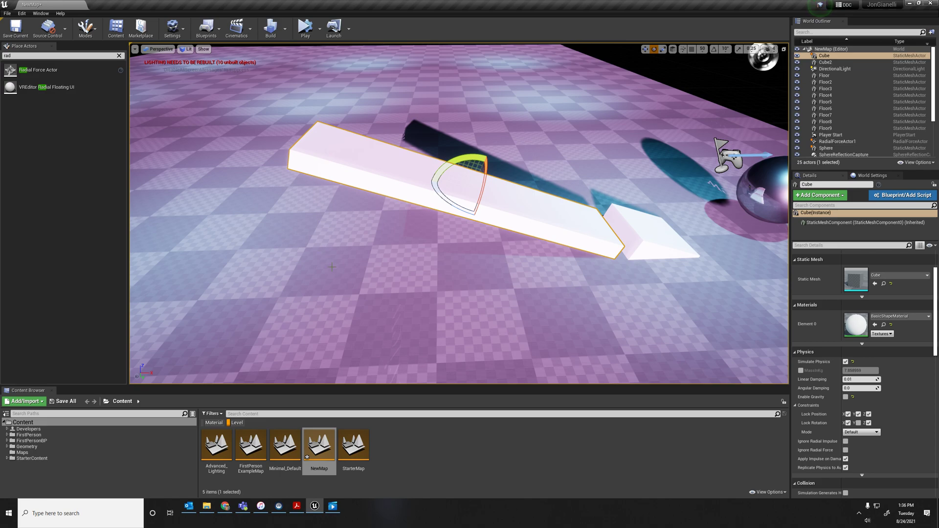
{"action": "right_click_drag", "start_coordinate": [331, 264], "coordinate": [350, 259]}
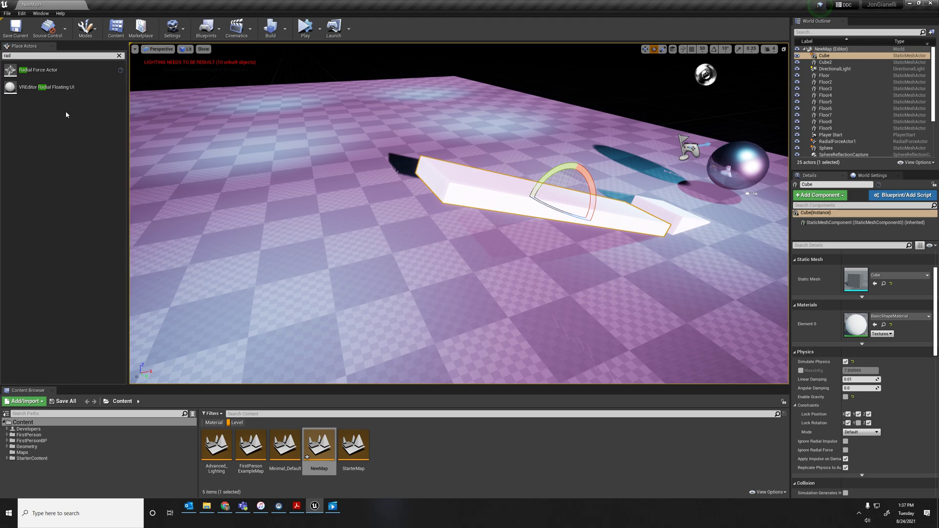
{"action": "left_click", "coordinate": [118, 55]}
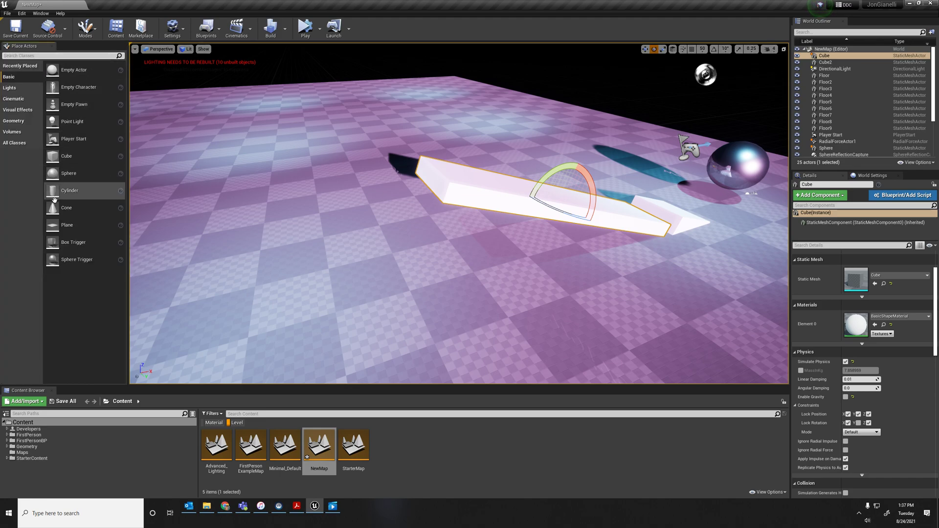
{"action": "left_click_drag", "start_coordinate": [72, 203], "coordinate": [476, 289]}
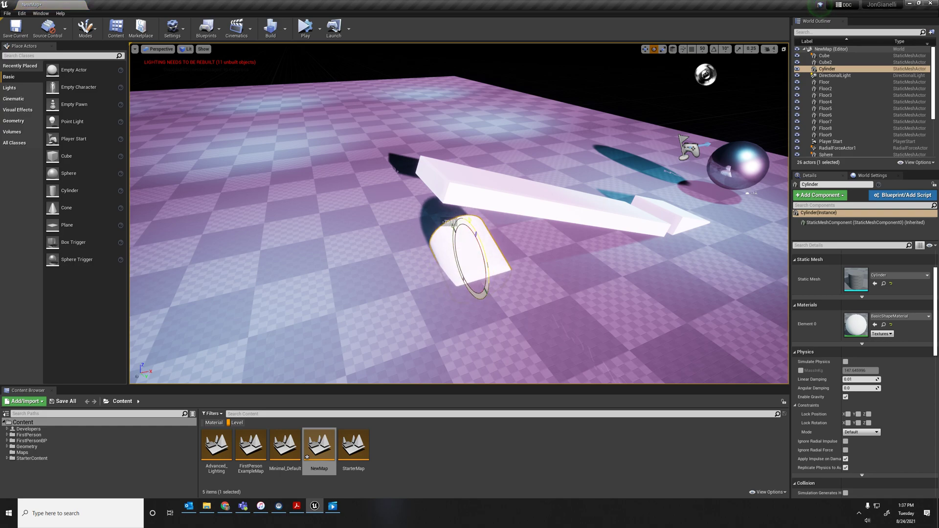
{"action": "right_click_drag", "start_coordinate": [620, 319], "coordinate": [590, 310]}
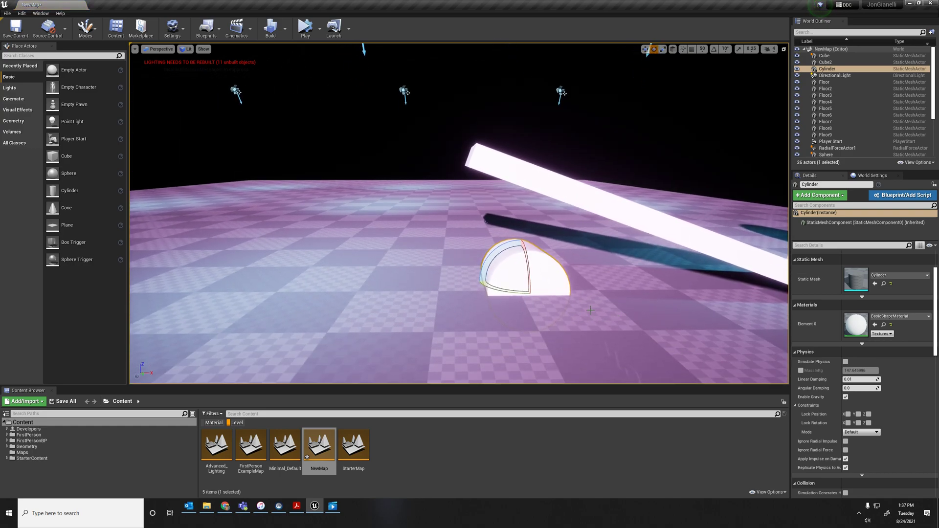
Scale the cylinder into a long, thin roller and place it crosswise below the plank's raised end, undoing a wrong scale
{"action": "left_click_drag", "start_coordinate": [547, 284], "coordinate": [467, 209]}
{"action": "right_click_drag", "start_coordinate": [467, 209], "coordinate": [527, 242]}
{"action": "key", "text": "r"}
{"action": "key", "text": "ctrl+z"}
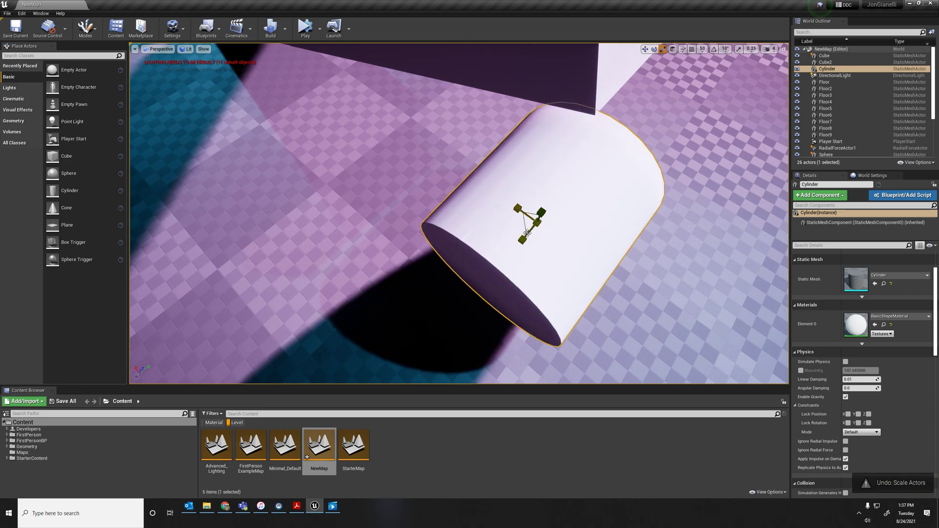
{"action": "mouse_move", "coordinate": [539, 228]}
{"action": "left_mouse_down"}
{"action": "mouse_move", "coordinate": [523, 242]}
{"action": "mouse_move", "coordinate": [545, 218]}
{"action": "left_mouse_up"}
{"action": "right_click_drag", "start_coordinate": [545, 218], "coordinate": [543, 238]}
{"action": "key", "text": "w"}
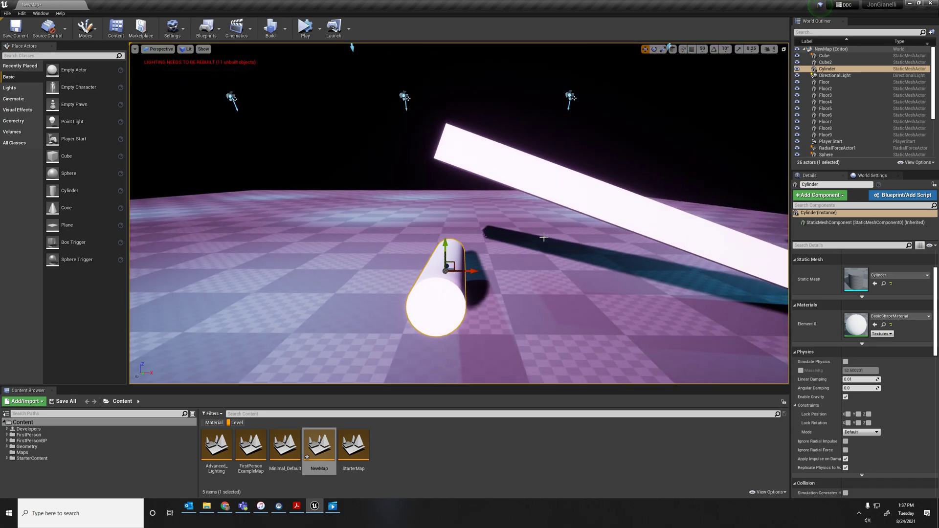
Simulate the level to check how the plank and sphere interact with the static cylinder, and stop the simulation
{"action": "left_click", "coordinate": [304, 28]}
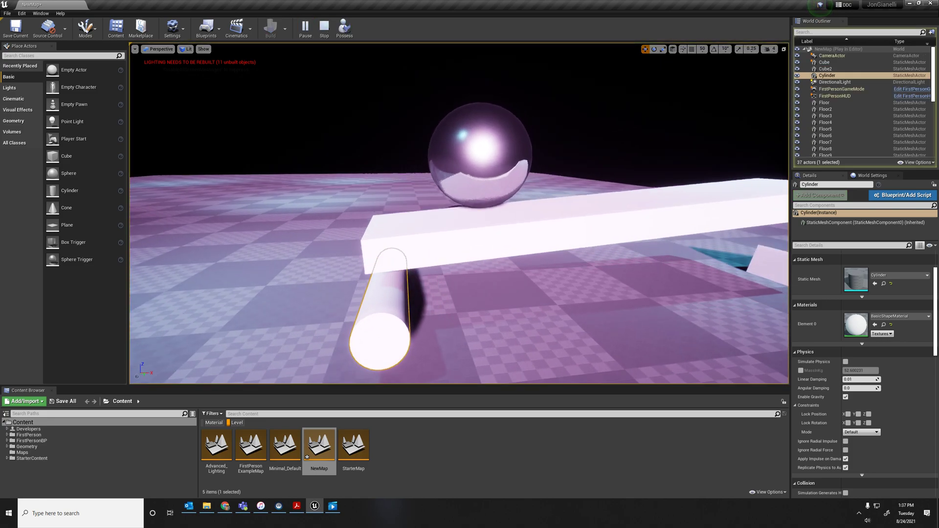
{"action": "key", "text": "Escape"}
{"action": "right_click_drag", "start_coordinate": [511, 231], "coordinate": [567, 236]}
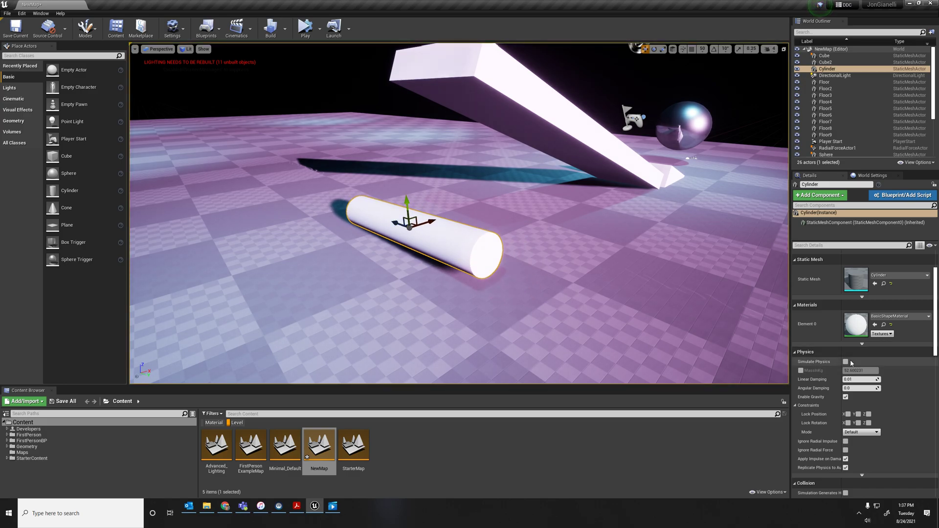
Enable Simulate Physics on the cylinder and simulate the level to check its reaction to the falling plank
{"action": "right_click_drag", "start_coordinate": [606, 254], "coordinate": [636, 299]}
{"action": "right_click_drag", "start_coordinate": [439, 200], "coordinate": [496, 237]}
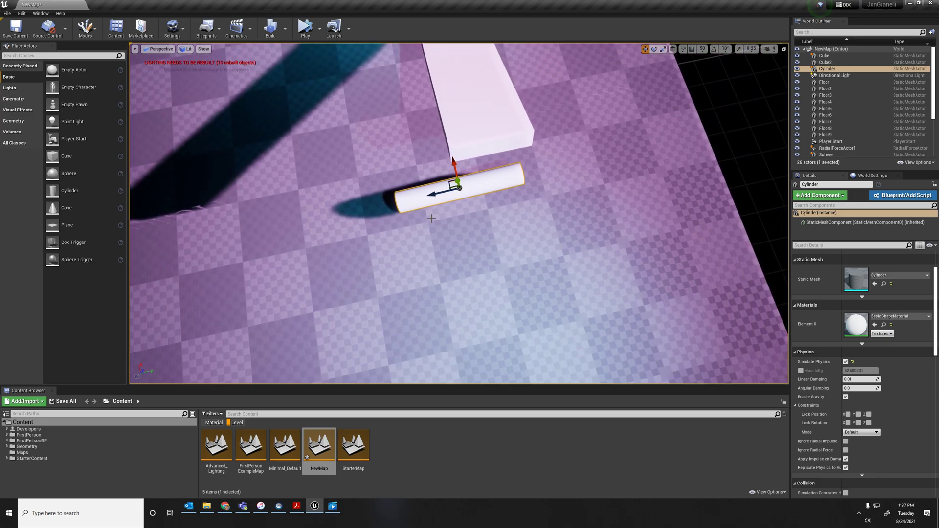
{"action": "left_click", "coordinate": [300, 33]}
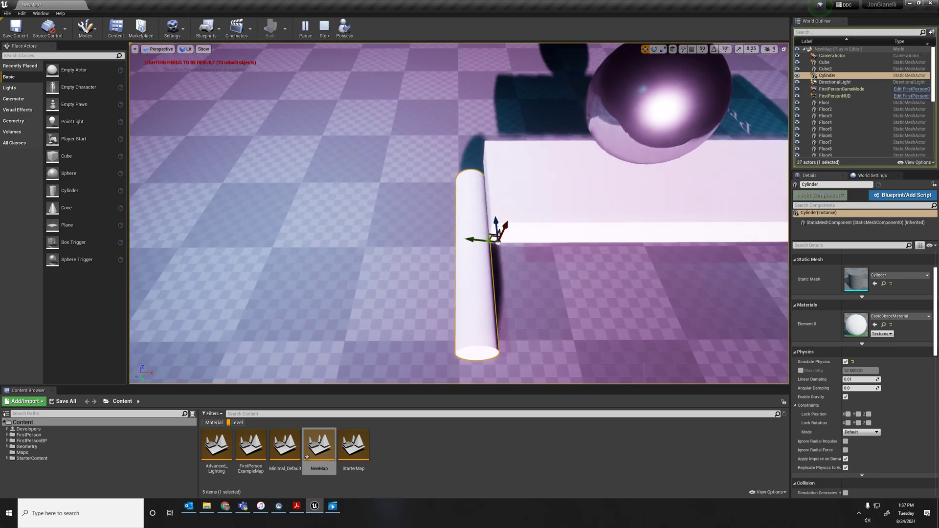
{"action": "right_click_drag", "start_coordinate": [694, 165], "coordinate": [694, 165]}
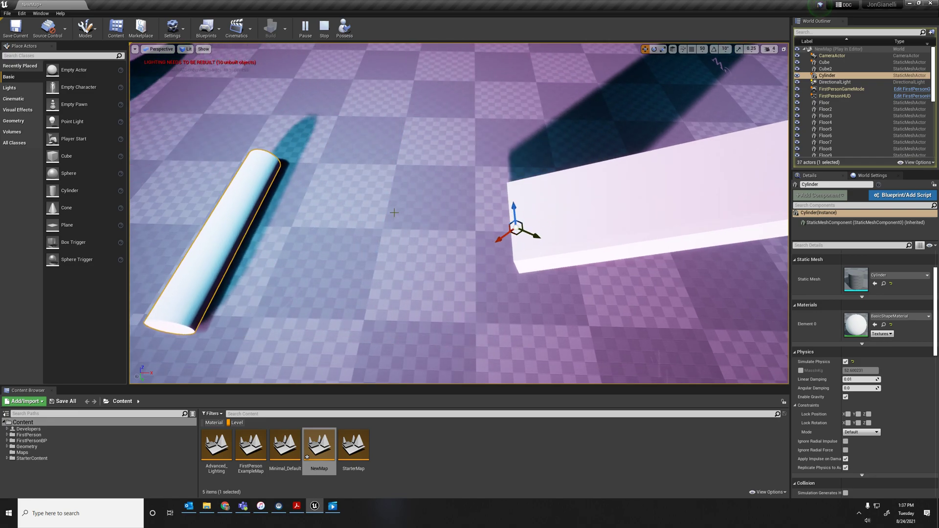
{"action": "key", "text": "Escape"}
Add a cube beside the plank's raised end and scale it into a large block above the floor near the roller
{"action": "scroll", "coordinate": [394, 213], "scroll_direction": "down", "scroll_amount": 3}
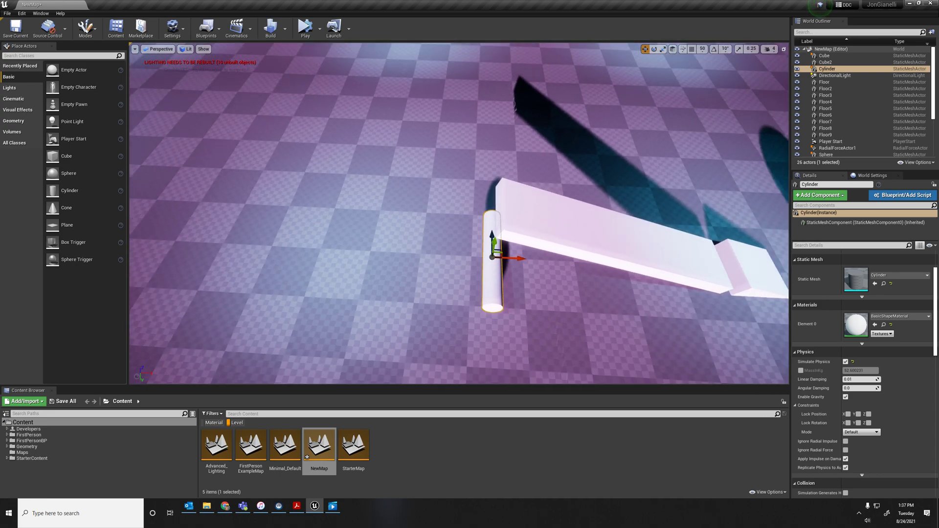
{"action": "scroll", "coordinate": [530, 112], "scroll_direction": "down", "scroll_amount": 2}
{"action": "right_click_drag", "start_coordinate": [530, 113], "coordinate": [532, 125]}
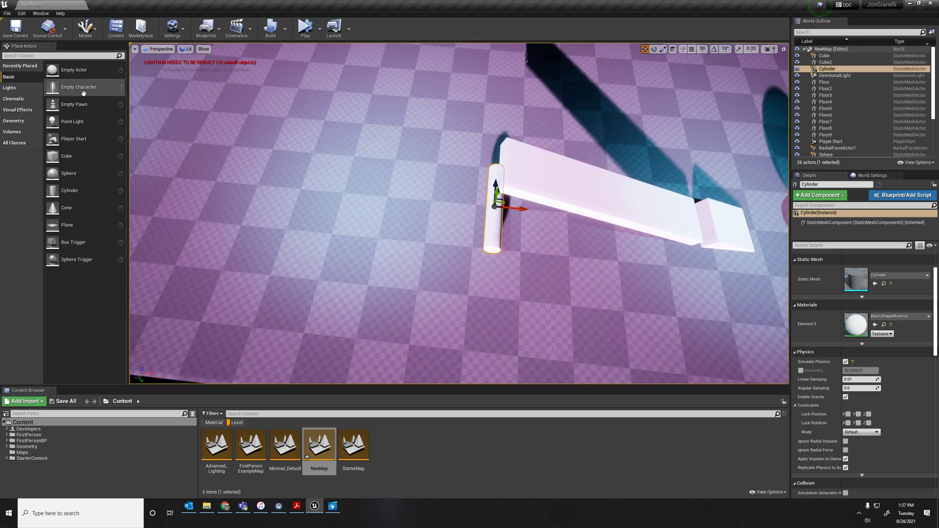
{"action": "left_click_drag", "start_coordinate": [66, 156], "coordinate": [456, 202]}
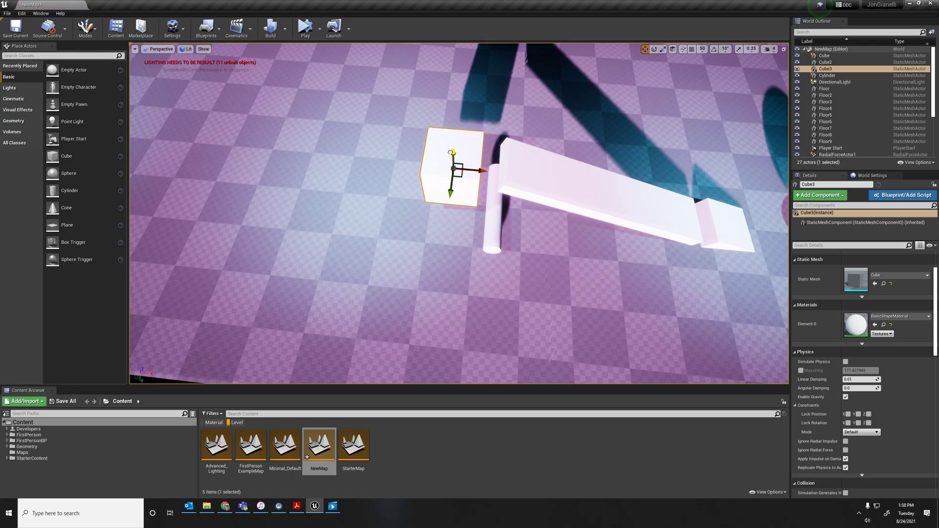
{"action": "right_click_drag", "start_coordinate": [460, 196], "coordinate": [490, 213]}
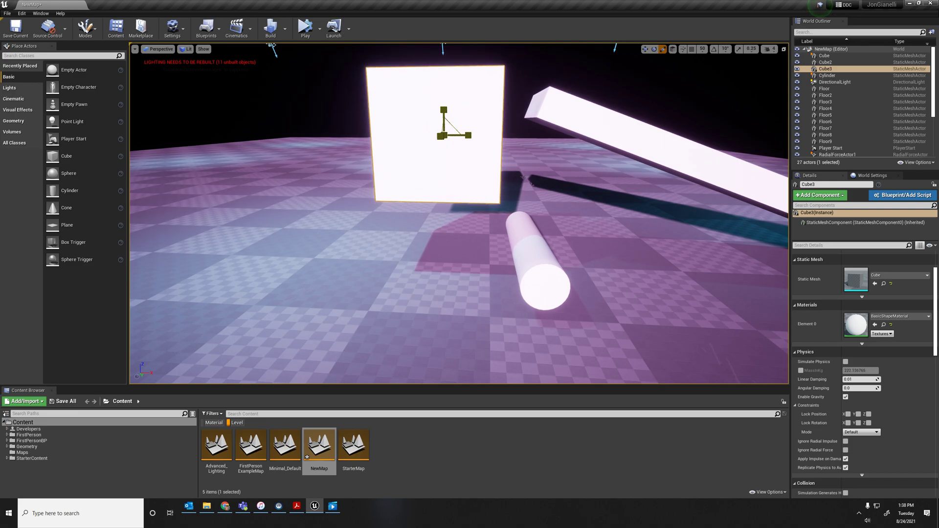
{"action": "left_click_drag", "start_coordinate": [451, 138], "coordinate": [462, 130]}
{"action": "mouse_move", "coordinate": [566, 193]}
{"action": "right_mouse_down"}
{"action": "mouse_move", "coordinate": [532, 200]}
{"action": "mouse_move", "coordinate": [557, 188]}
{"action": "right_mouse_up"}
Simulate the level with the large block in place, move the block slightly away from the plank, and test again
{"action": "left_click", "coordinate": [305, 28]}
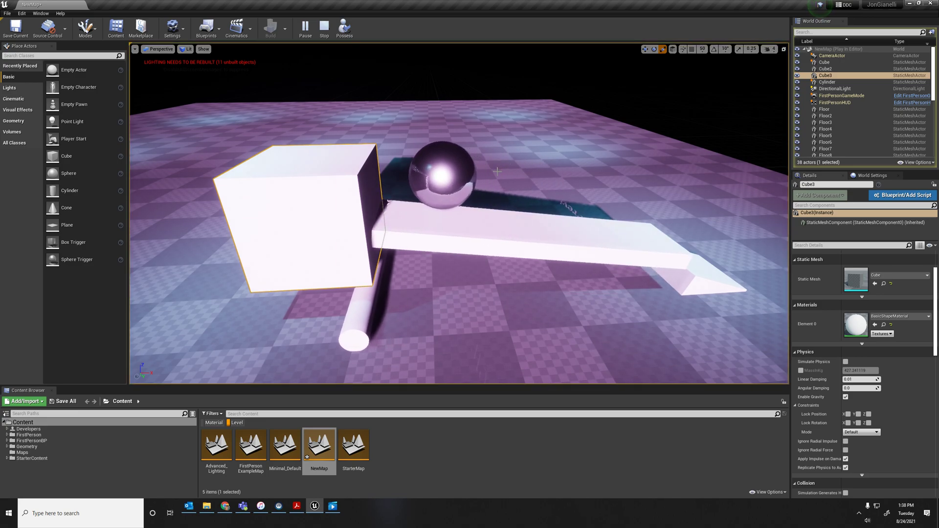
{"action": "key", "text": "Escape"}
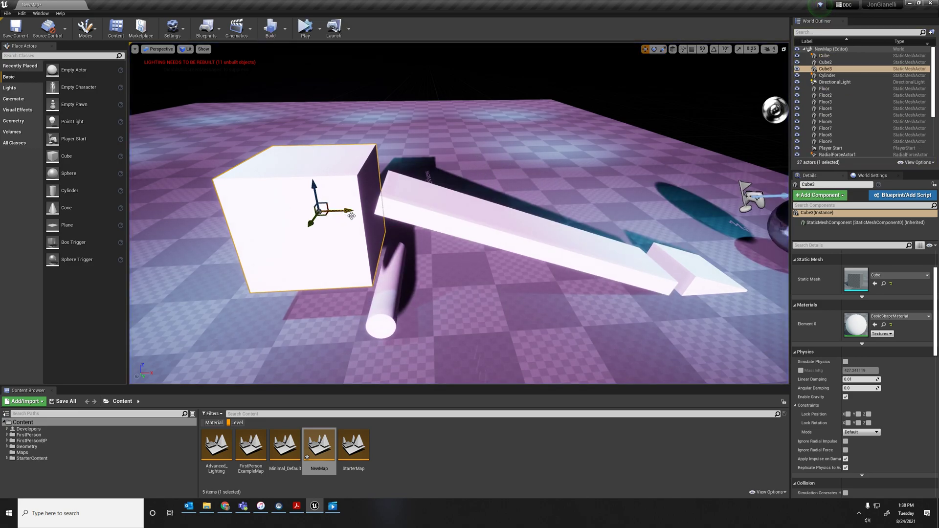
{"action": "left_click_drag", "start_coordinate": [351, 215], "coordinate": [344, 216]}
{"action": "left_click", "coordinate": [303, 30]}
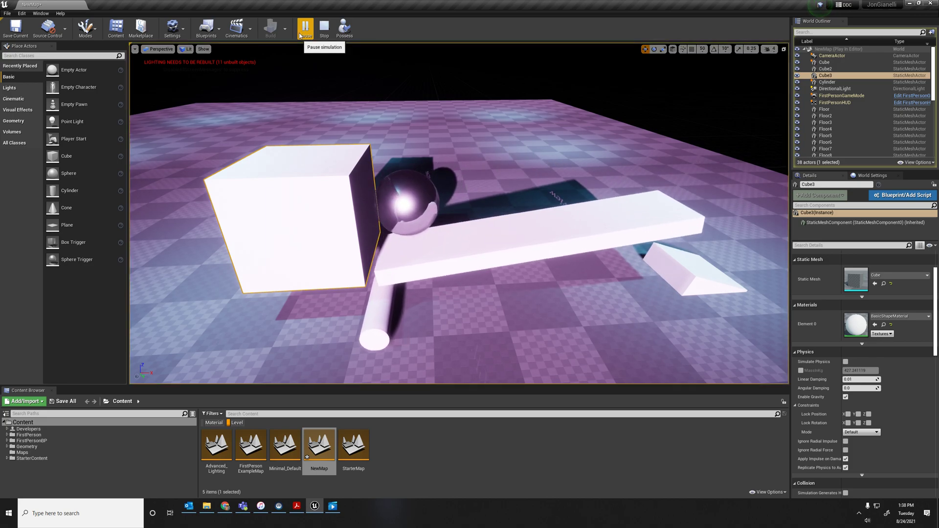
{"action": "left_click", "coordinate": [325, 31]}
{"action": "left_click", "coordinate": [303, 30]}
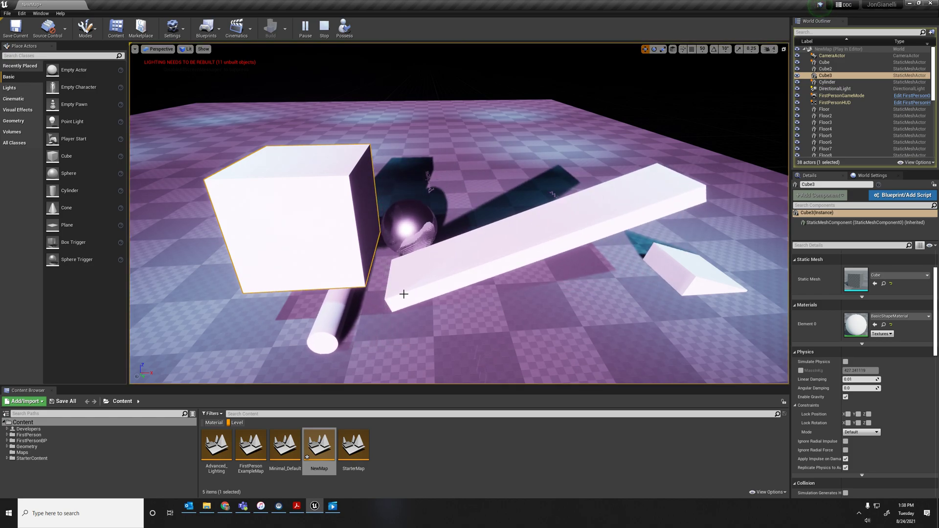
{"action": "key", "text": "Escape"}
Shift the cylinder in small increments toward the large block, simulating the level after each move
{"action": "left_click", "coordinate": [394, 295]}
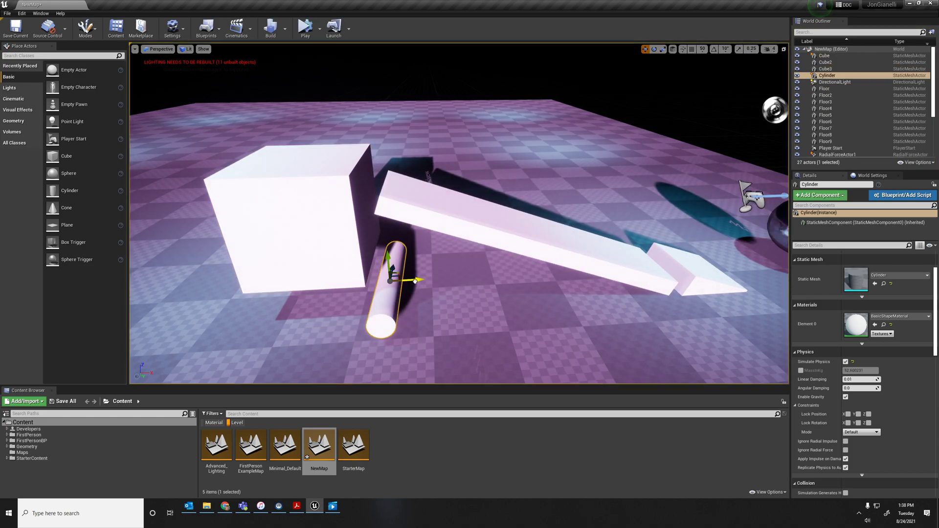
{"action": "left_click", "coordinate": [305, 27]}
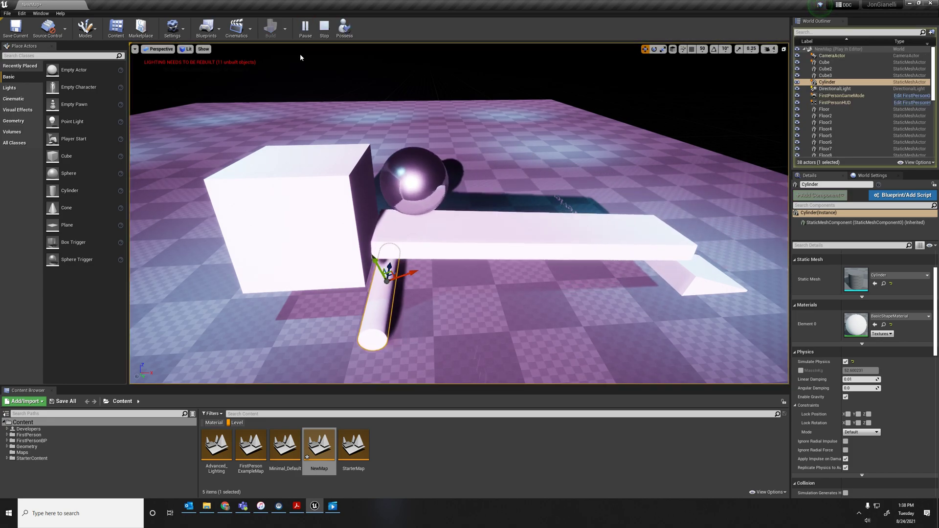
{"action": "key", "text": "Escape"}
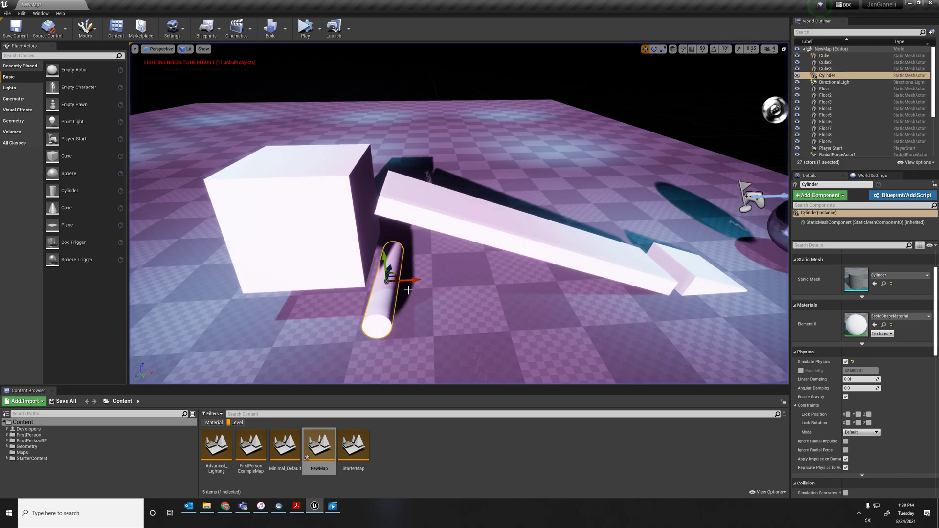
{"action": "left_click_drag", "start_coordinate": [405, 282], "coordinate": [406, 285]}
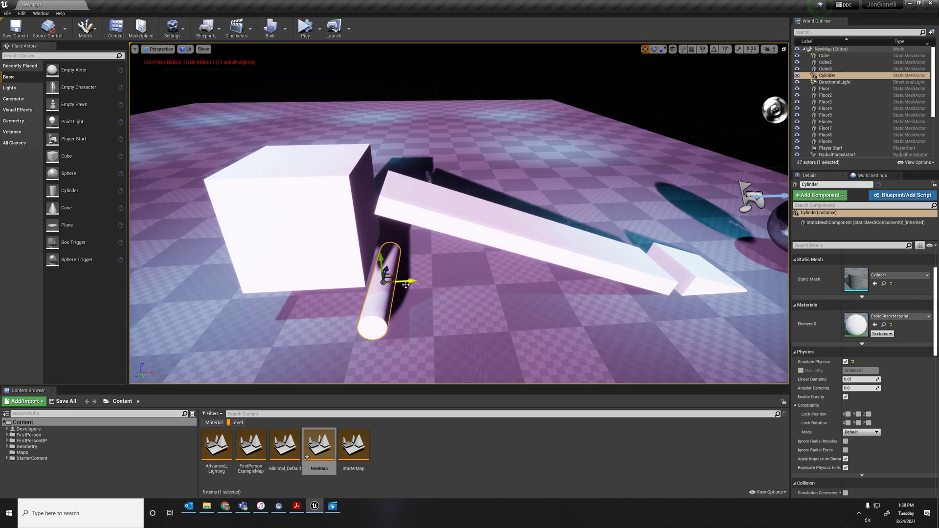
{"action": "left_click", "coordinate": [304, 31]}
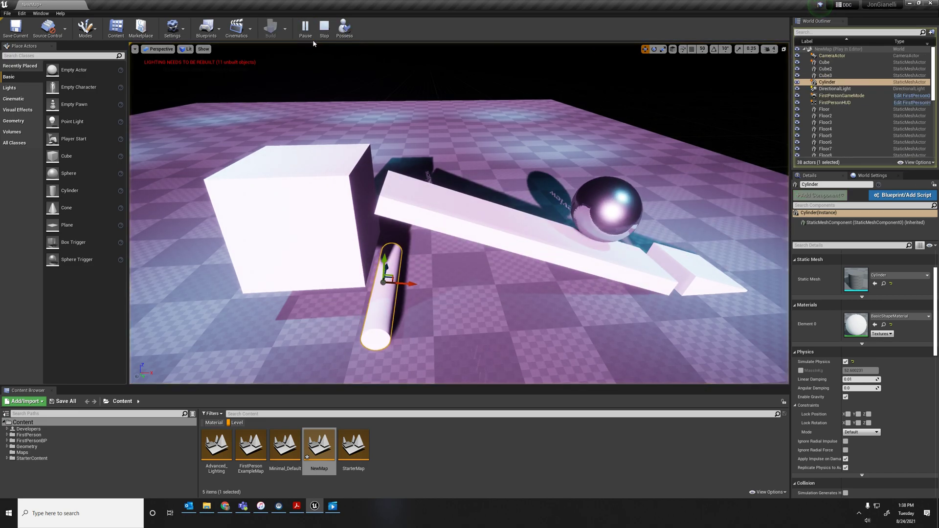
{"action": "left_click", "coordinate": [323, 28]}
Set the cylinder's X rotation to 90 degrees and lower it onto the floor
{"action": "right_click_drag", "start_coordinate": [460, 215], "coordinate": [422, 256]}
{"action": "key", "text": "e"}
{"action": "left_click_drag", "start_coordinate": [421, 255], "coordinate": [406, 272]}
{"action": "scroll", "coordinate": [895, 302], "scroll_direction": "up", "scroll_amount": 2}
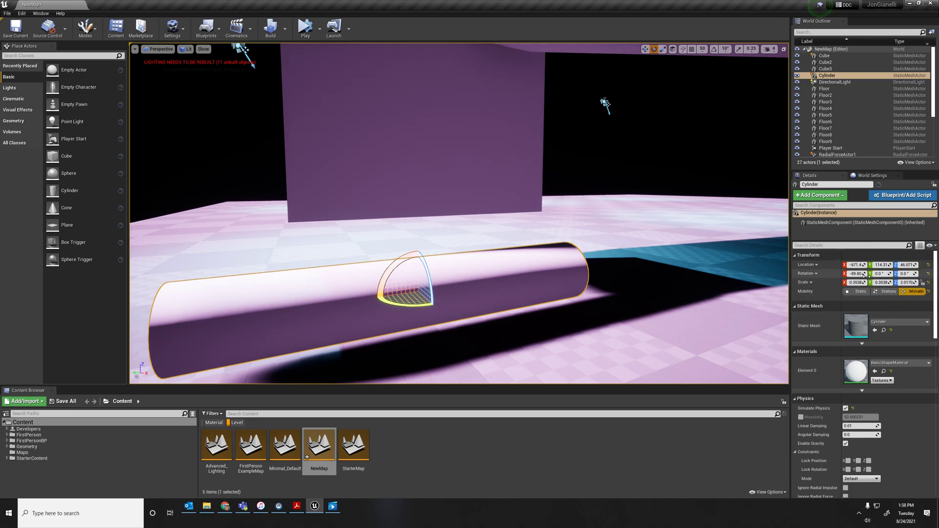
{"action": "left_click_drag", "start_coordinate": [400, 272], "coordinate": [403, 274]}
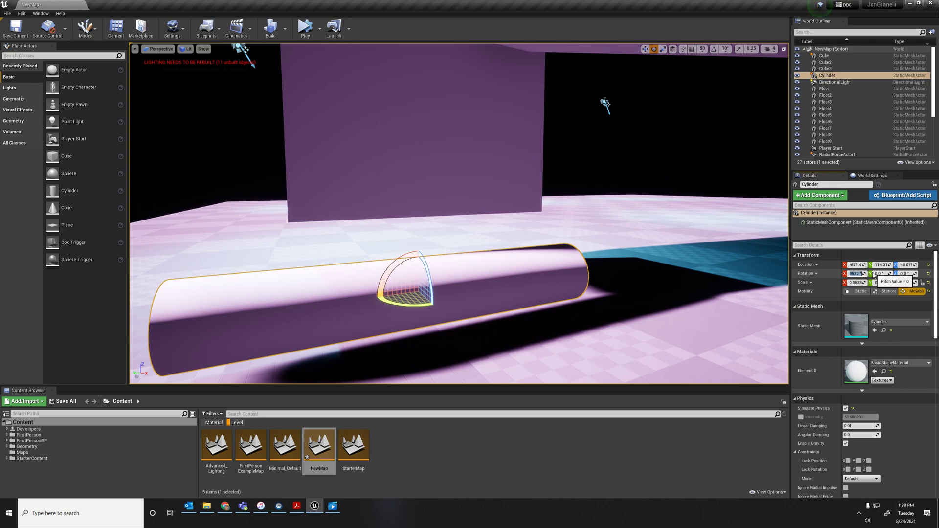
{"action": "type", "text": "90"}
{"action": "key", "text": "Return"}
{"action": "right_click_drag", "start_coordinate": [779, 351], "coordinate": [807, 345]}
{"action": "right_click_drag", "start_coordinate": [597, 195], "coordinate": [597, 194]}
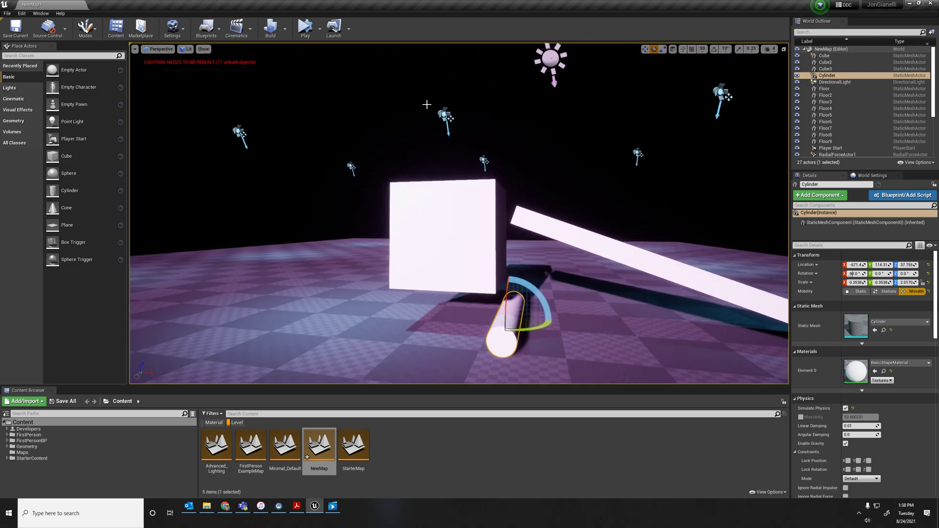
Test the straightened cylinder in simulation, nudging it along X to about -677 between runs
{"action": "left_click", "coordinate": [304, 25]}
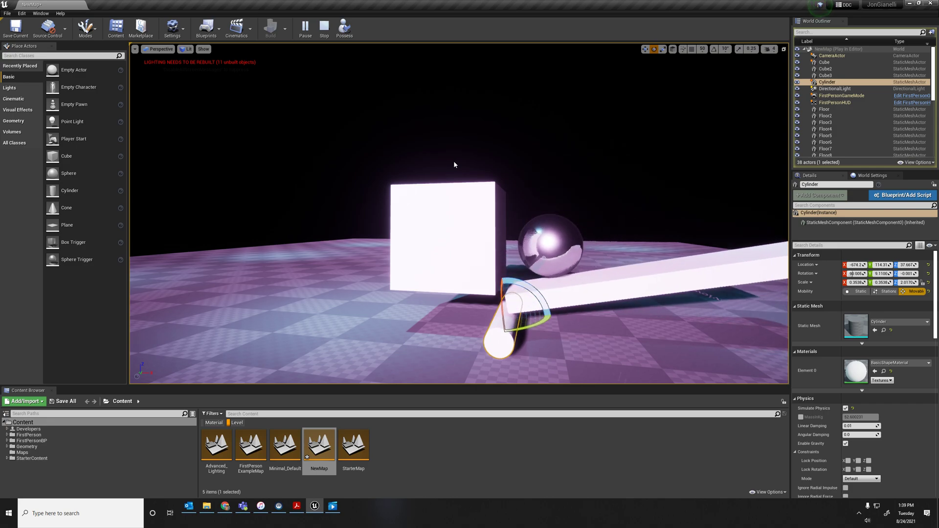
{"action": "key", "text": "Escape"}
{"action": "left_click_drag", "start_coordinate": [535, 322], "coordinate": [533, 321]}
{"action": "left_click", "coordinate": [305, 28]}
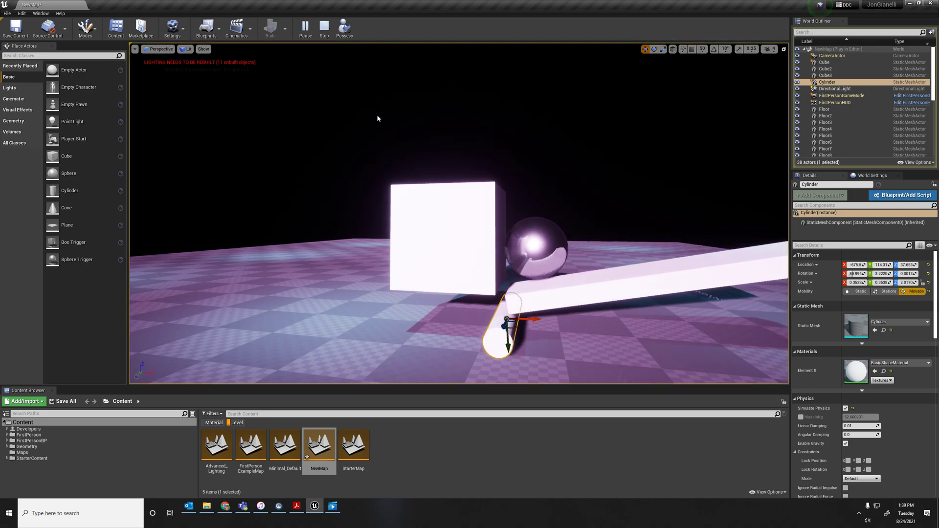
{"action": "key", "text": "Escape"}
{"action": "left_click_drag", "start_coordinate": [539, 321], "coordinate": [537, 322]}
{"action": "left_click", "coordinate": [310, 34]}
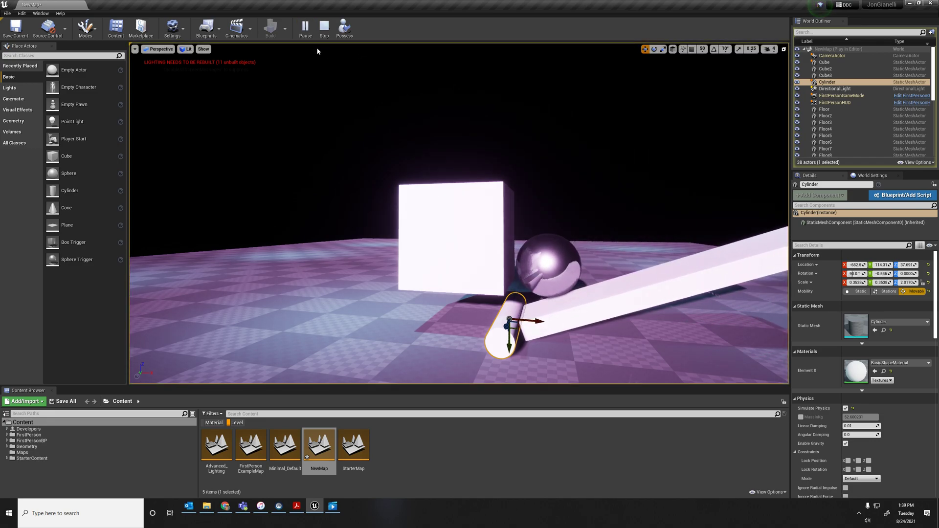
{"action": "key", "text": "Escape"}
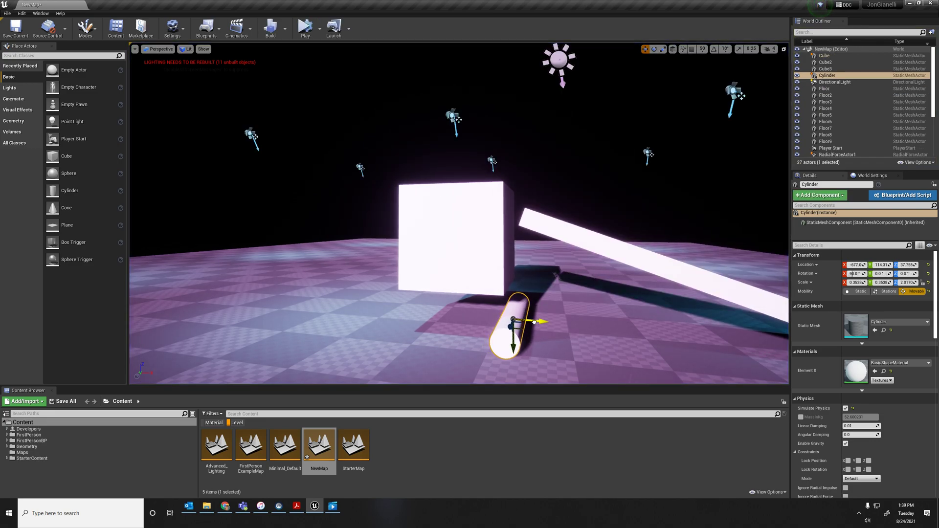
{"action": "left_click", "coordinate": [306, 27]}
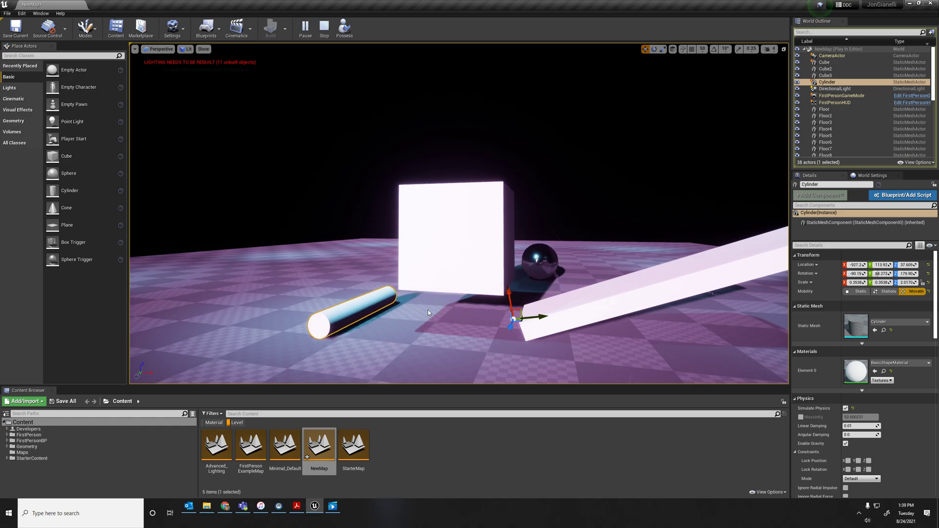
{"action": "key", "text": "Escape"}
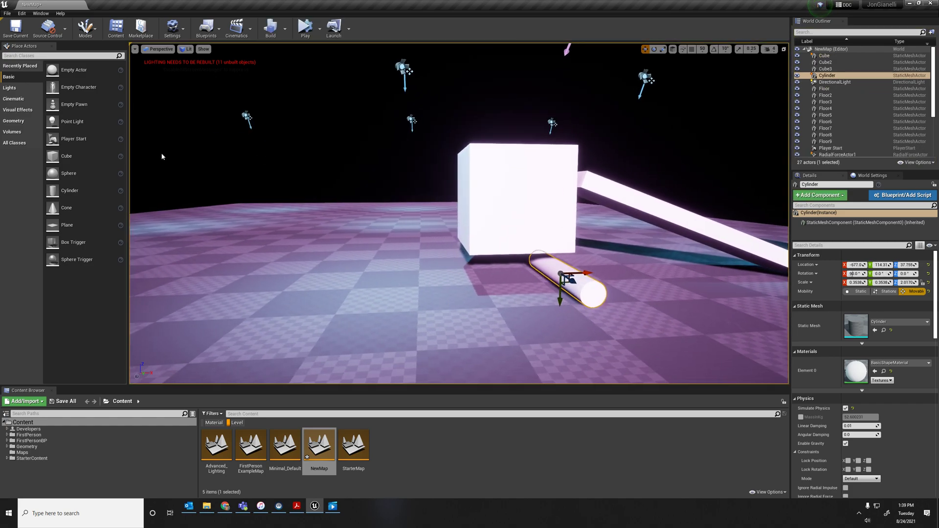
Add a cube beside the large block and scale it into a thin upright domino, about 0.26 in Y and 0.64 in Z
{"action": "left_click_drag", "start_coordinate": [66, 156], "coordinate": [453, 299]}
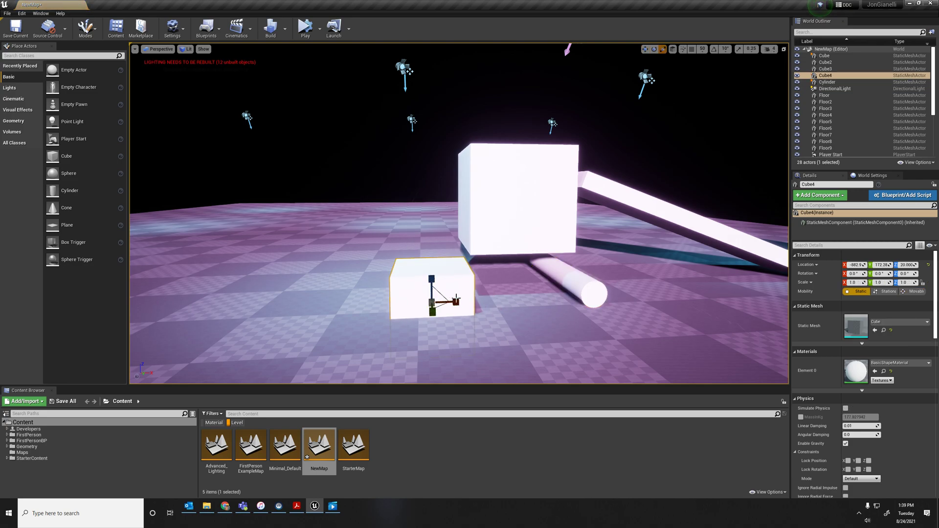
{"action": "key", "text": "a"}
{"action": "right_click_drag", "start_coordinate": [486, 305], "coordinate": [533, 313]}
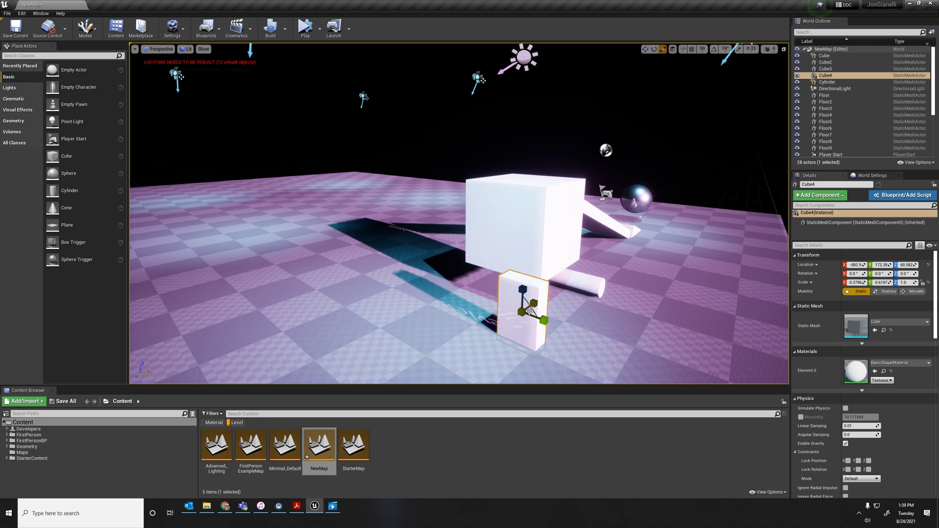
{"action": "key", "text": "w"}
{"action": "right_click_drag", "start_coordinate": [524, 318], "coordinate": [571, 303]}
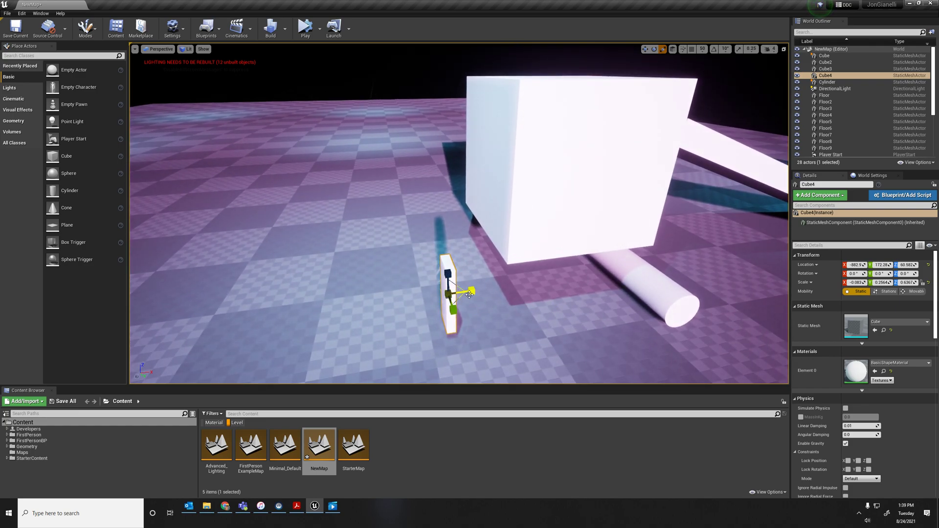
Move the domino close to the large block, in the cylinder's path, at about X -836 and Y 104
{"action": "left_click_drag", "start_coordinate": [473, 290], "coordinate": [536, 273]}
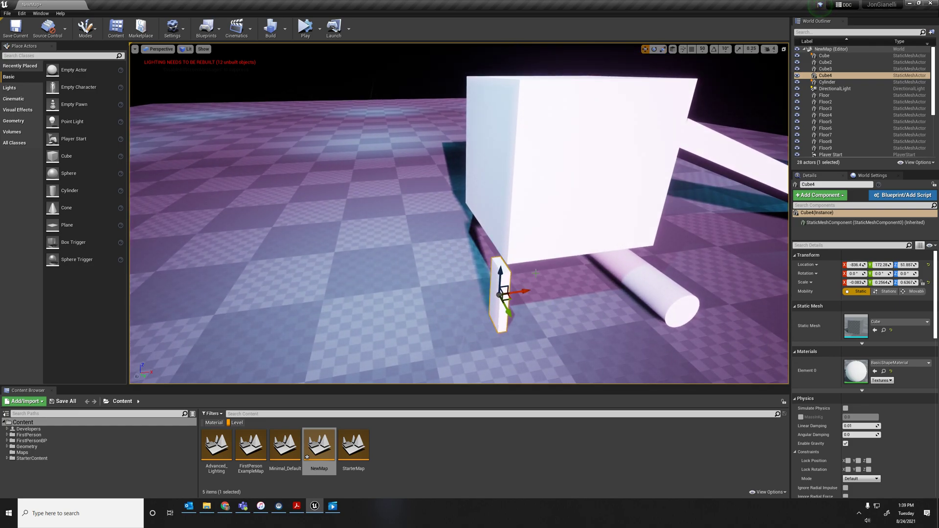
{"action": "right_click_drag", "start_coordinate": [533, 271], "coordinate": [634, 260]}
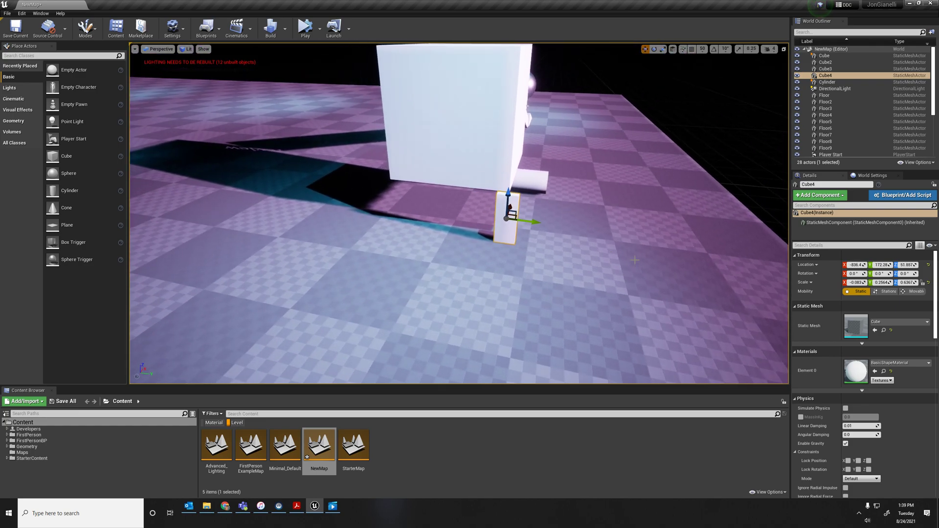
{"action": "left_click_drag", "start_coordinate": [528, 222], "coordinate": [482, 215]}
{"action": "right_click_drag", "start_coordinate": [476, 216], "coordinate": [523, 213]}
Enable Simulate Physics on the domino and test the level in simulation
{"action": "left_click", "coordinate": [845, 408]}
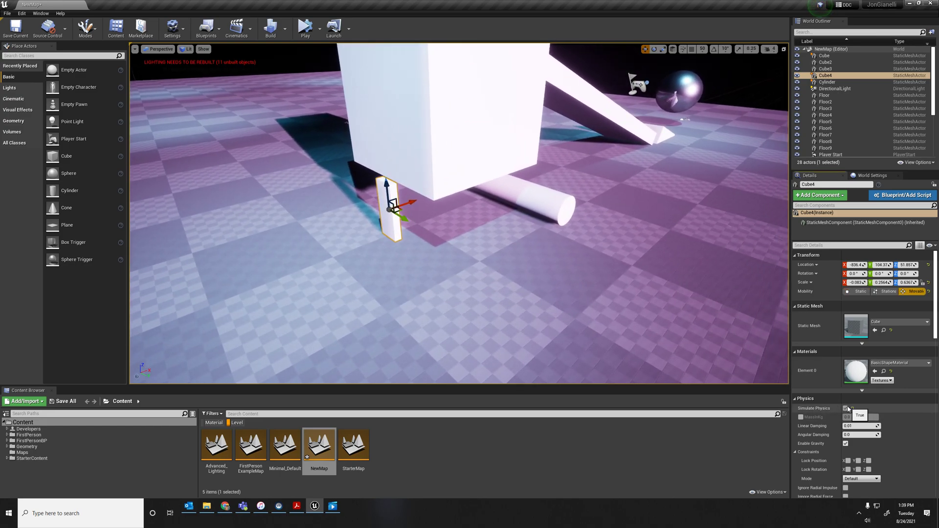
{"action": "left_click", "coordinate": [303, 31]}
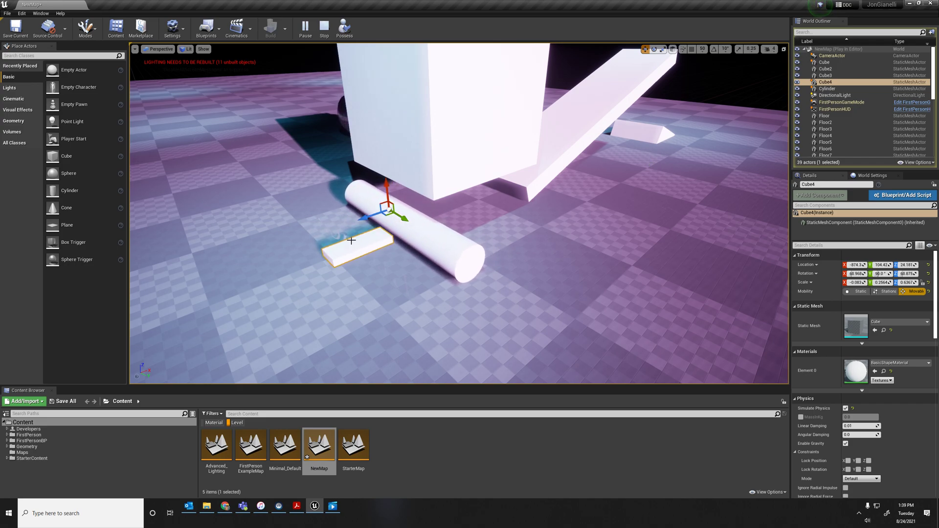
{"action": "key", "text": "Escape"}
Duplicate the domino to about X -858 and enlarge the copy's width and height to about 0.84 in Z scale
{"action": "left_click_drag", "start_coordinate": [411, 207], "coordinate": [389, 211], "text": "alt"}
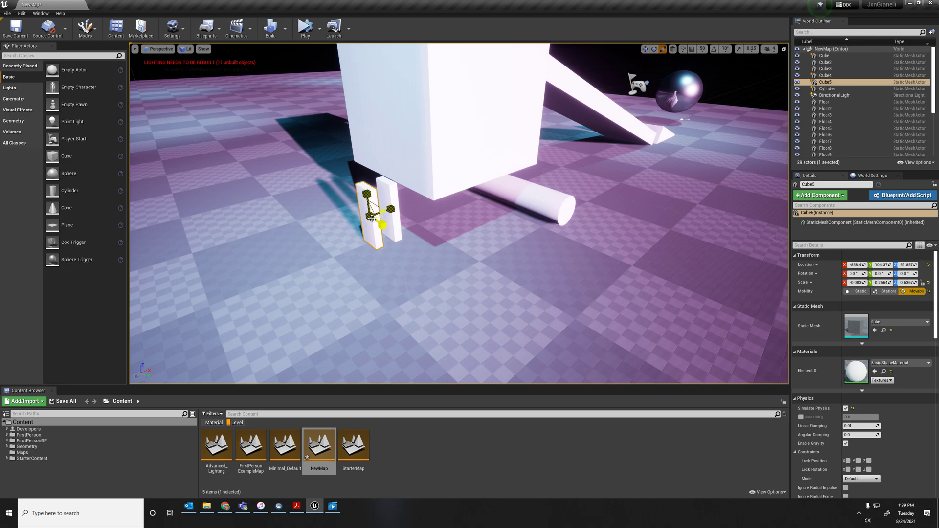
{"action": "left_click_drag", "start_coordinate": [370, 219], "coordinate": [379, 214]}
{"action": "right_click_drag", "start_coordinate": [388, 213], "coordinate": [433, 245]}
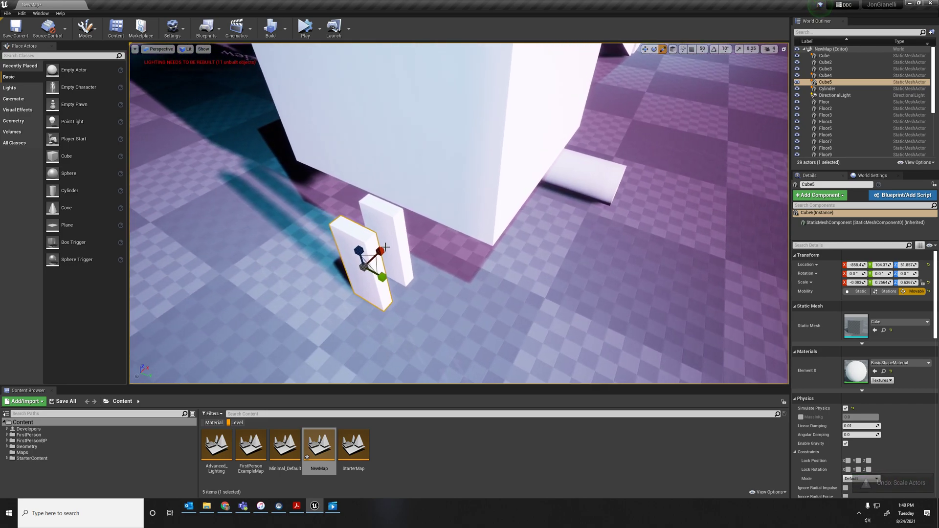
{"action": "right_click_drag", "start_coordinate": [377, 271], "coordinate": [377, 233]}
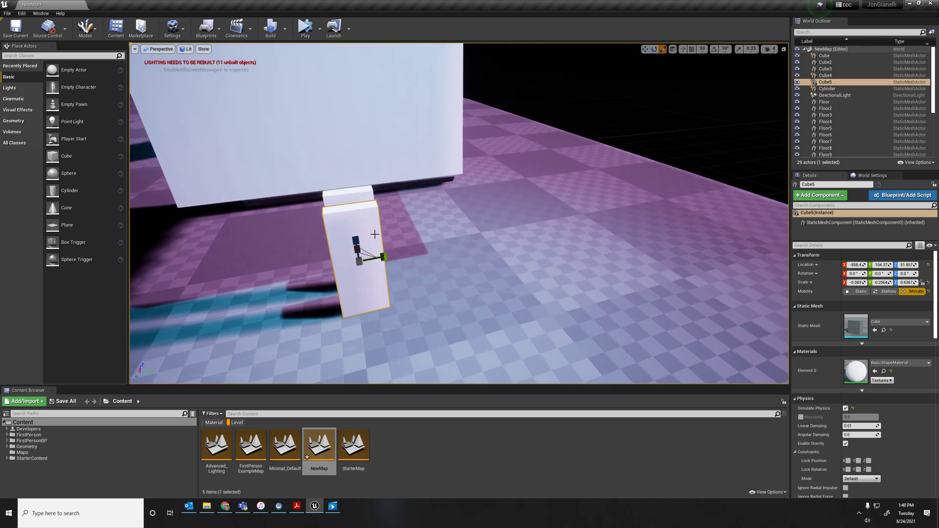
{"action": "left_click_drag", "start_coordinate": [370, 257], "coordinate": [355, 214]}
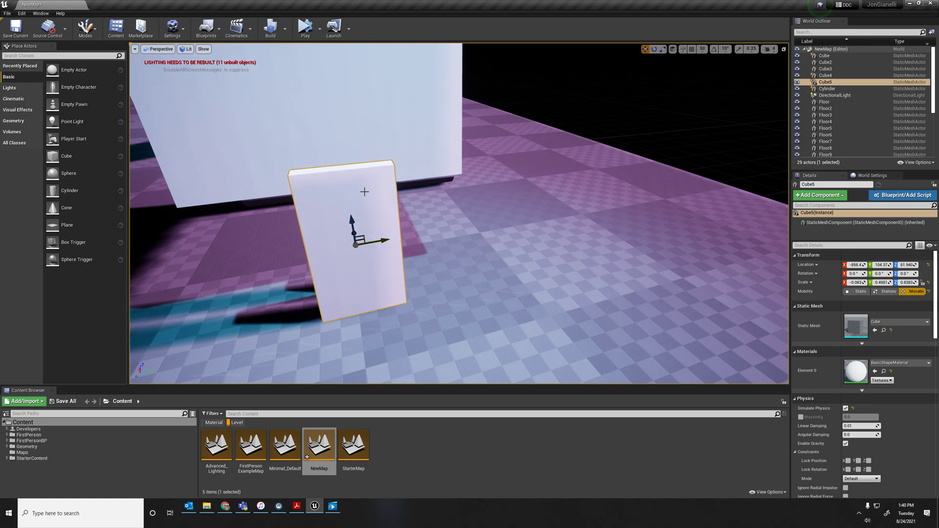
Duplicate the second domino to about X -881 and enlarge the copy to about 1.0 in Y and 1.38 in Z scale
{"action": "right_click_drag", "start_coordinate": [379, 200], "coordinate": [270, 48]}
{"action": "left_click_drag", "start_coordinate": [379, 230], "coordinate": [369, 226], "text": "alt"}
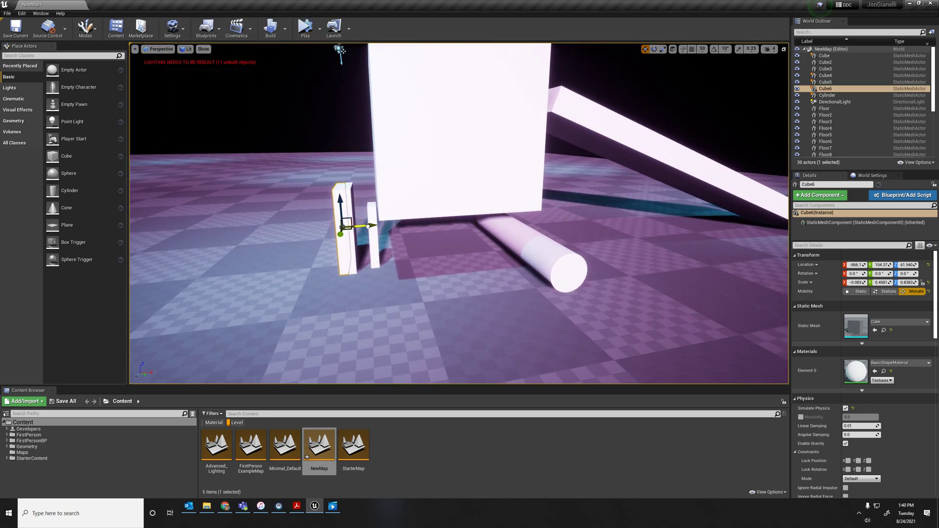
{"action": "mouse_move", "coordinate": [343, 256]}
{"action": "right_mouse_down"}
{"action": "mouse_move", "coordinate": [303, 251]}
{"action": "mouse_move", "coordinate": [342, 273]}
{"action": "right_mouse_up"}
{"action": "key", "text": "r"}
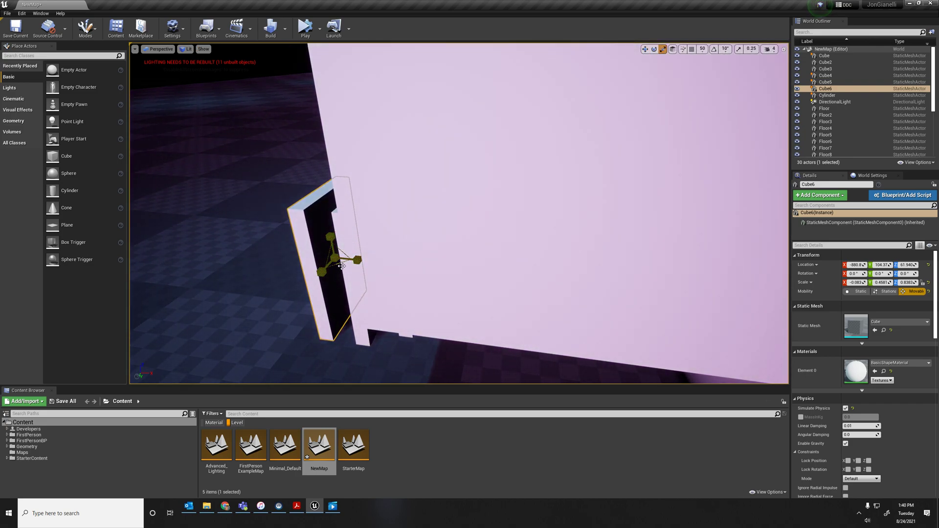
{"action": "left_click_drag", "start_coordinate": [334, 256], "coordinate": [314, 193]}
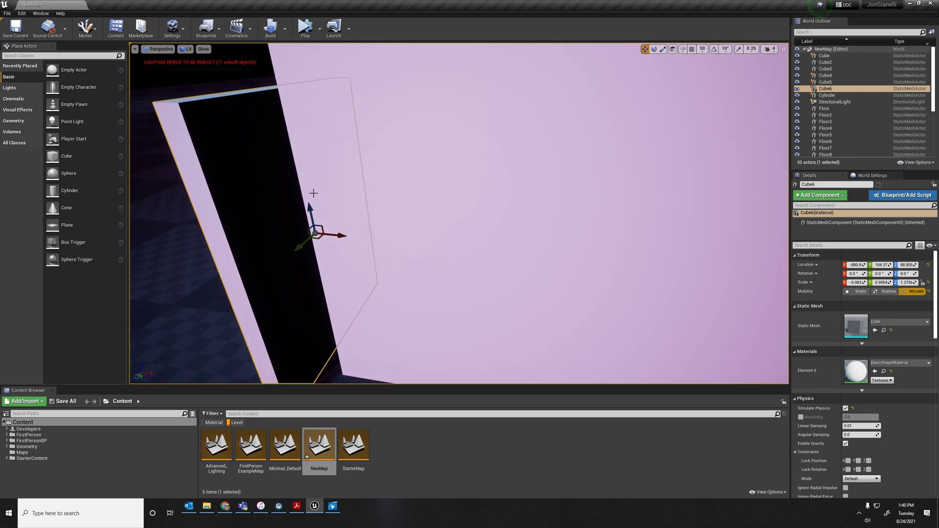
Simulate the level, shift the two larger dominoes slightly away from the smallest one along X, and simulate again
{"action": "left_click", "coordinate": [305, 25]}
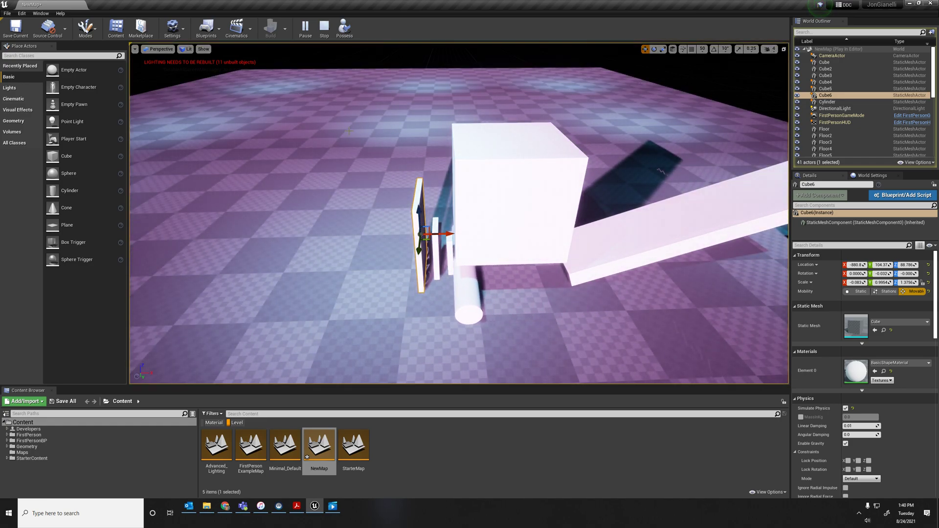
{"action": "key", "text": "Escape"}
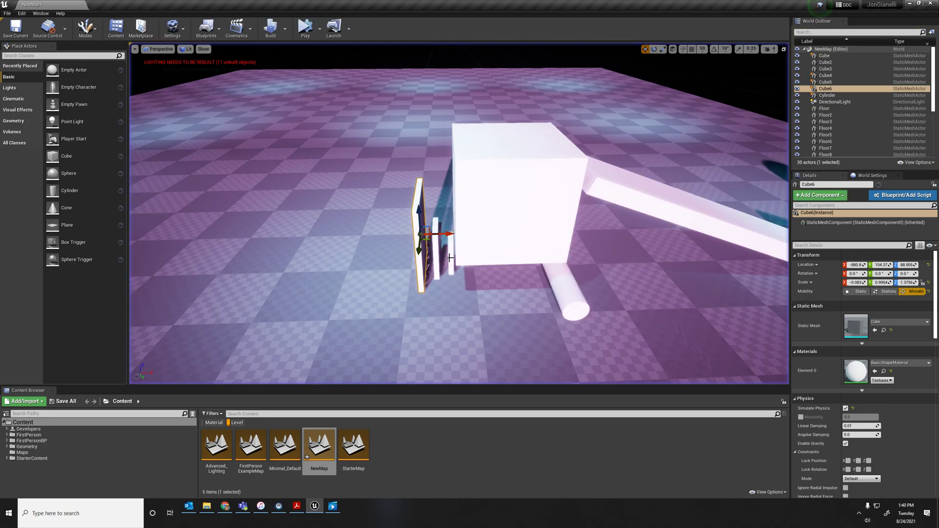
{"action": "left_click", "coordinate": [440, 252], "text": "ctrl"}
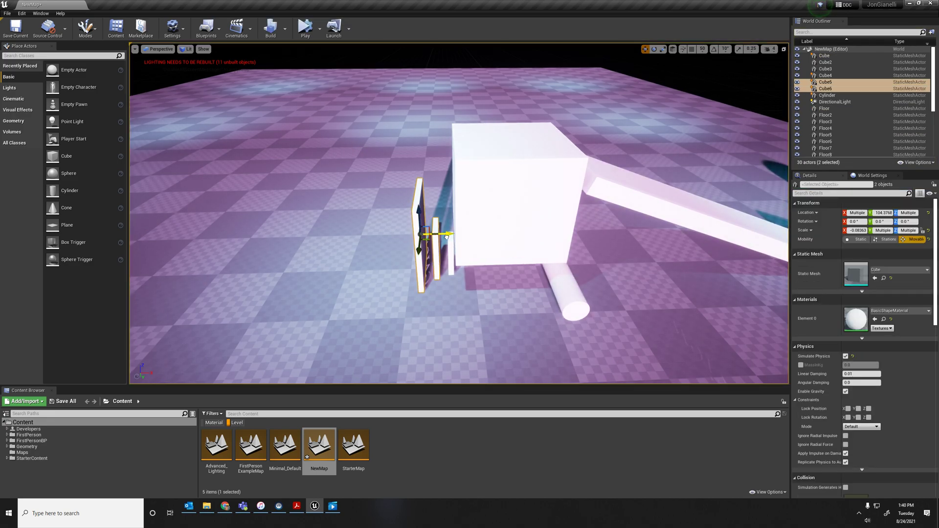
{"action": "left_click", "coordinate": [416, 266]}
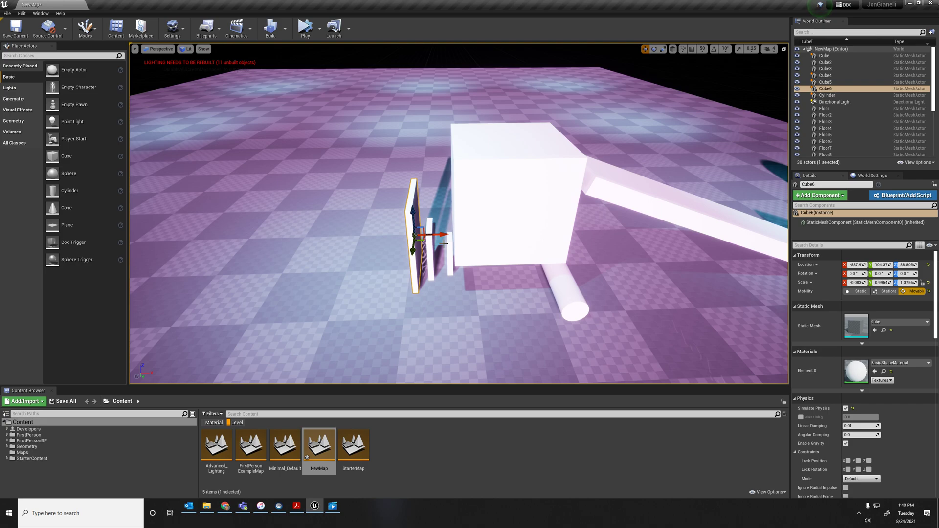
{"action": "left_click", "coordinate": [304, 26]}
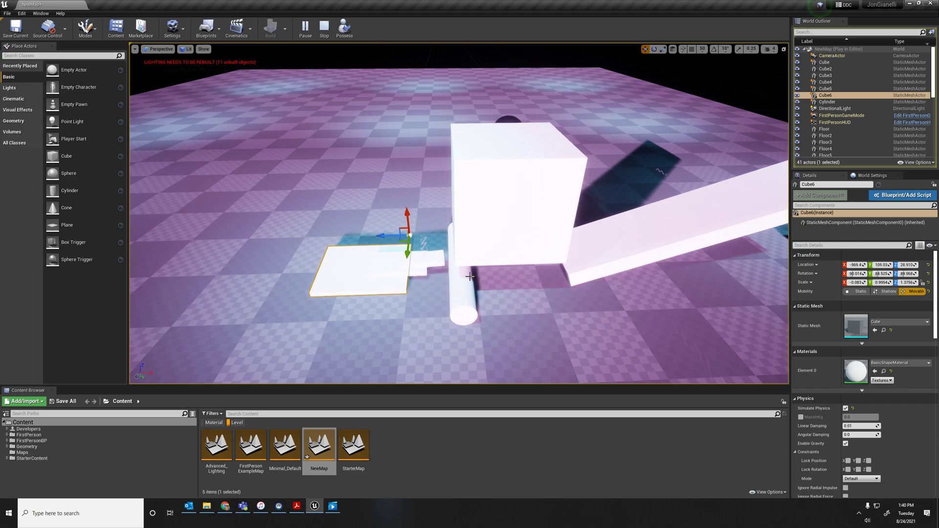
{"action": "key", "text": "Escape"}
Add a full-size cube on the far side of the largest domino, at about X -980 and Y 113
{"action": "key", "text": "a"}
{"action": "right_click_drag", "start_coordinate": [459, 213], "coordinate": [494, 235]}
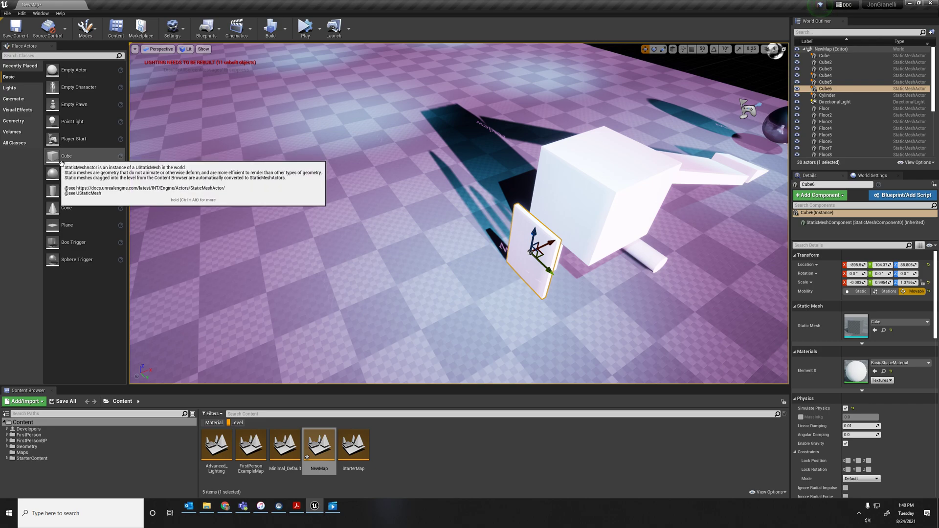
{"action": "left_click_drag", "start_coordinate": [63, 156], "coordinate": [489, 305]}
{"action": "right_click_drag", "start_coordinate": [489, 304], "coordinate": [471, 273]}
{"action": "left_click_drag", "start_coordinate": [398, 290], "coordinate": [390, 240]}
{"action": "scroll", "coordinate": [459, 213], "scroll_direction": "up", "scroll_amount": 2}
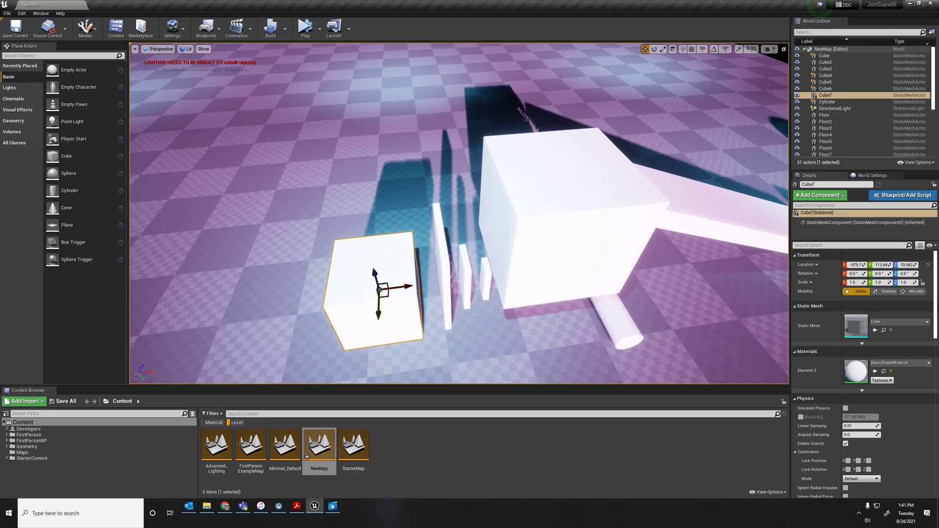
Add a sphere above the new cube, scale it uniformly to about 0.57, and rest it near the edge facing the largest domino
{"action": "left_click_drag", "start_coordinate": [68, 174], "coordinate": [380, 204]}
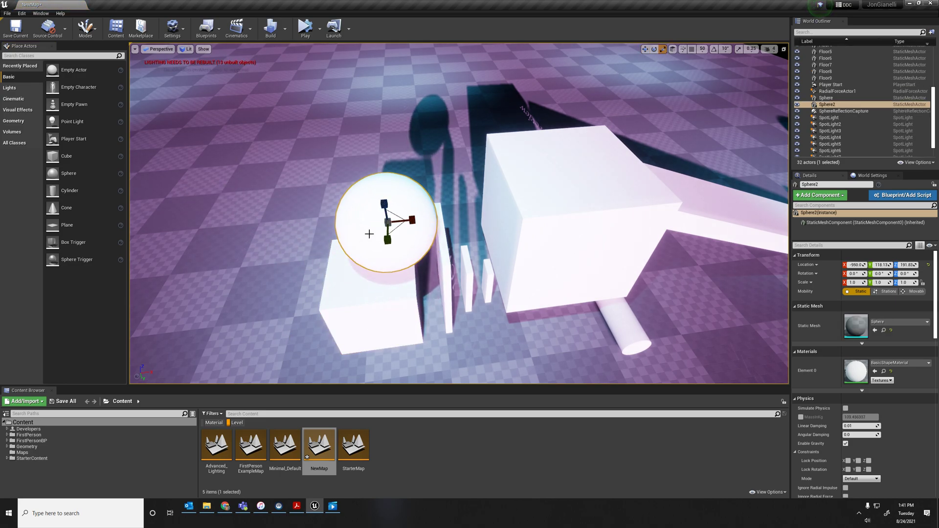
{"action": "left_click_drag", "start_coordinate": [388, 224], "coordinate": [380, 245]}
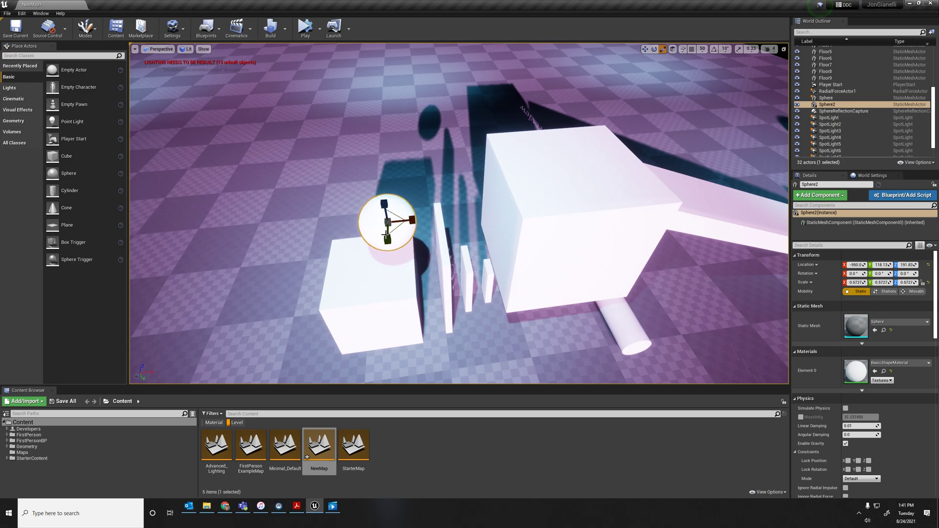
{"action": "key", "text": "End"}
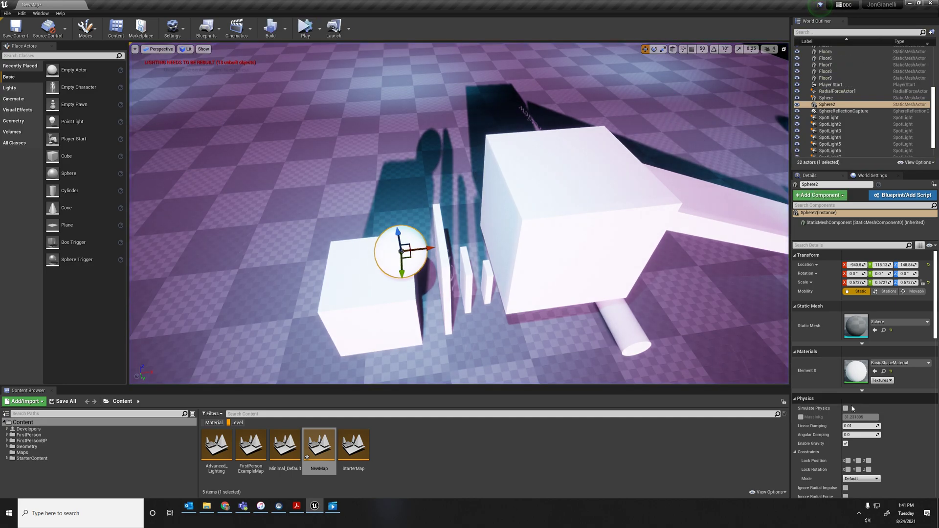
Enable Simulate Physics on the new sphere and test whether the dominoes knock it off
{"action": "left_click", "coordinate": [845, 408]}
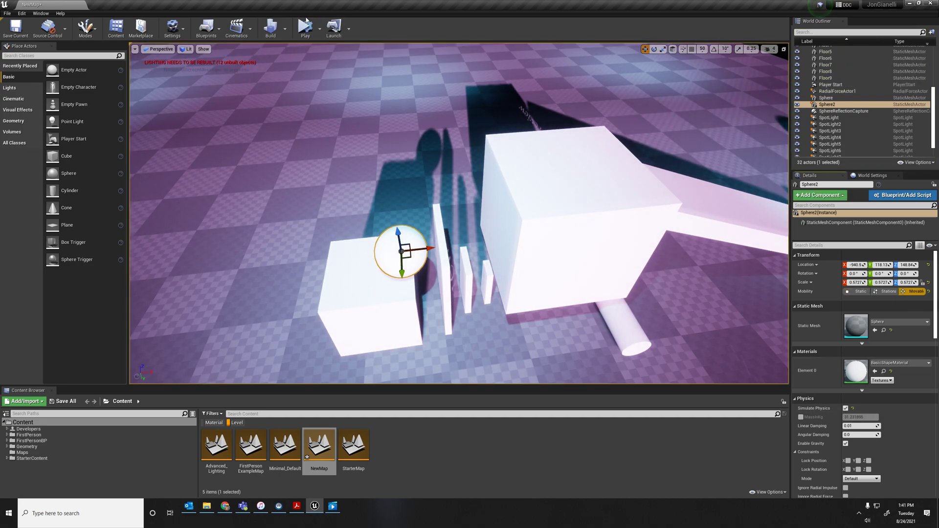
{"action": "key", "text": "alt+s"}
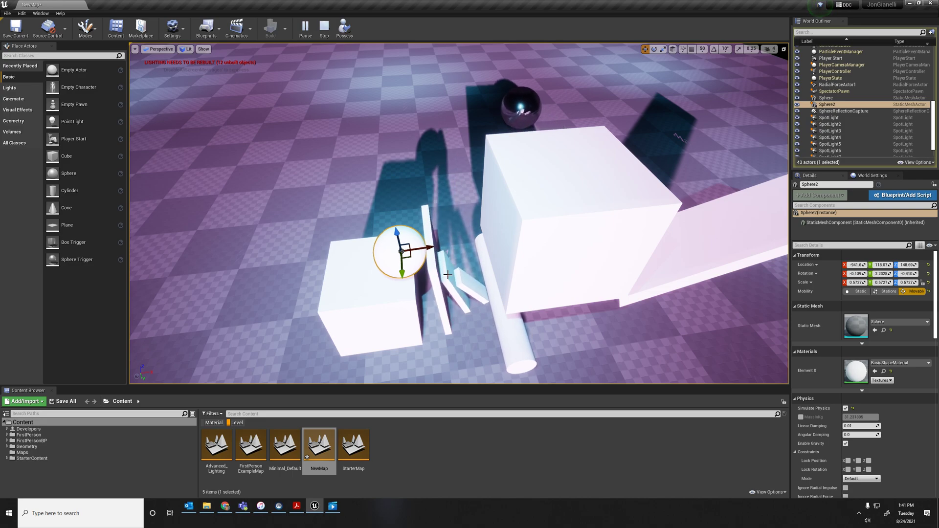
{"action": "key", "text": "Escape"}
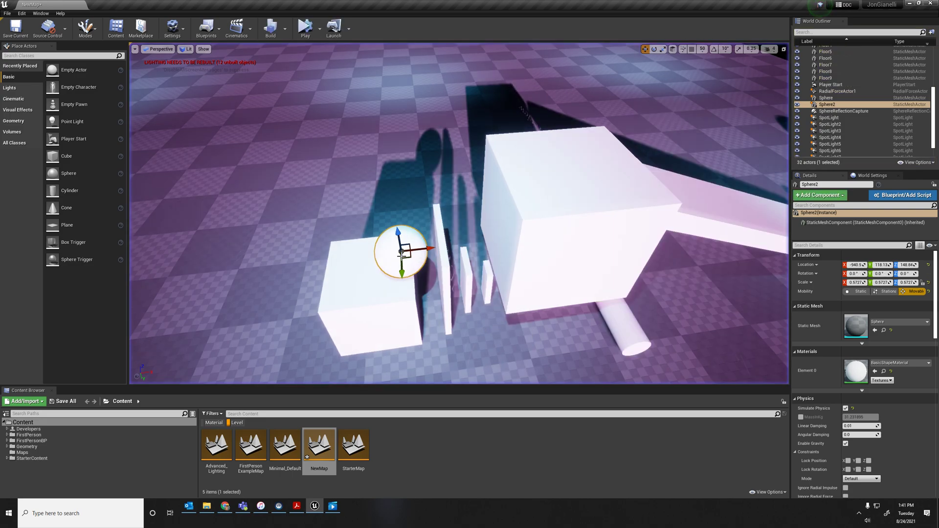
Override the sphere's mass with 50 kg, lower it to 10 kg, and test the level in simulation
{"action": "key", "text": "ctrl+z"}
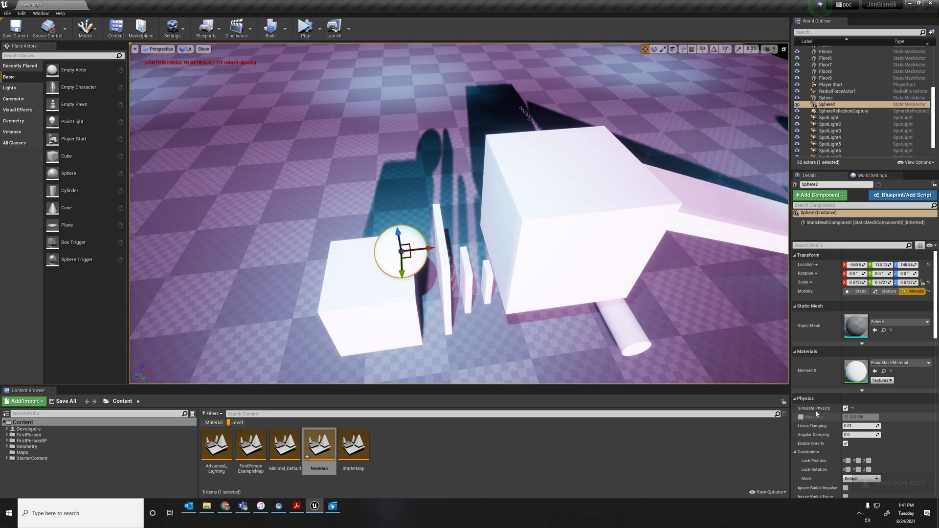
{"action": "scroll", "coordinate": [815, 414], "scroll_direction": "down", "scroll_amount": 3}
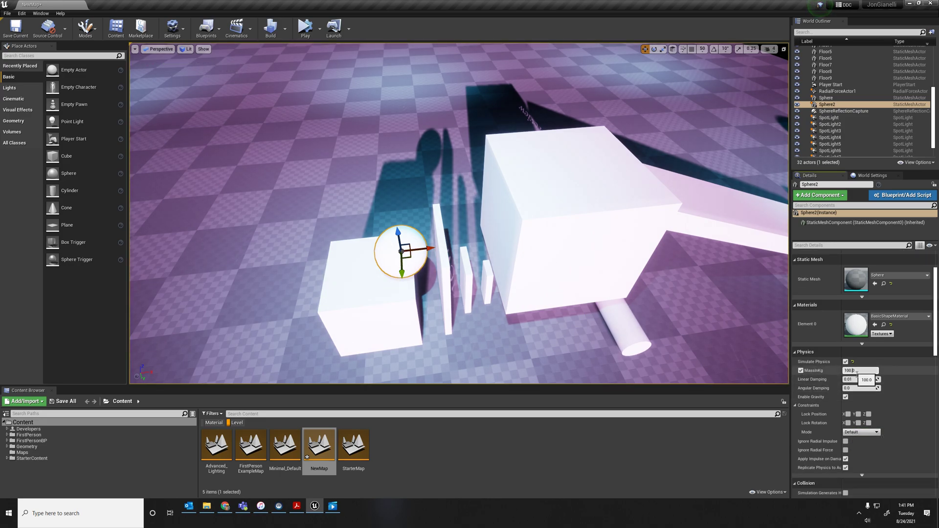
{"action": "key", "text": "Return"}
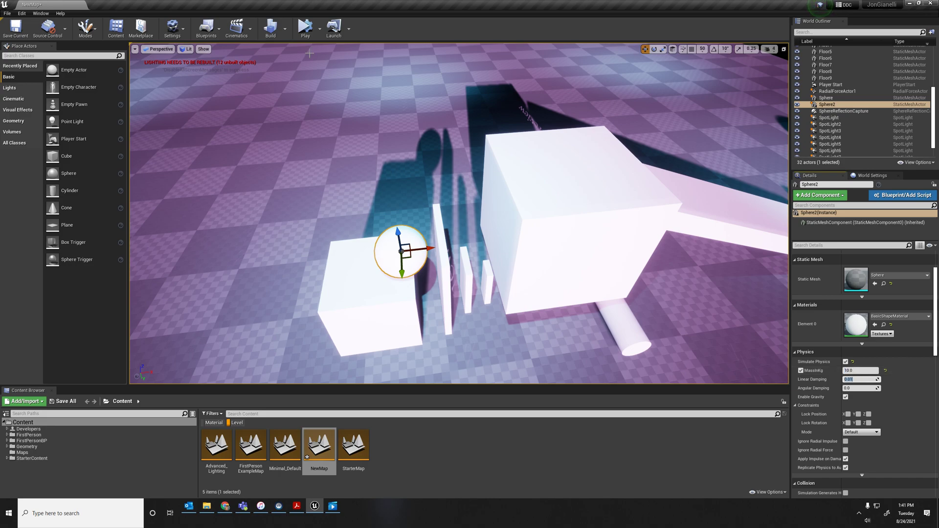
{"action": "left_click", "coordinate": [305, 29]}
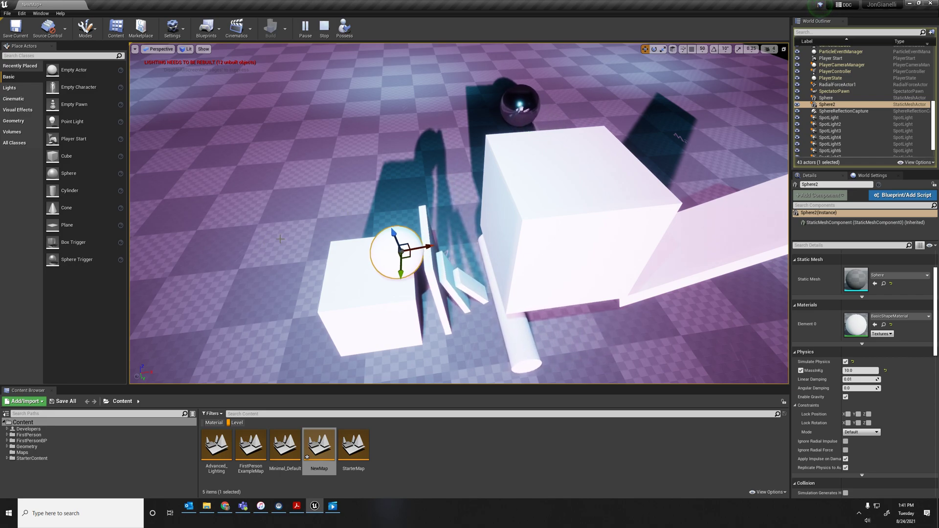
{"action": "key", "text": "Escape"}
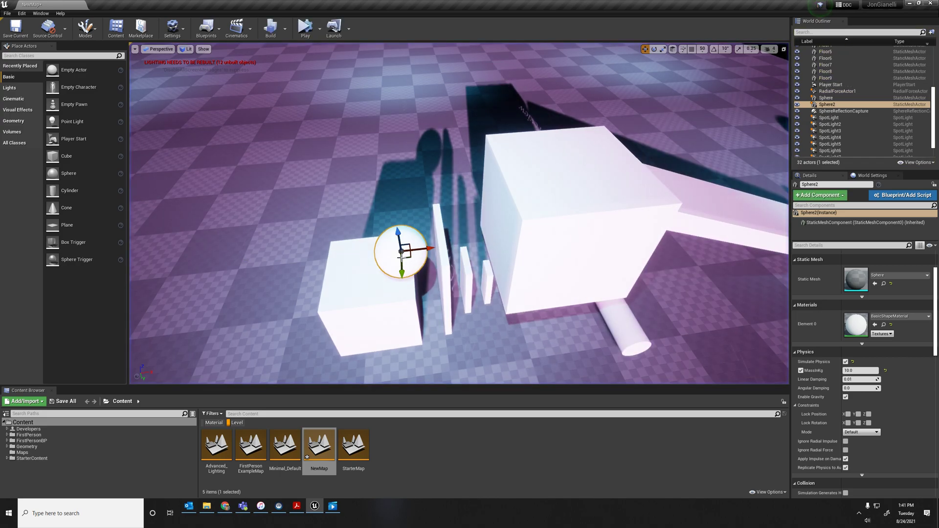
Set the sphere's mass to 1 kg and its linear damping to 0, and simulate the level
{"action": "left_click_drag", "start_coordinate": [398, 234], "coordinate": [398, 222]}
{"action": "key", "text": "ctrl+z"}
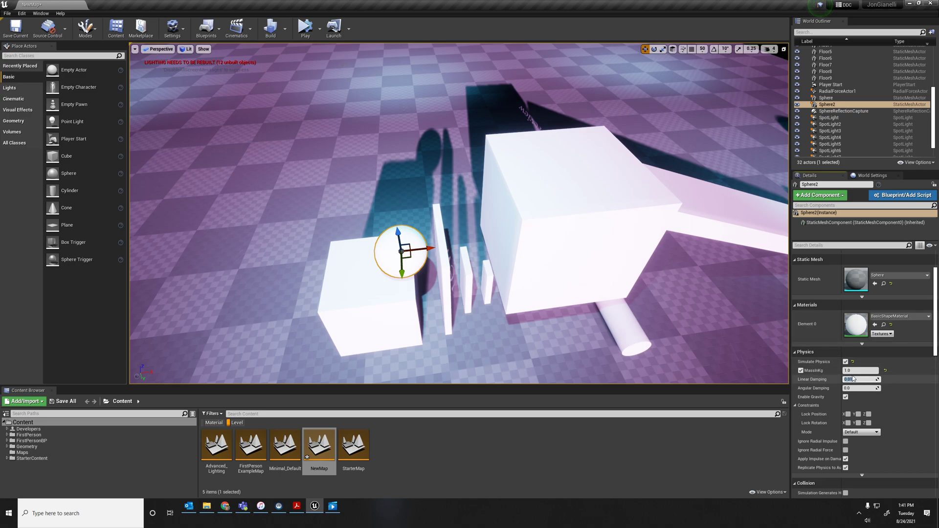
{"action": "left_click", "coordinate": [296, 26]}
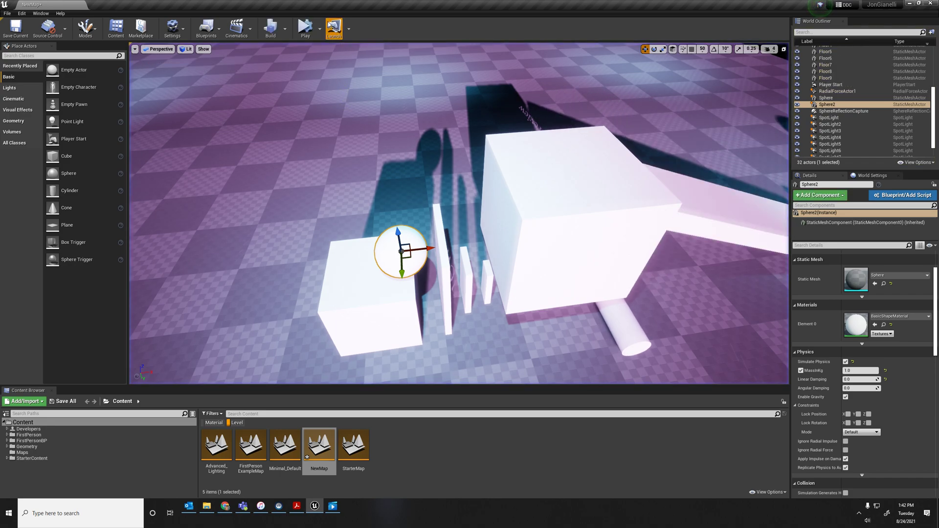
{"action": "left_click", "coordinate": [327, 27]}
{"action": "left_click", "coordinate": [561, 318]}
{"action": "left_click", "coordinate": [585, 131]}
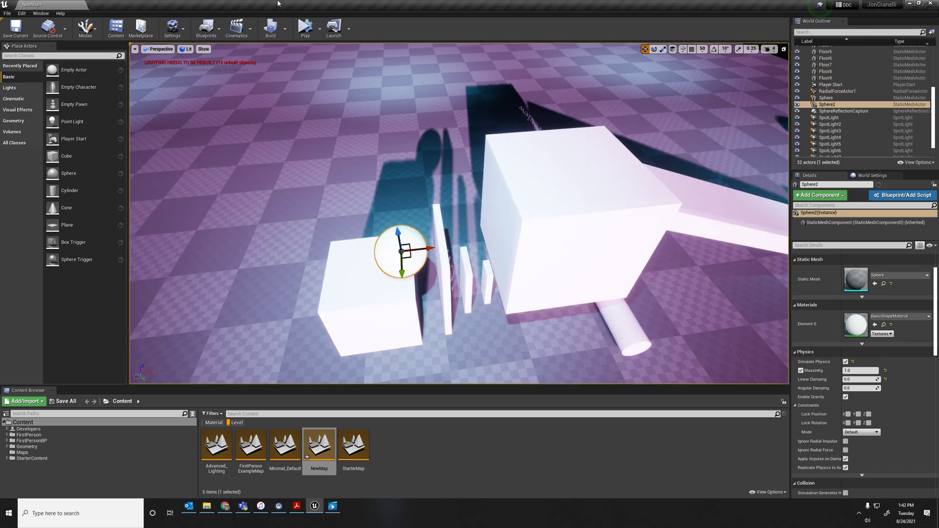
Simulate the level to test whether the dominoes push the sphere off the small cube
{"action": "left_click", "coordinate": [304, 28]}
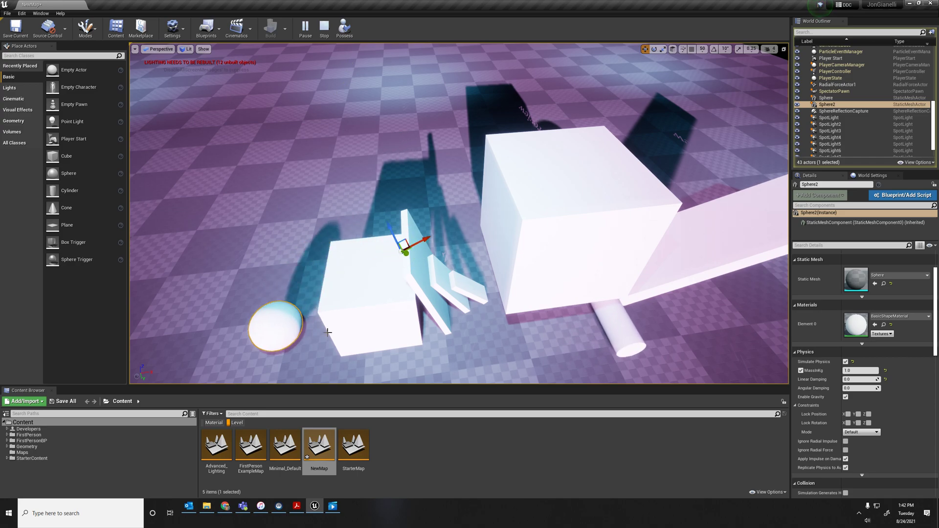
{"action": "key", "text": "Escape"}
{"action": "key", "text": "f"}
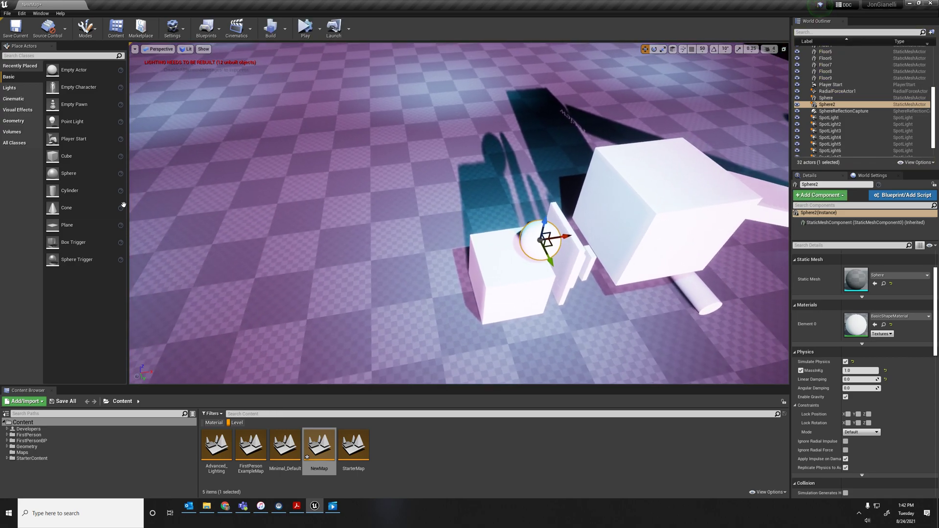
Add a cube beside the sphere's cube, scale it into a wide, flat slab, and give it the M_Metal_Gold material
{"action": "left_click_drag", "start_coordinate": [67, 164], "coordinate": [452, 362]}
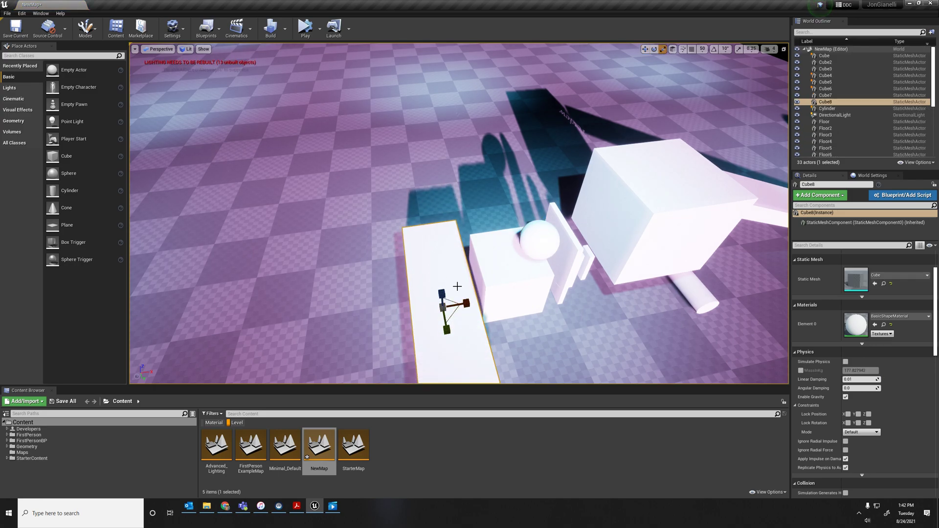
{"action": "left_click_drag", "start_coordinate": [469, 307], "coordinate": [434, 305]}
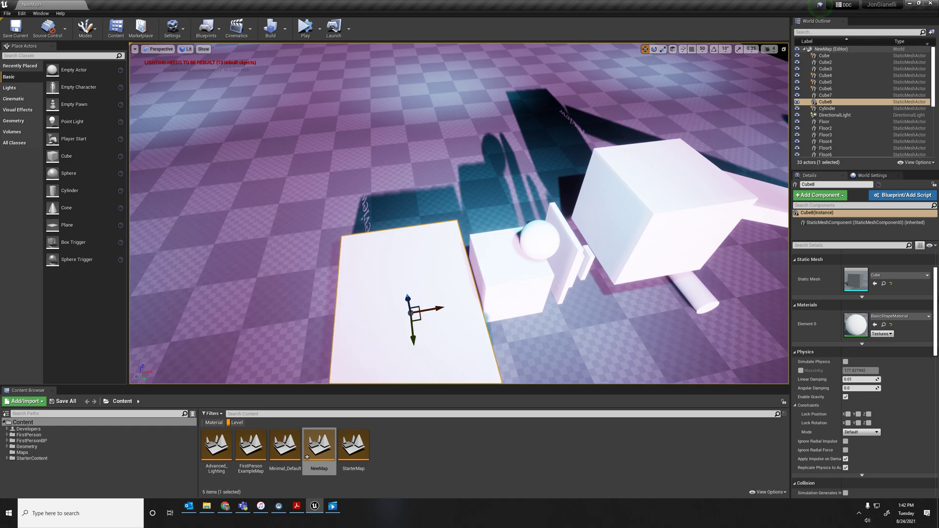
{"action": "left_click", "coordinate": [899, 274]}
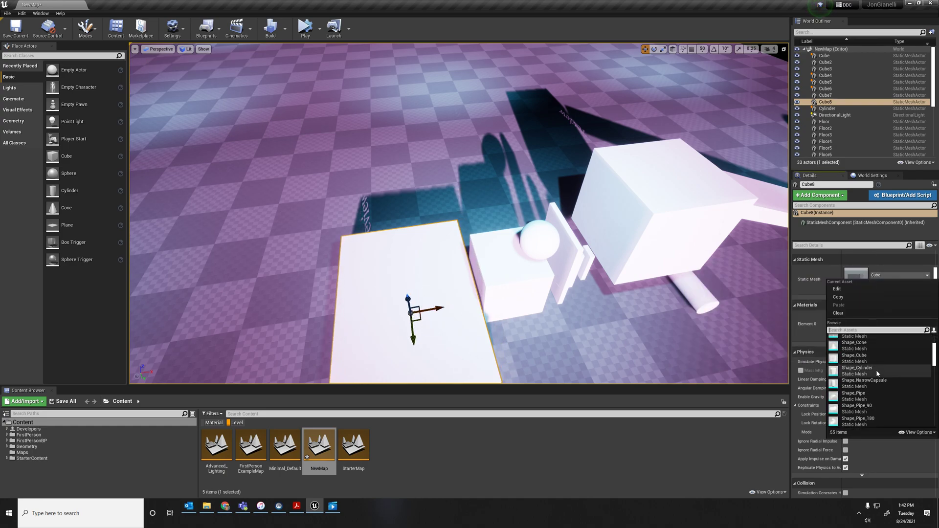
{"action": "left_click", "coordinate": [880, 275]}
{"action": "left_click", "coordinate": [882, 316]}
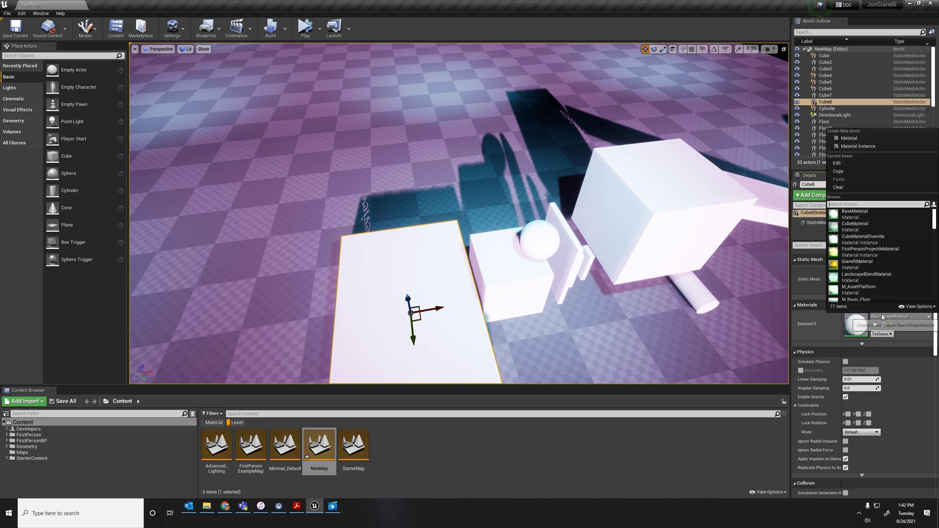
{"action": "type", "text": "metal"}
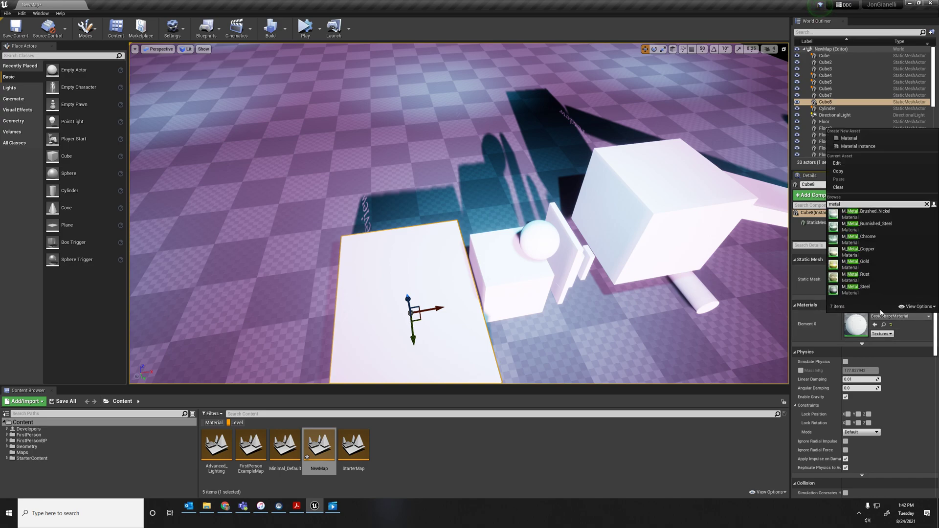
{"action": "left_click", "coordinate": [856, 264]}
Apply the M_Metal_Chrome material to the sphere resting on the small cube
{"action": "right_click_drag", "start_coordinate": [493, 314], "coordinate": [531, 180]}
{"action": "left_click", "coordinate": [521, 167]}
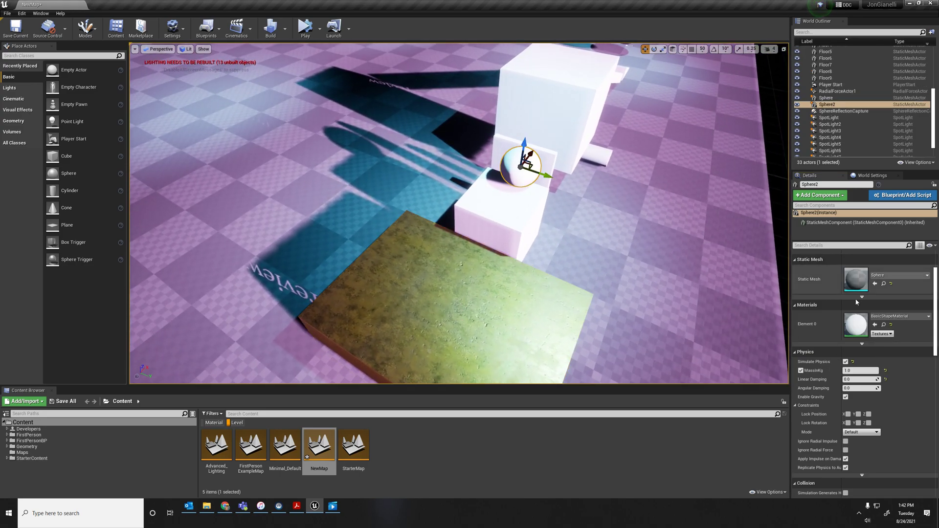
{"action": "left_click", "coordinate": [884, 317]}
{"action": "type", "text": "metal"}
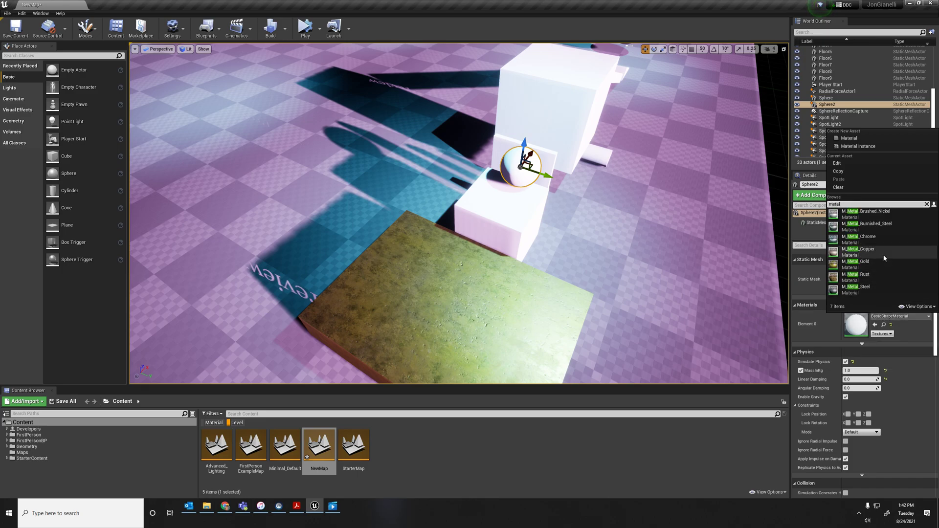
{"action": "left_click", "coordinate": [851, 238]}
Apply the M_Wood_Oak material to all cubes in the level except the gold slab
{"action": "right_click_drag", "start_coordinate": [636, 195], "coordinate": [685, 186]}
{"action": "right_click_drag", "start_coordinate": [566, 201], "coordinate": [566, 201]}
{"action": "key", "text": "d"}
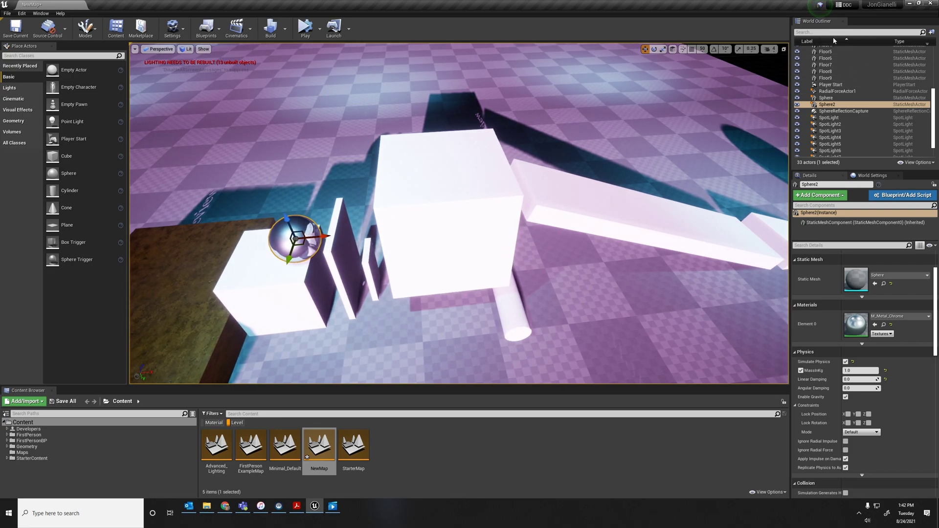
{"action": "scroll", "coordinate": [833, 93], "scroll_direction": "up", "scroll_amount": 5}
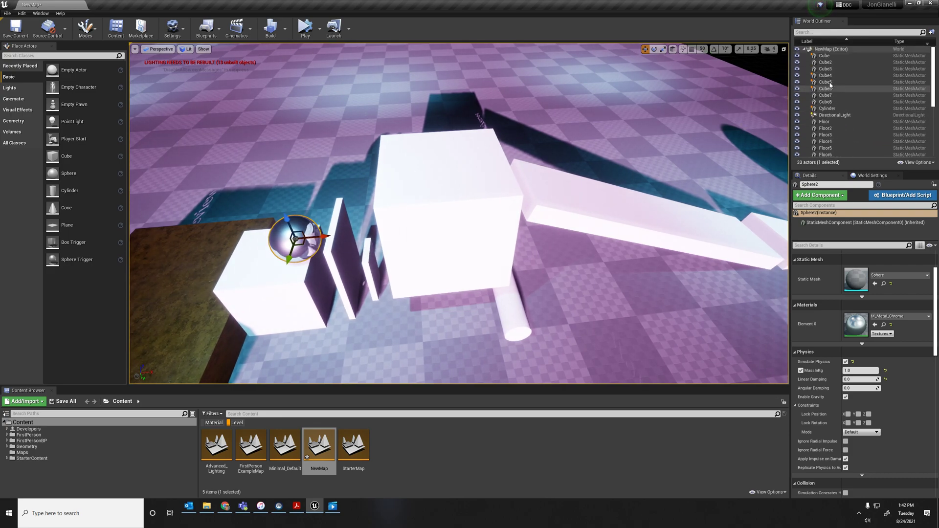
{"action": "left_click", "coordinate": [833, 56]}
{"action": "left_click", "coordinate": [831, 103], "text": "shift"}
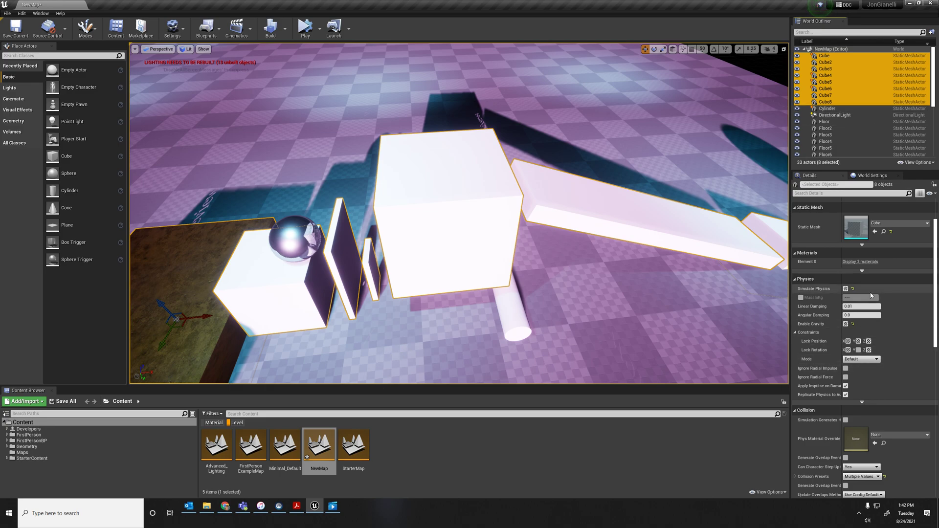
{"action": "left_click", "coordinate": [860, 270]}
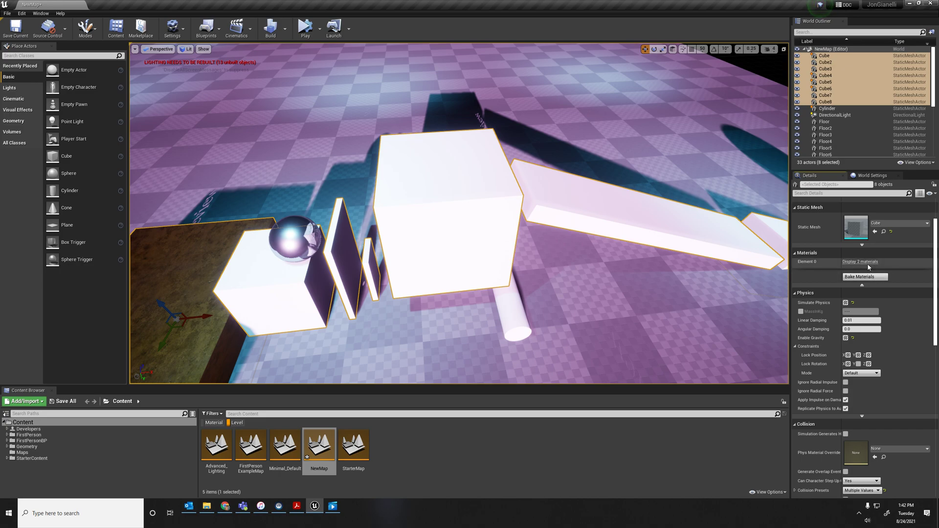
{"action": "left_click", "coordinate": [866, 263]}
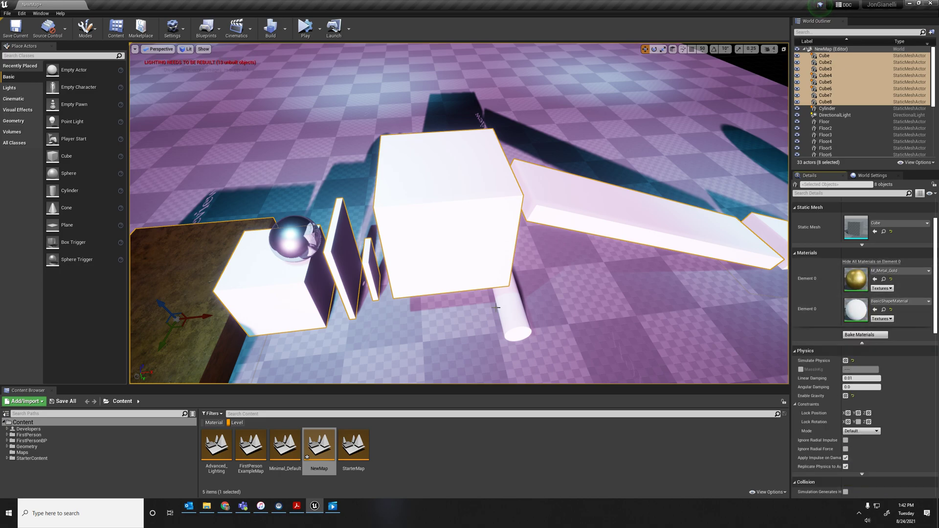
{"action": "left_click", "coordinate": [188, 286], "text": "ctrl"}
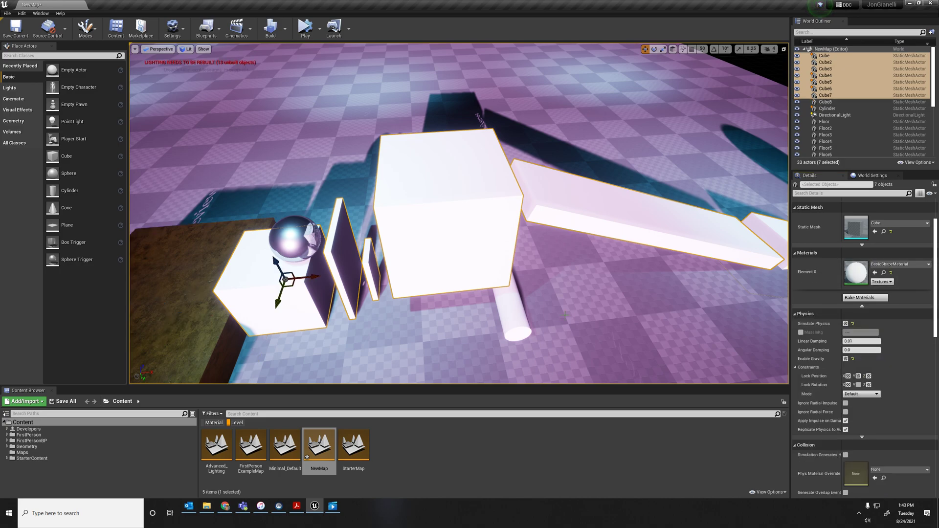
{"action": "left_click", "coordinate": [894, 264]}
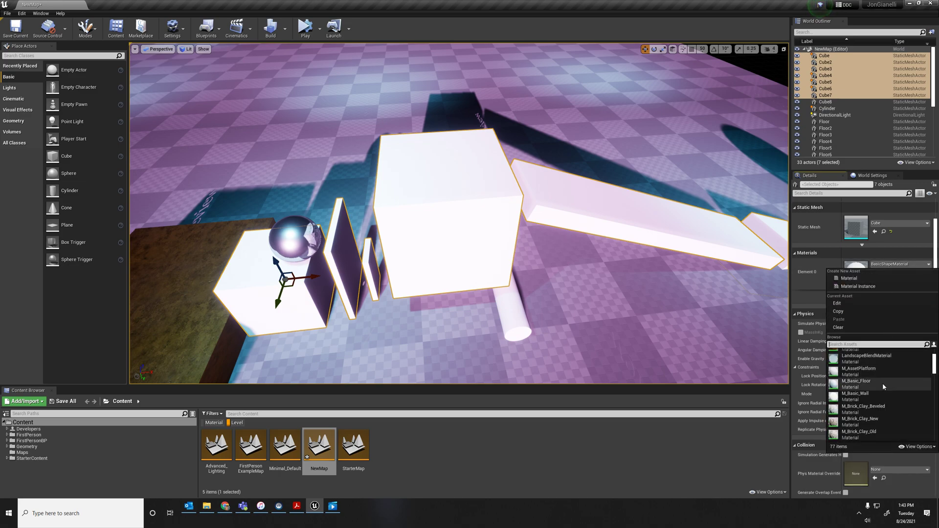
{"action": "scroll", "coordinate": [882, 382], "scroll_direction": "down", "scroll_amount": 3}
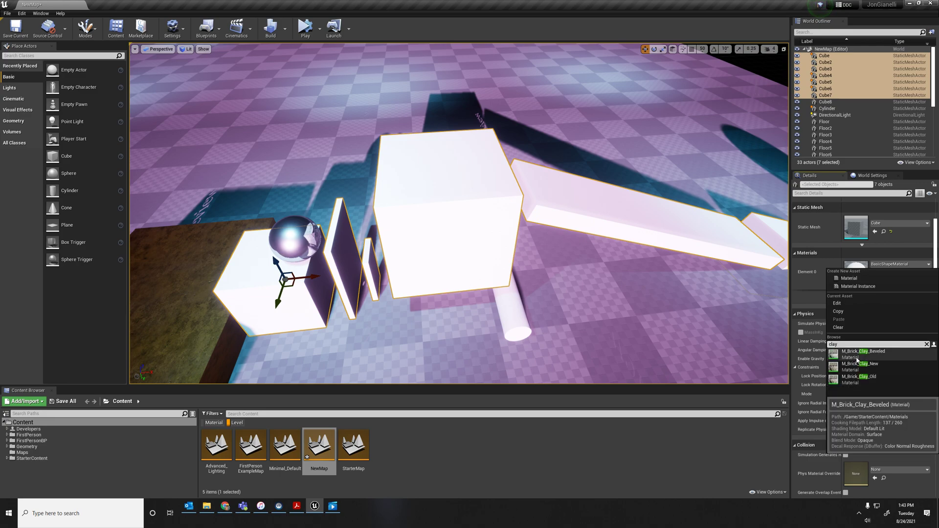
{"action": "left_click", "coordinate": [831, 345]}
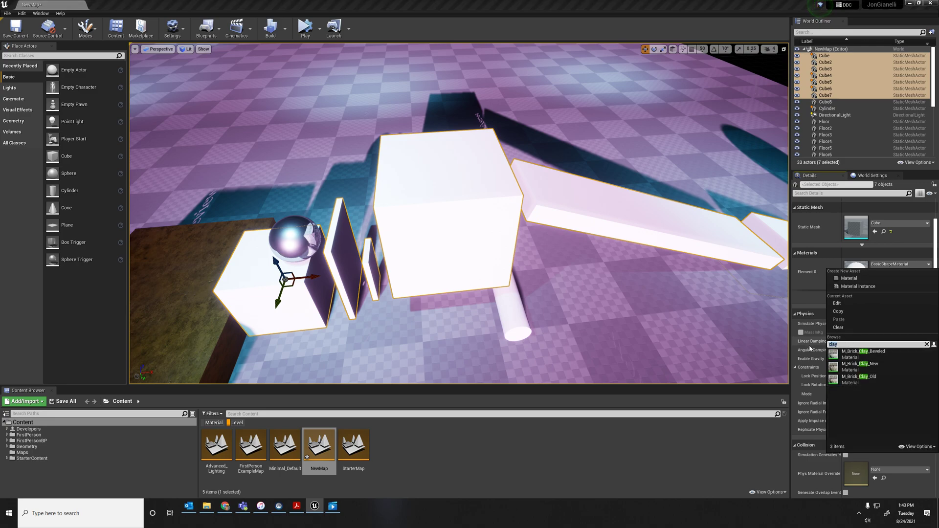
{"action": "type", "text": "wood"}
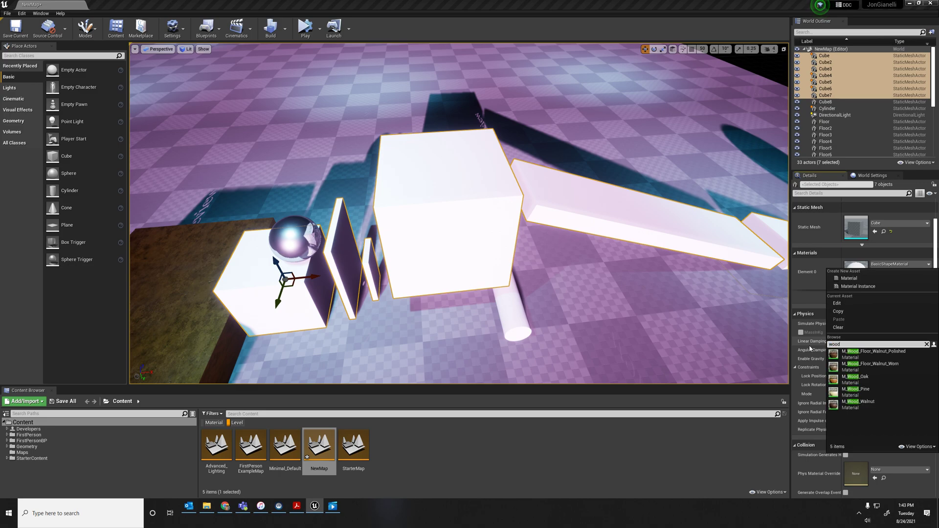
{"action": "left_click", "coordinate": [857, 377]}
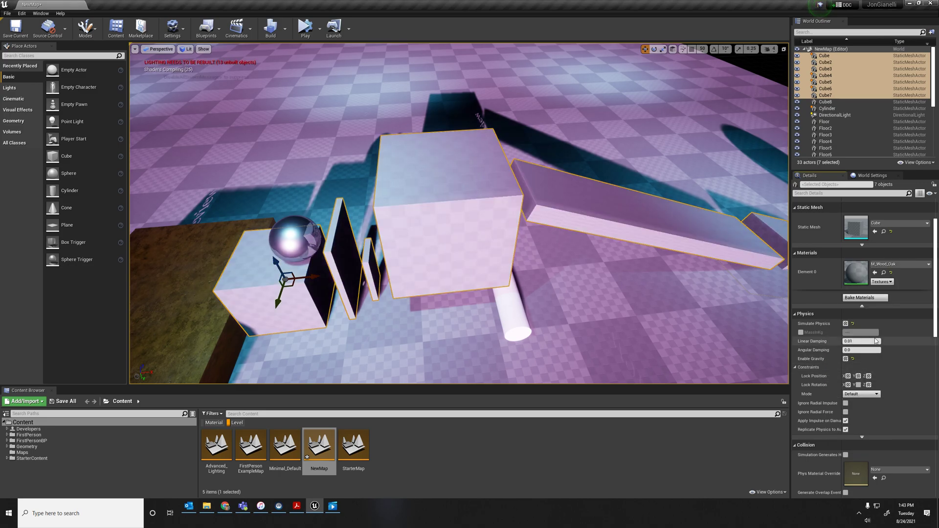
Reapply M_Metal_Gold to the slab and shift the slab slightly sideways to line it up with the sphere's cube
{"action": "right_click_drag", "start_coordinate": [552, 270], "coordinate": [771, 238]}
{"action": "left_click", "coordinate": [556, 285]}
{"action": "left_click", "coordinate": [894, 317]}
{"action": "type", "text": "gold"}
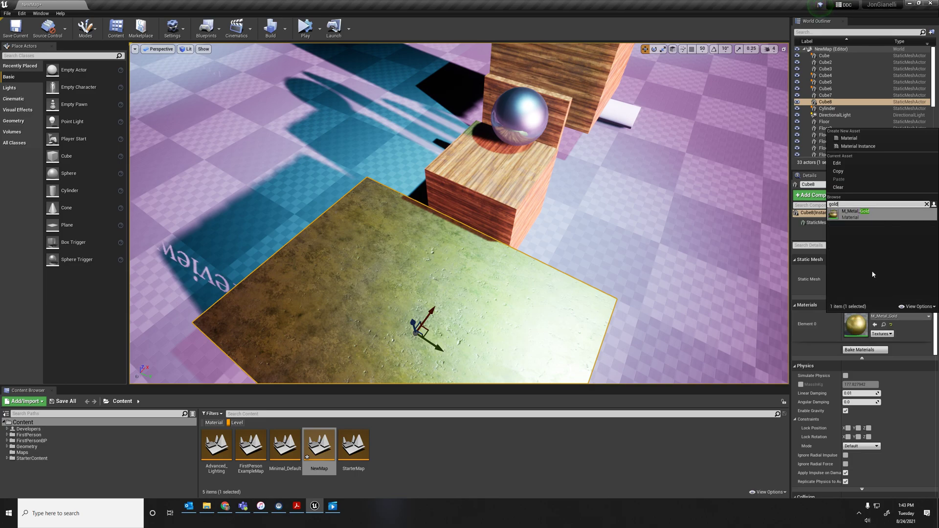
{"action": "left_click", "coordinate": [851, 216]}
{"action": "right_click_drag", "start_coordinate": [618, 229], "coordinate": [618, 228]}
{"action": "left_click_drag", "start_coordinate": [581, 273], "coordinate": [562, 271]}
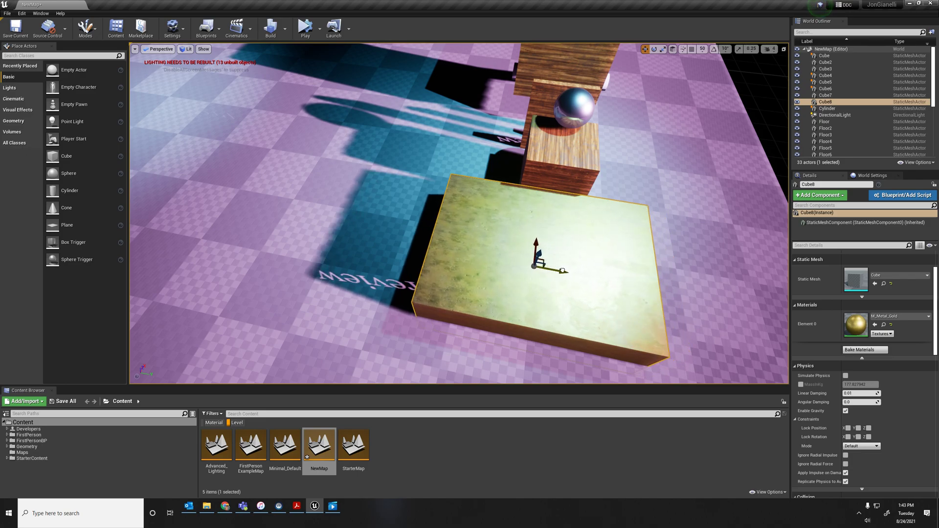
Enable Simulation Generates Hit Events on both the chrome sphere and the gold slab
{"action": "left_click", "coordinate": [574, 105]}
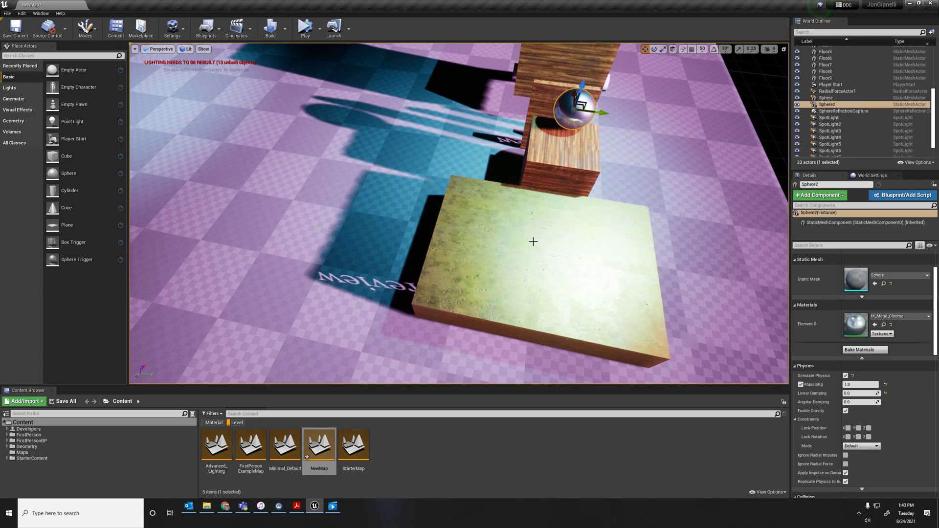
{"action": "left_click", "coordinate": [533, 241]}
{"action": "left_click", "coordinate": [587, 124]}
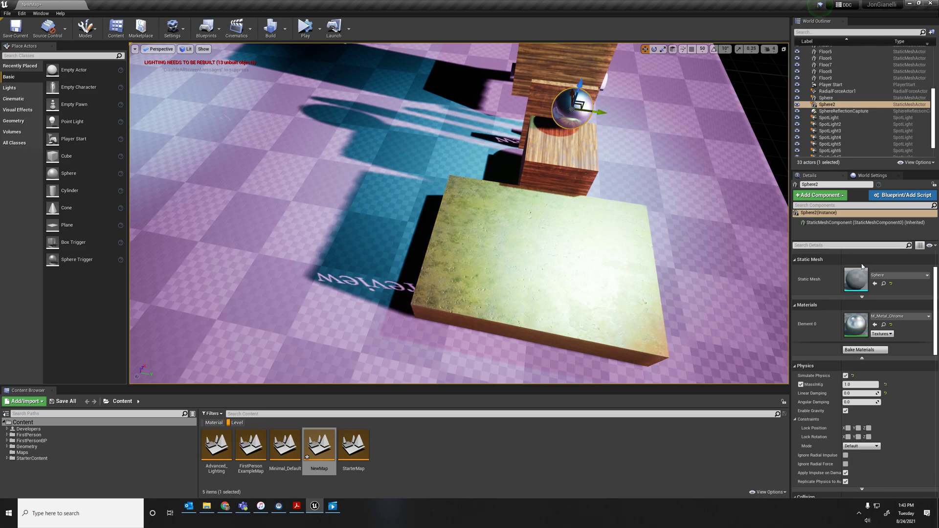
{"action": "scroll", "coordinate": [820, 355], "scroll_direction": "down", "scroll_amount": 5}
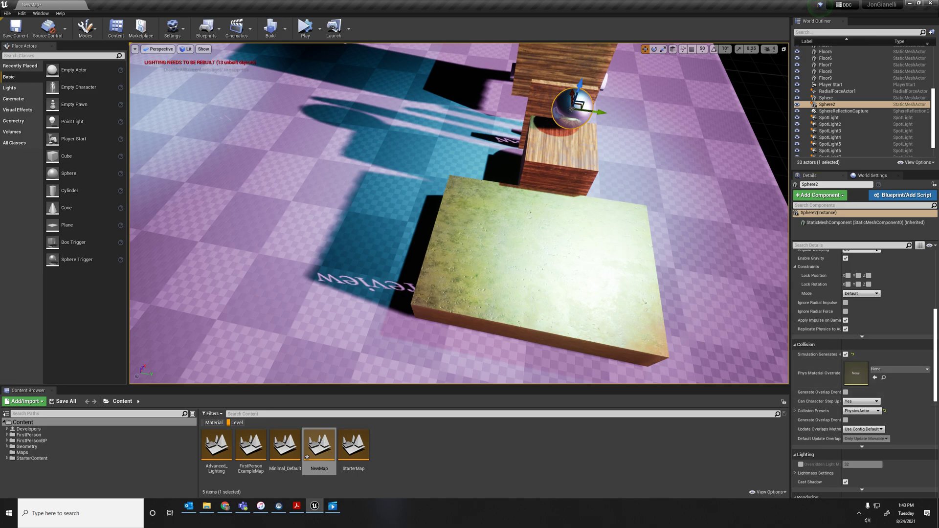
{"action": "key", "text": "ctrl+z"}
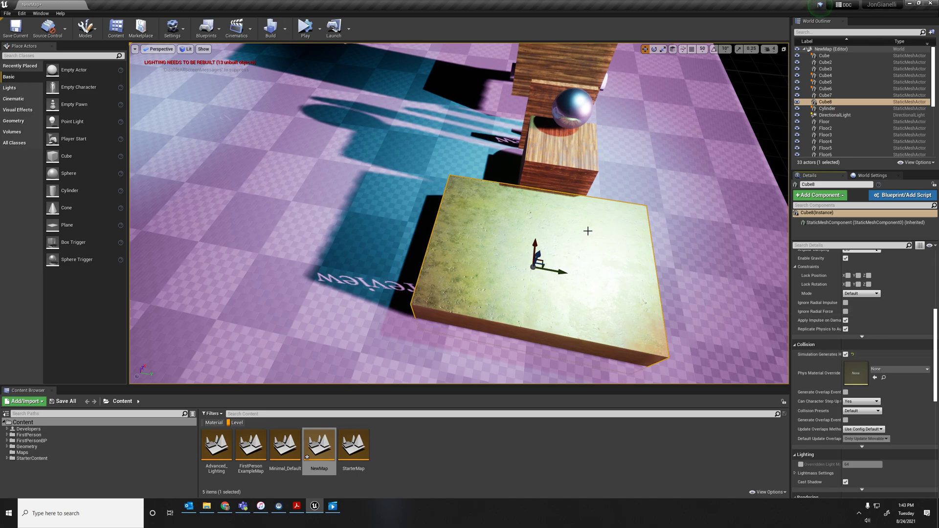
Simulate the level and watch the chain reaction from farther back to check that the chrome sphere lands on the gold slab
{"action": "key", "text": "d"}
{"action": "right_click_drag", "start_coordinate": [668, 208], "coordinate": [535, 217]}
{"action": "left_click", "coordinate": [308, 32]}
{"action": "right_click_drag", "start_coordinate": [420, 166], "coordinate": [393, 138]}
{"action": "key", "text": "s"}
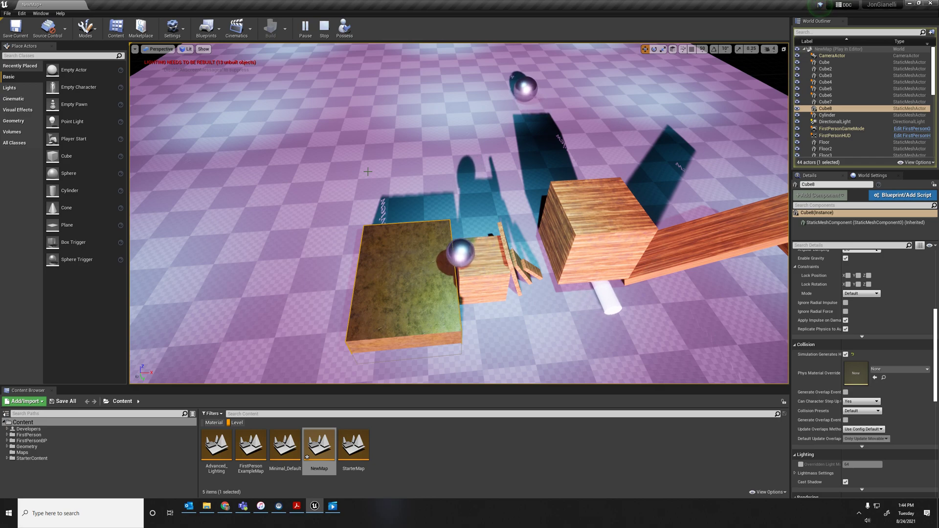
{"action": "key", "text": "Escape"}
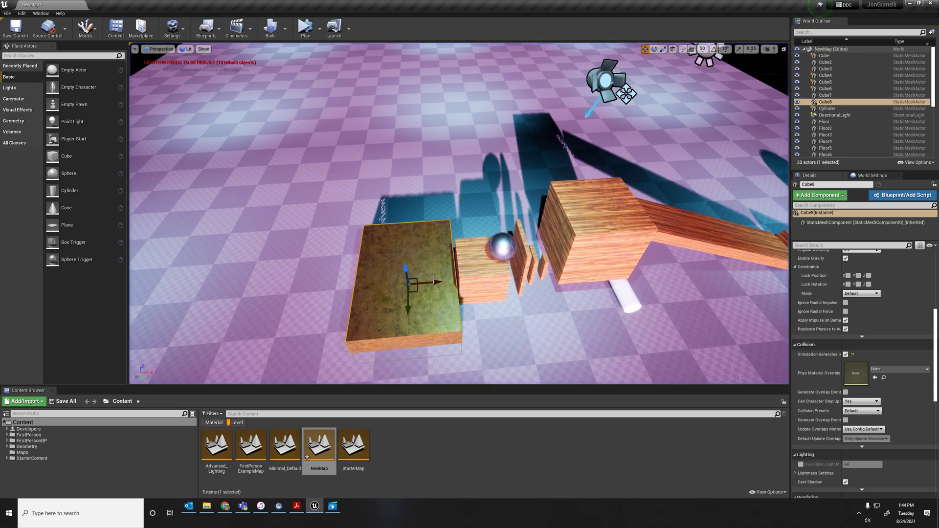
Add an OnActorHit event for the gold slab in the Level Blueprint and move the blueprint window off the viewport
{"action": "right_click", "coordinate": [826, 105]}
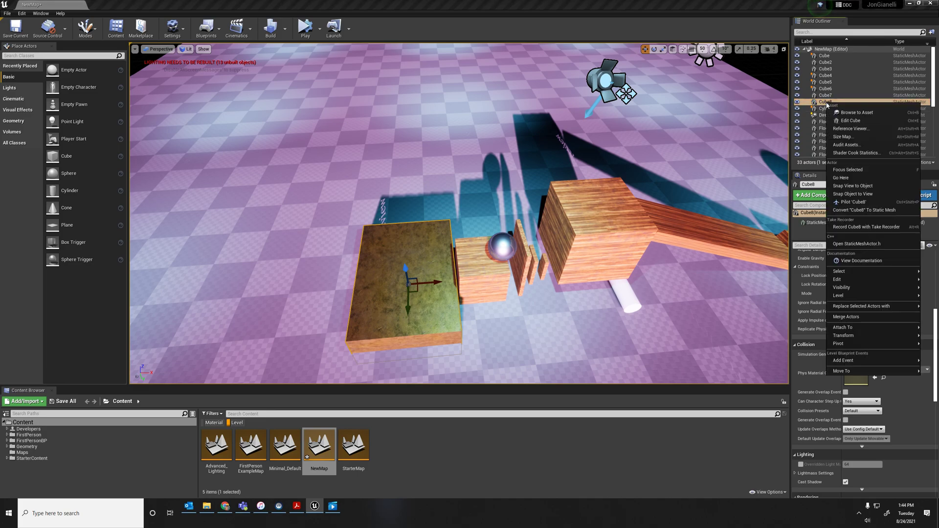
{"action": "mouse_move", "coordinate": [852, 362]}
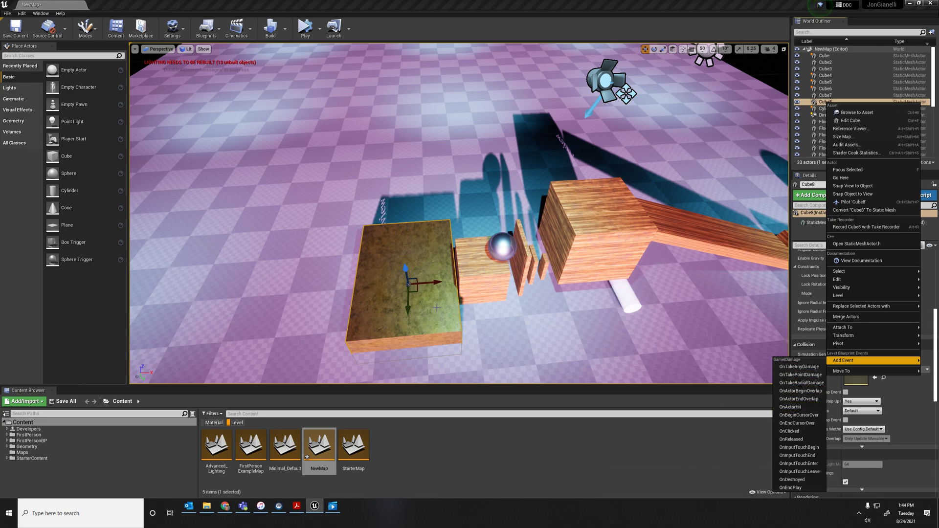
{"action": "left_click", "coordinate": [801, 407]}
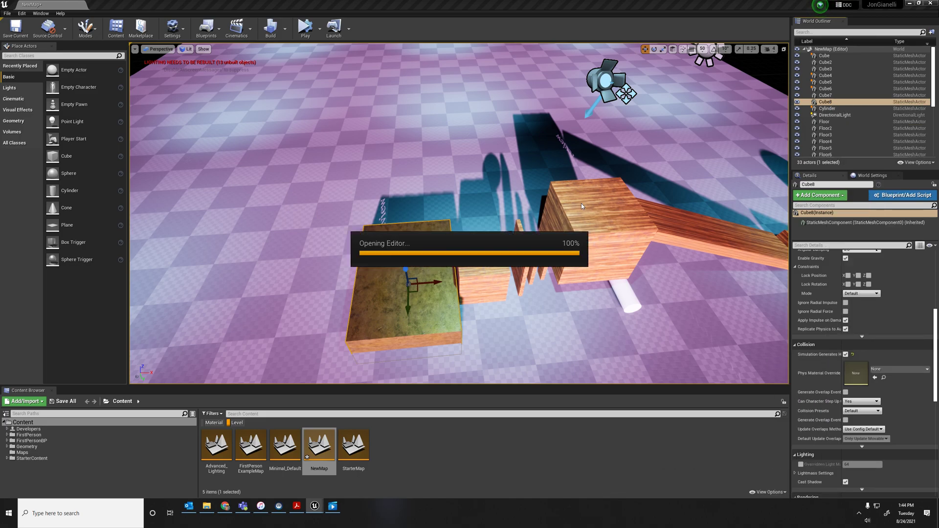
{"action": "left_click_drag", "start_coordinate": [446, 170], "coordinate": [0, 88]}
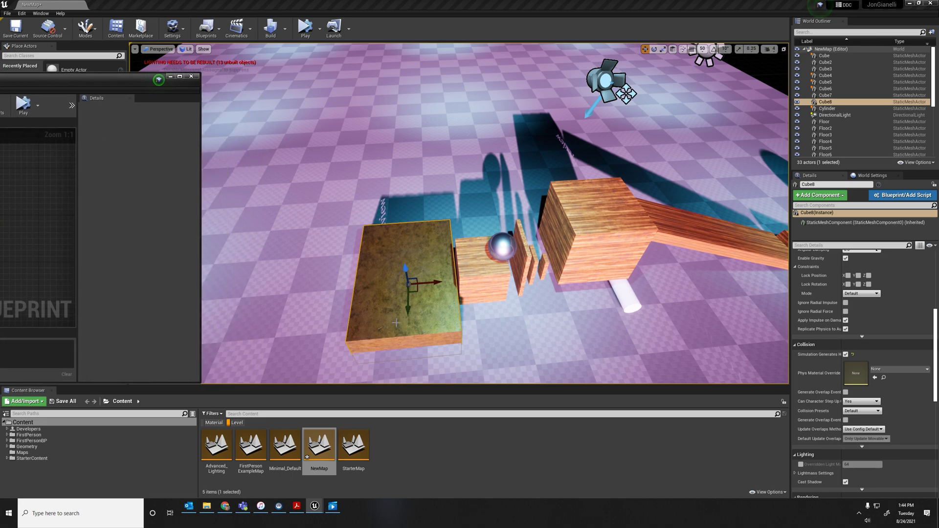
Search the content for "explos", place P_Explosion on the gold slab, and turn off its Auto Activate option
{"action": "left_click", "coordinate": [239, 423]}
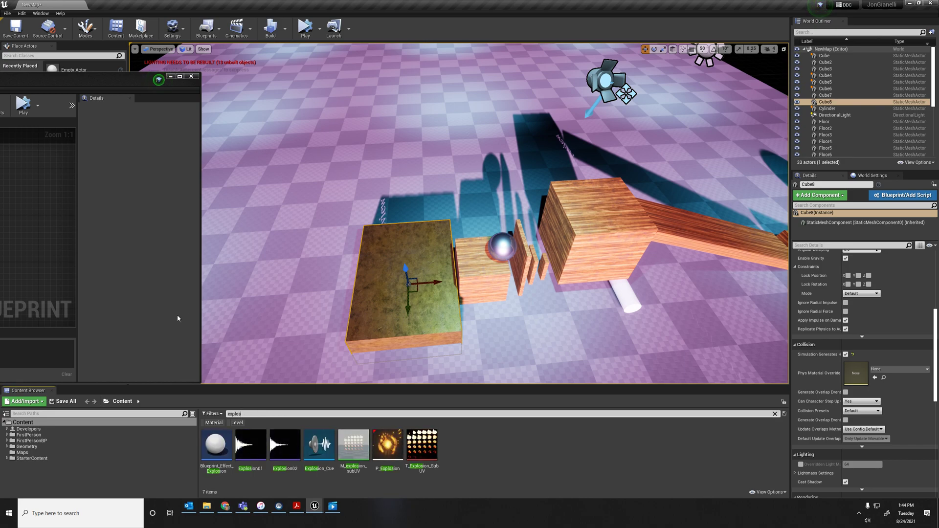
{"action": "left_click_drag", "start_coordinate": [387, 444], "coordinate": [408, 272]}
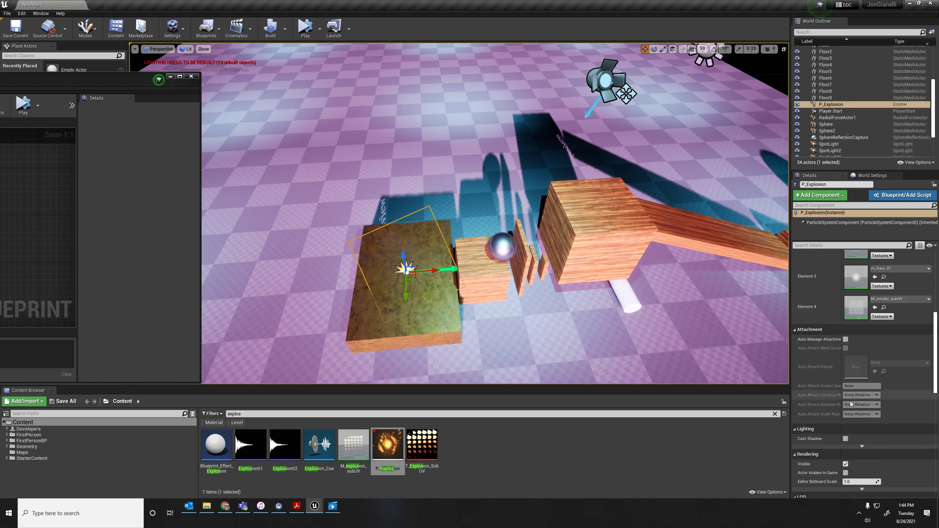
{"action": "scroll", "coordinate": [830, 419], "scroll_direction": "down", "scroll_amount": 3}
{"action": "scroll", "coordinate": [831, 419], "scroll_direction": "down", "scroll_amount": 6}
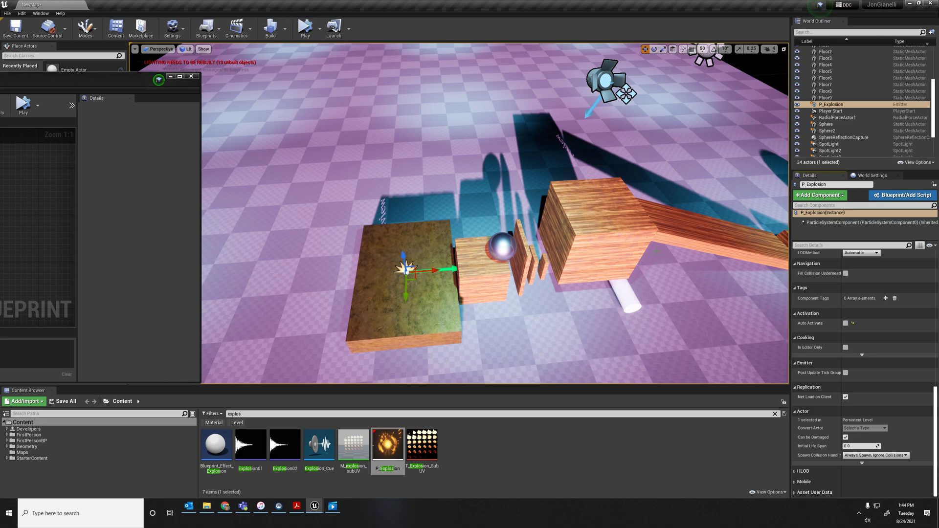
Add a reference to P_Explosion to the Level Blueprint's Event Graph and position it below the OnActorHit event
{"action": "left_click", "coordinate": [829, 105]}
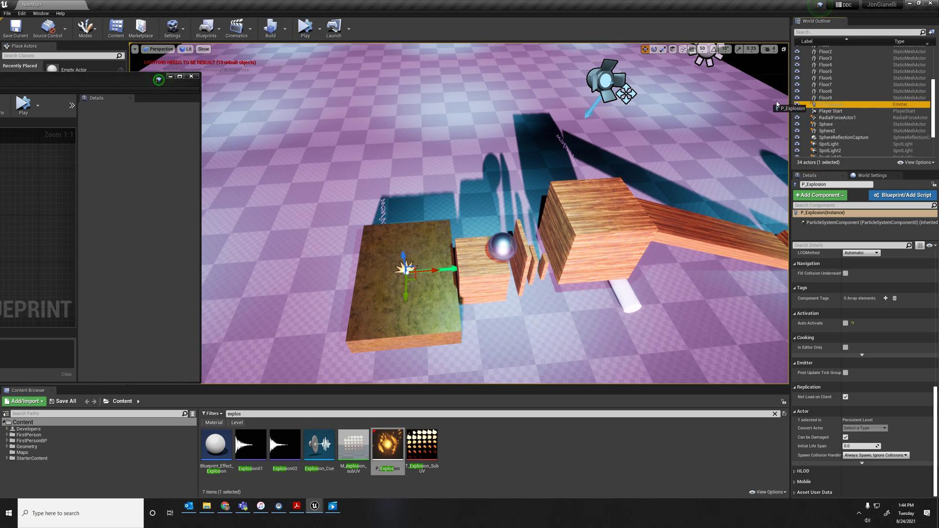
{"action": "left_click_drag", "start_coordinate": [34, 232], "coordinate": [1, 258]}
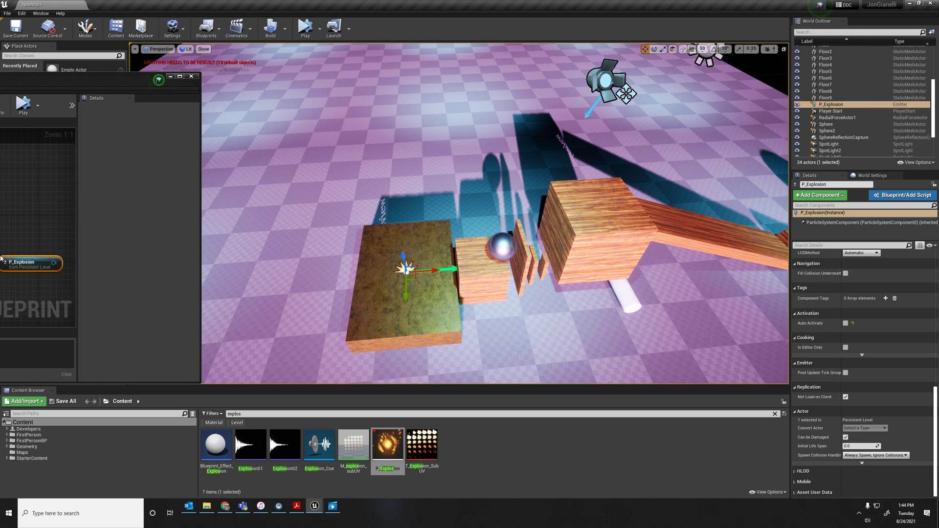
{"action": "left_click_drag", "start_coordinate": [54, 91], "coordinate": [171, 91]}
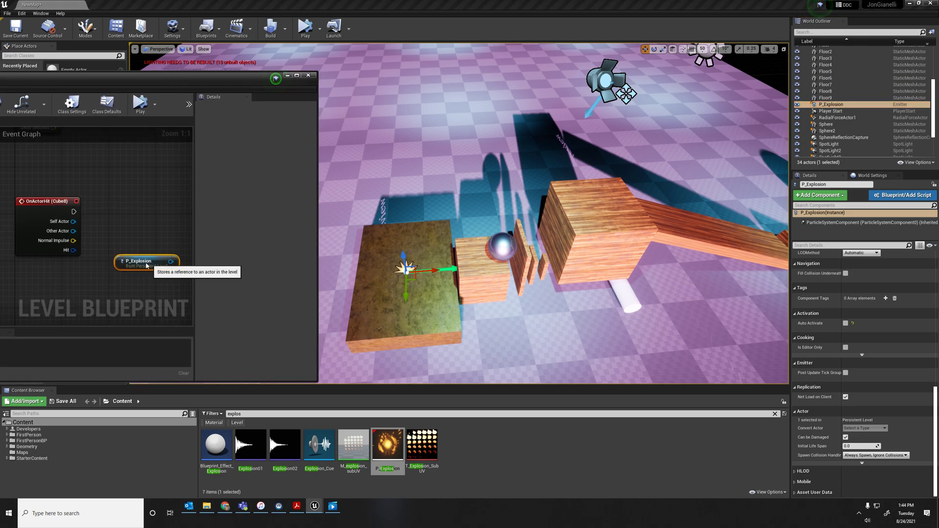
{"action": "left_click_drag", "start_coordinate": [149, 265], "coordinate": [91, 278]}
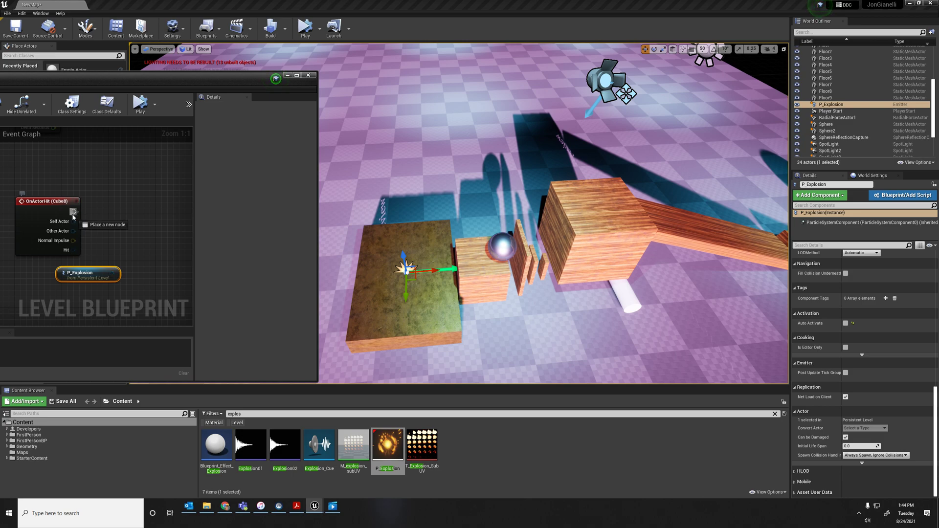
Add an Activate (ParticleSystemComponent) node from the P_Explosion reference, connect OnActorHit's execution output to it, and compile the blueprint
{"action": "left_click_drag", "start_coordinate": [135, 210], "coordinate": [135, 211]}
{"action": "left_click_drag", "start_coordinate": [115, 274], "coordinate": [125, 272]}
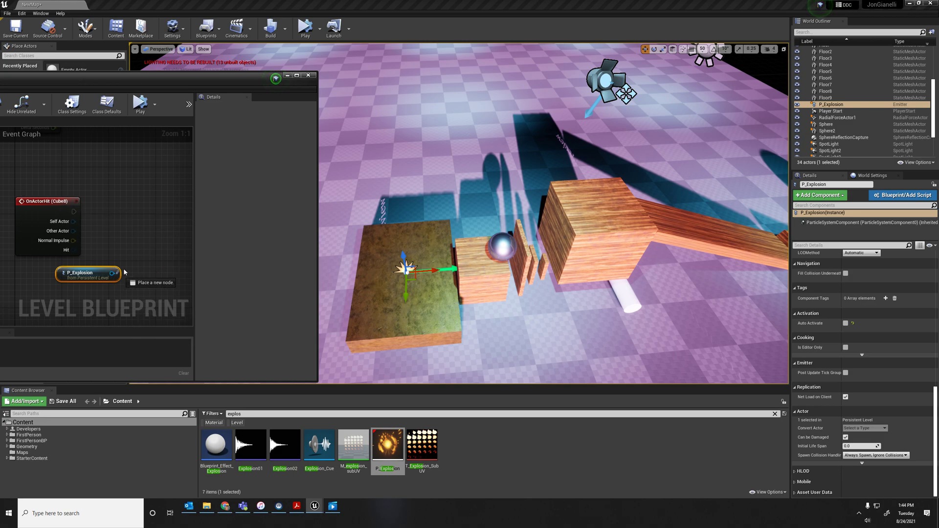
{"action": "left_click_drag", "start_coordinate": [142, 217], "coordinate": [142, 217]}
{"action": "type", "text": "activ"}
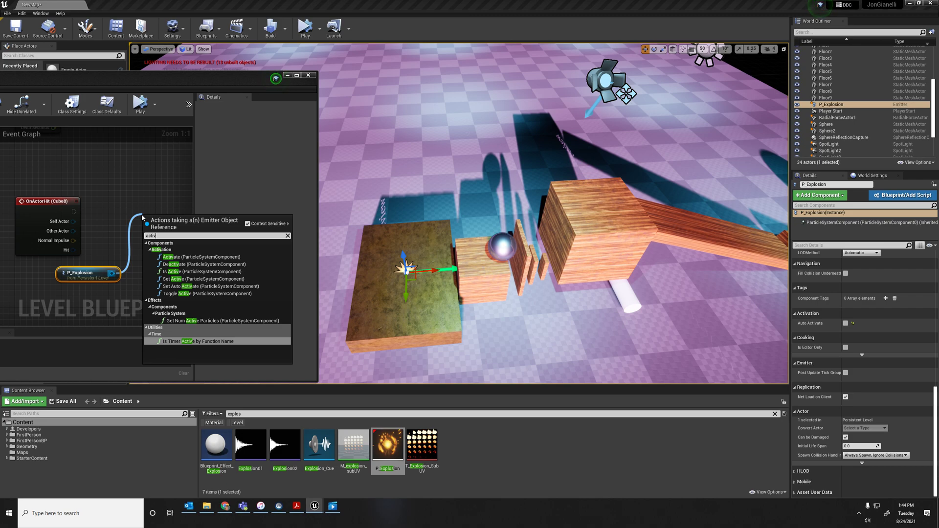
{"action": "type", "text": "a"}
{"action": "left_click", "coordinate": [167, 258]}
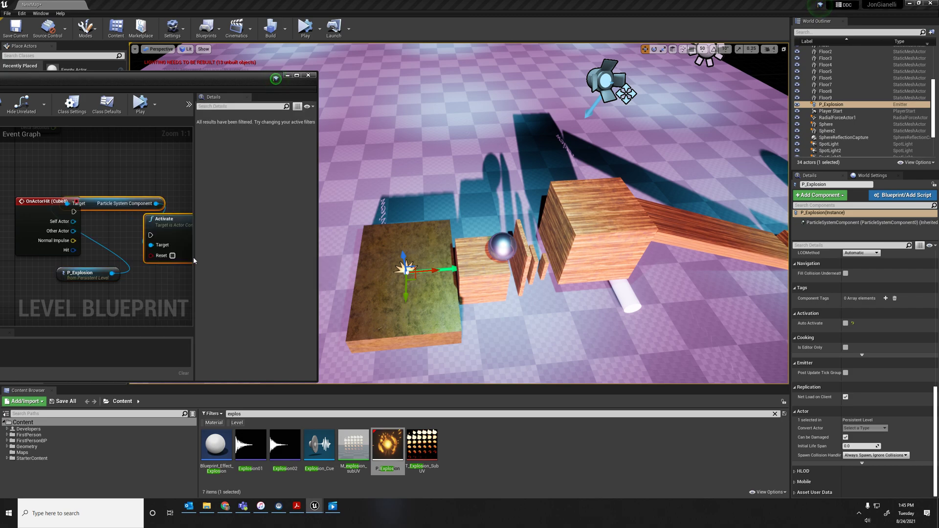
{"action": "left_click_drag", "start_coordinate": [156, 200], "coordinate": [71, 221]}
{"action": "key", "text": "F7"}
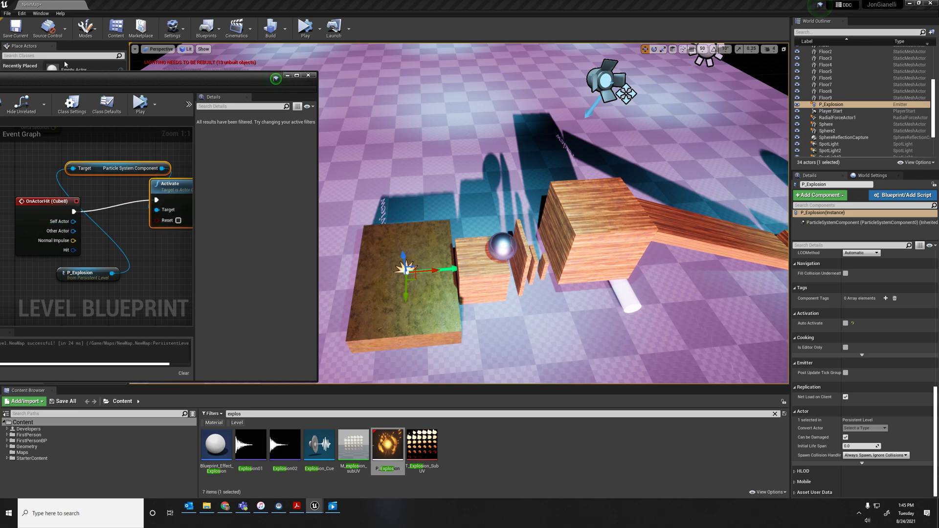
Simulate the level with the blueprint window moved aside, check the node graph while it runs, and stop the simulation
{"action": "left_click_drag", "start_coordinate": [84, 84], "coordinate": [0, 96]}
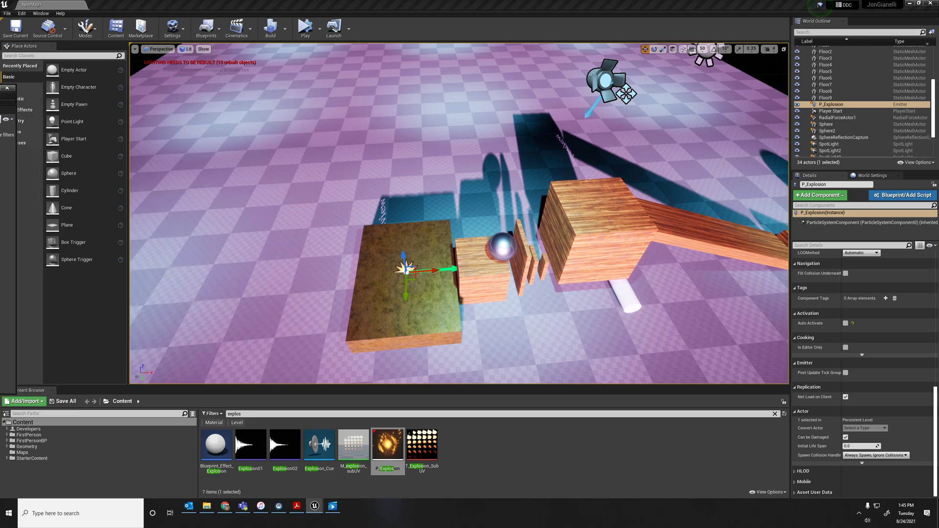
{"action": "key", "text": "alt+p"}
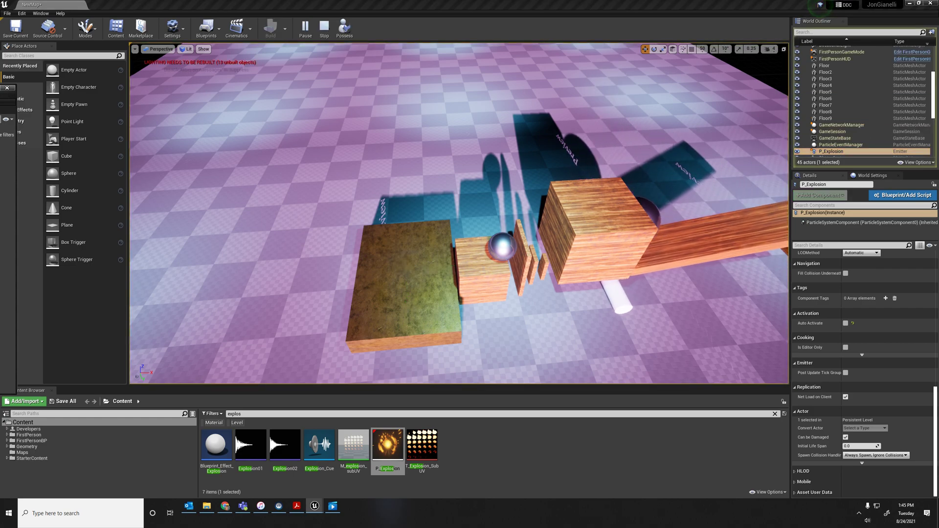
{"action": "left_click_drag", "start_coordinate": [0, 97], "coordinate": [22, 133]}
{"action": "left_click_drag", "start_coordinate": [56, 133], "coordinate": [317, 104]}
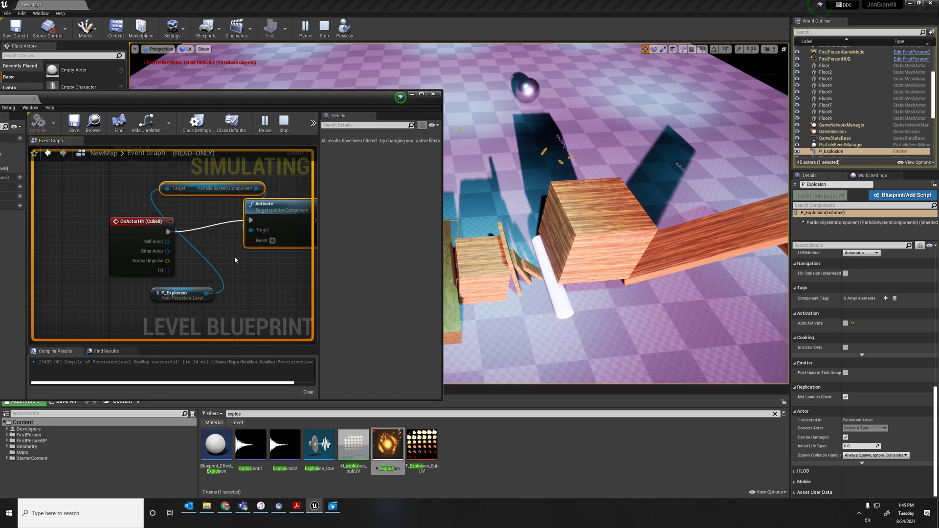
{"action": "left_click", "coordinate": [285, 123]}
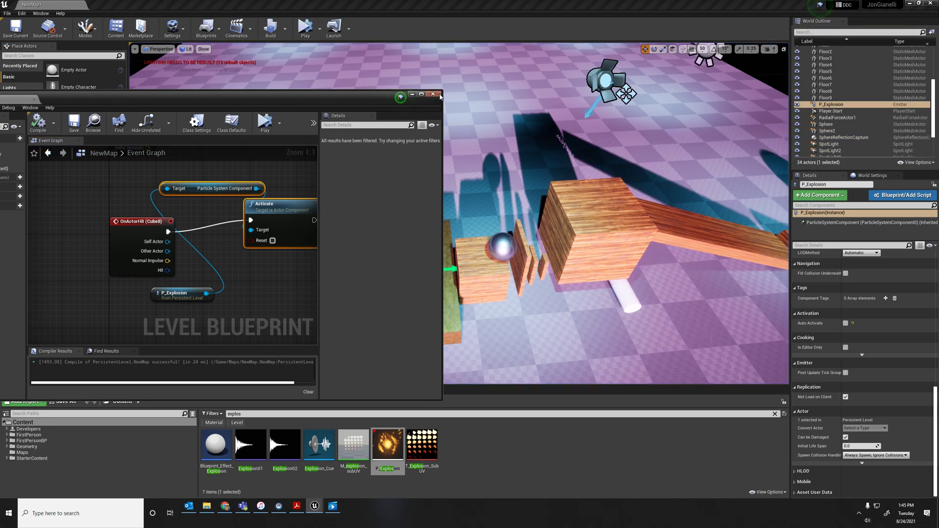
Close the Level Blueprint and simulate the level again, watching the chain reaction from a lower viewing angle
{"action": "left_click", "coordinate": [433, 94]}
{"action": "left_click", "coordinate": [305, 26]}
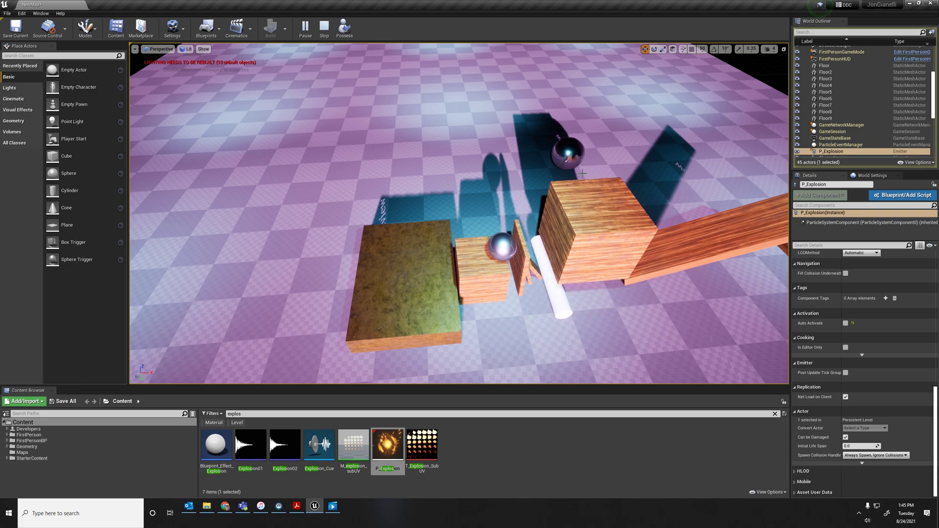
{"action": "right_click_drag", "start_coordinate": [515, 269], "coordinate": [473, 203]}
{"action": "key", "text": "Escape"}
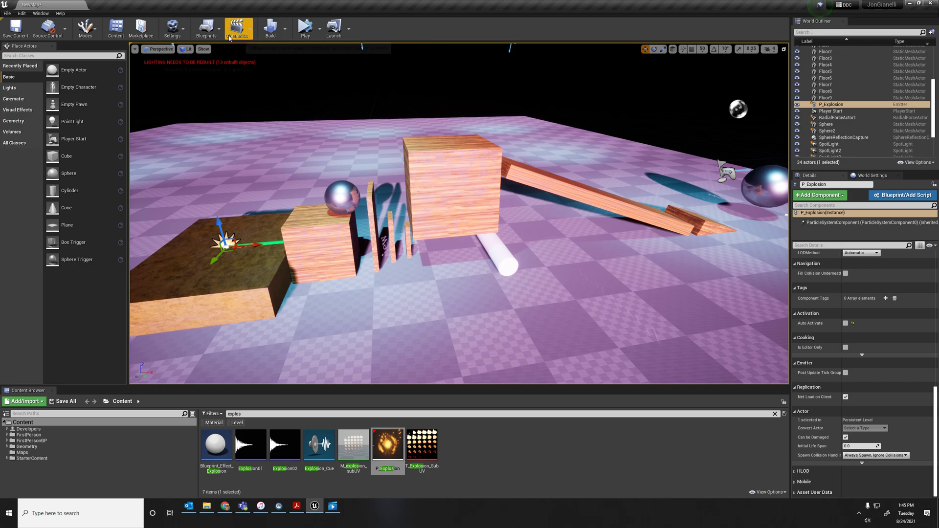
Reopen the Level Blueprint beside the viewport, select the gold slab, and review the events that can be added for it
{"action": "left_click", "coordinate": [206, 27]}
{"action": "left_click", "coordinate": [213, 83]}
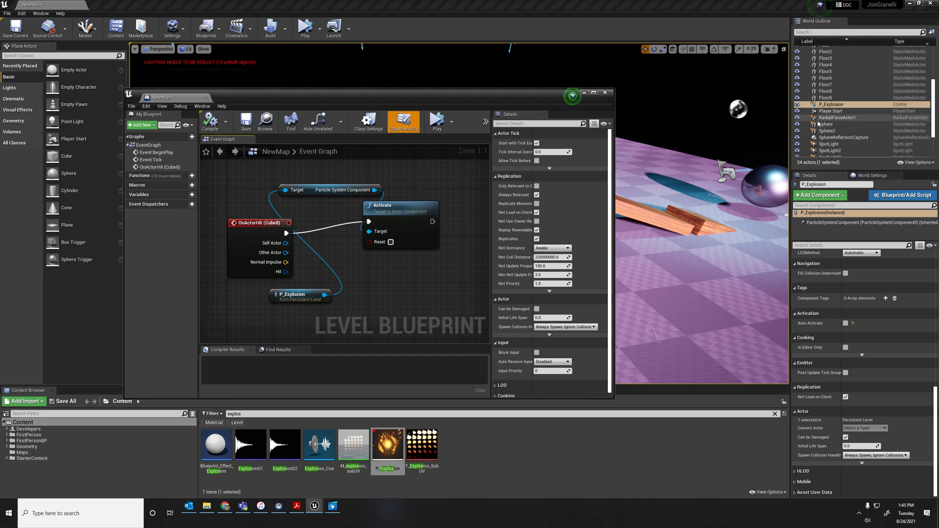
{"action": "left_click_drag", "start_coordinate": [473, 94], "coordinate": [679, 80]}
{"action": "left_click", "coordinate": [246, 277]}
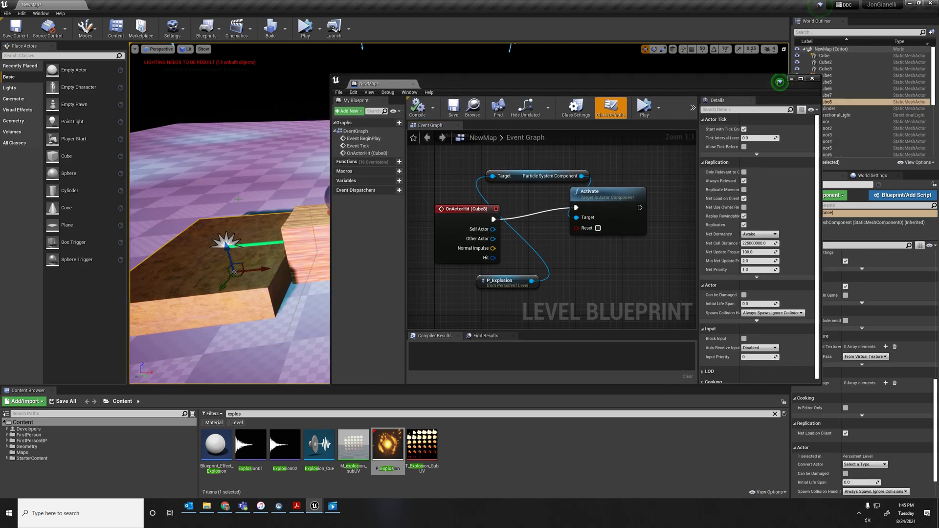
{"action": "left_click_drag", "start_coordinate": [720, 86], "coordinate": [646, 80]}
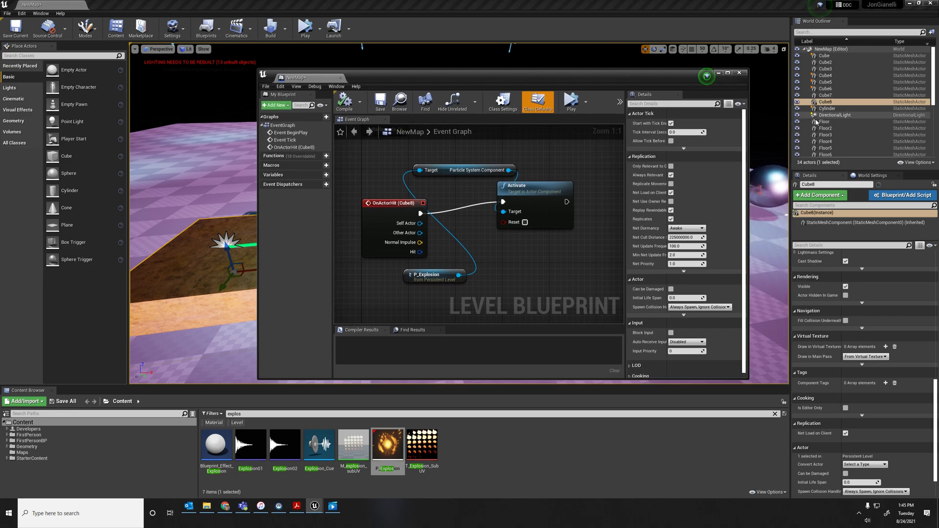
{"action": "right_click", "coordinate": [826, 103]}
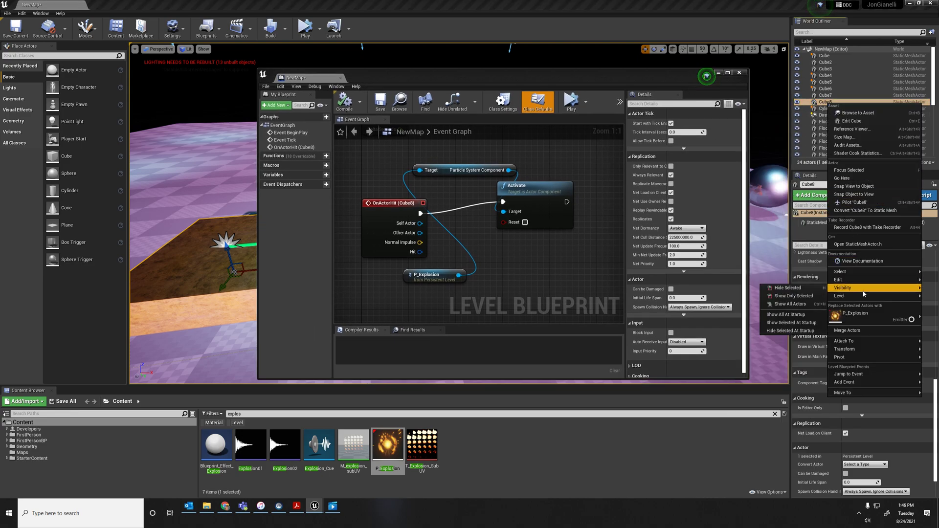
{"action": "mouse_move", "coordinate": [860, 387]}
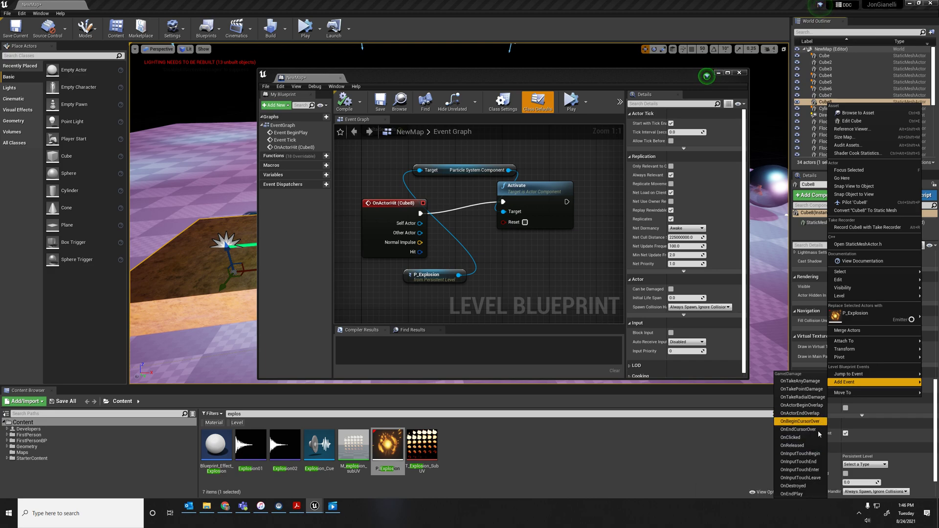
{"action": "left_click", "coordinate": [517, 277]}
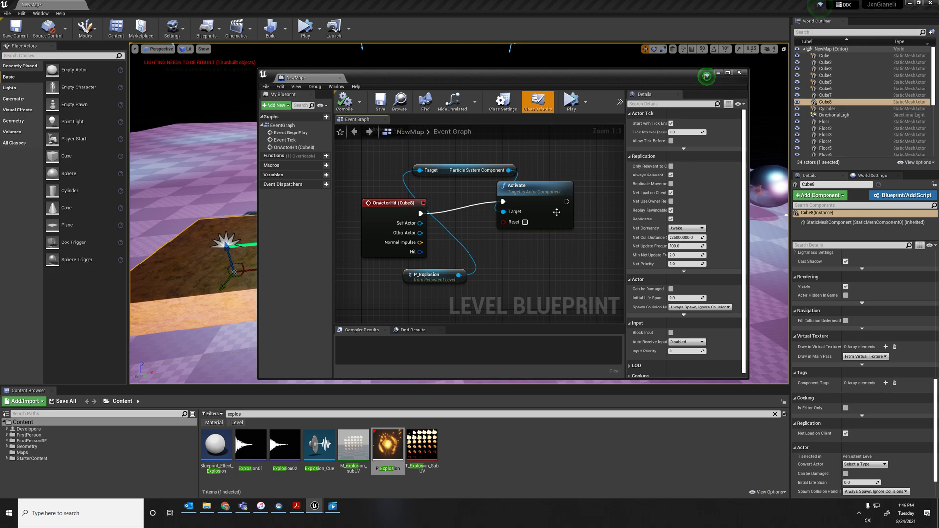
Filter the World Outliner by "ex" and select P_Explosion
{"action": "left_click", "coordinate": [832, 32]}
{"action": "type", "text": "ex"}
{"action": "left_click", "coordinate": [832, 55]}
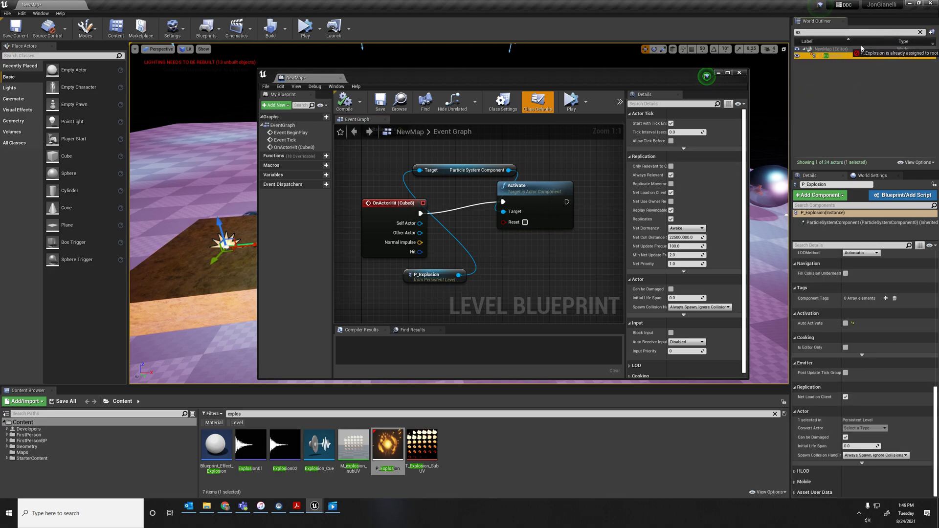
{"action": "left_click_drag", "start_coordinate": [459, 275], "coordinate": [465, 272]}
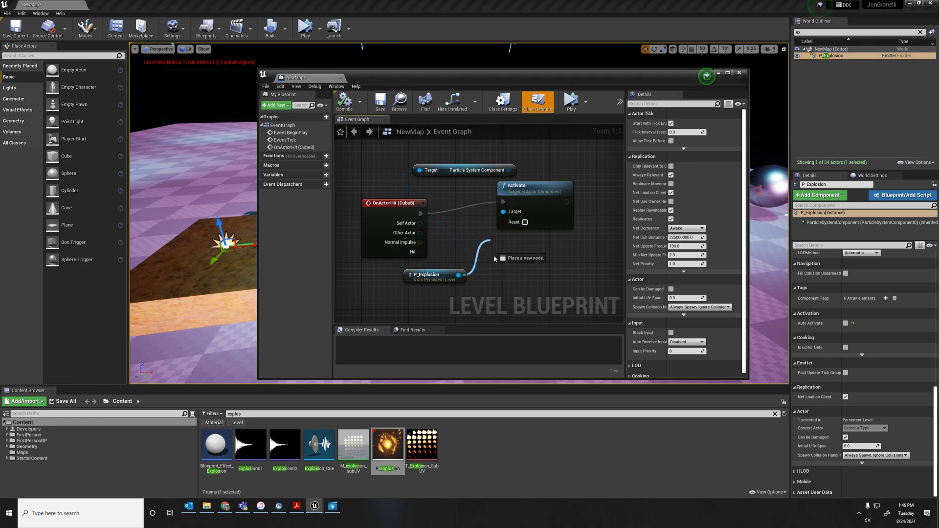
{"action": "left_click_drag", "start_coordinate": [494, 259], "coordinate": [506, 262]}
{"action": "type", "text": "activate"}
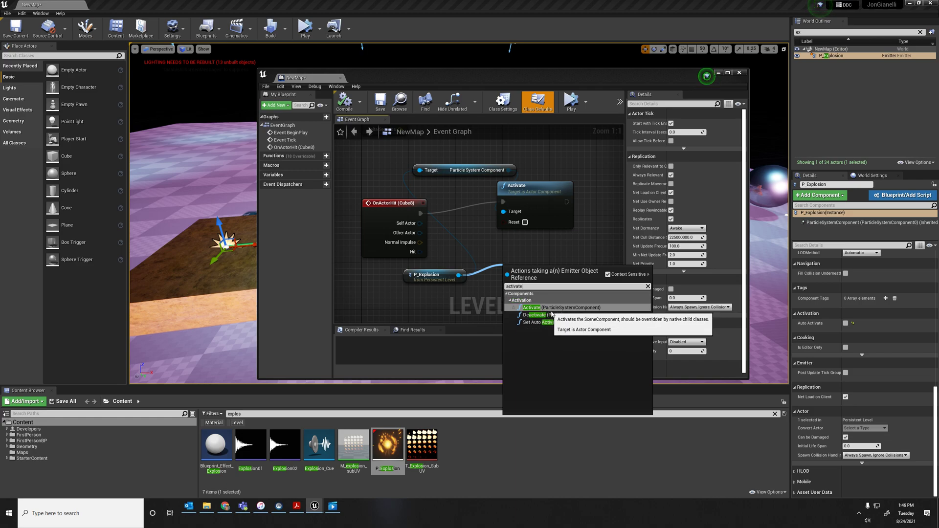
{"action": "left_click", "coordinate": [555, 252]}
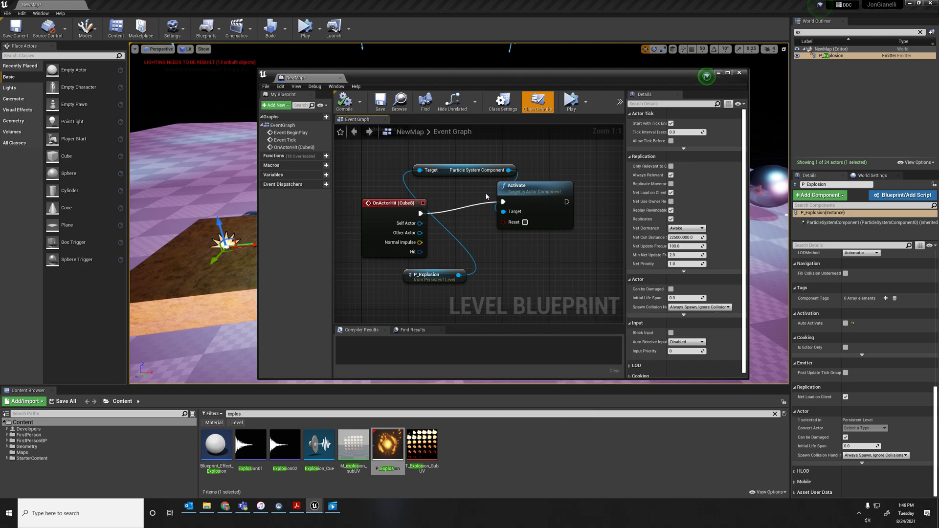
Space the OnActorHit and Activate nodes farther apart, line them up in the Event Graph, and close the Level Blueprint
{"action": "left_click_drag", "start_coordinate": [391, 203], "coordinate": [365, 191]}
{"action": "left_click_drag", "start_coordinate": [538, 182], "coordinate": [571, 195]}
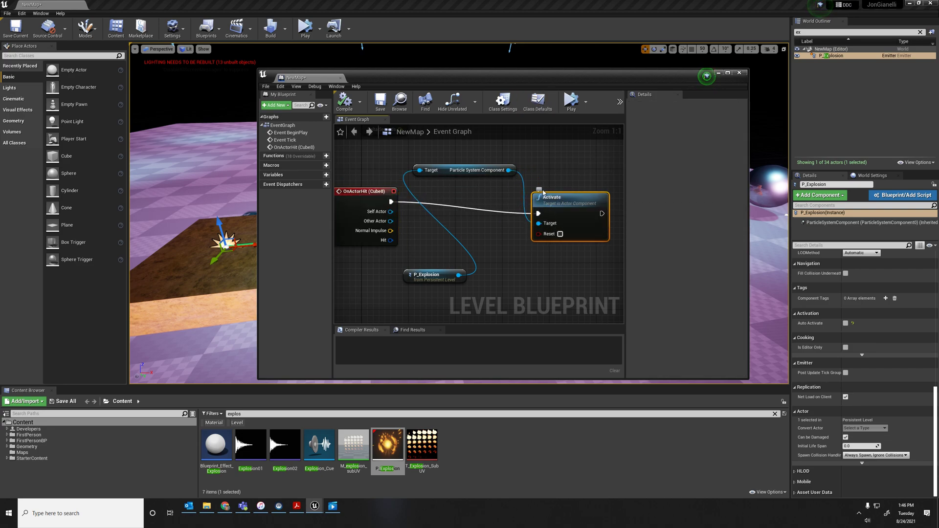
{"action": "left_click_drag", "start_coordinate": [367, 214], "coordinate": [373, 226]}
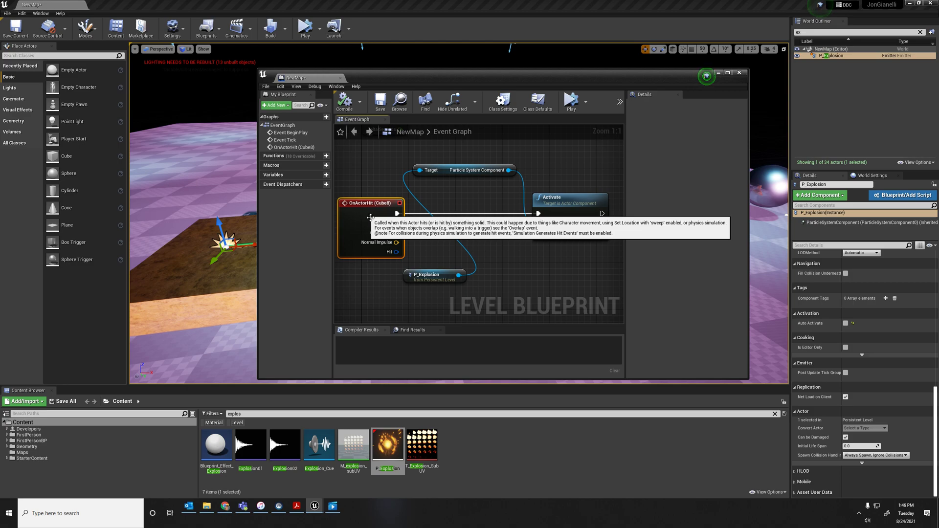
{"action": "left_click", "coordinate": [739, 72]}
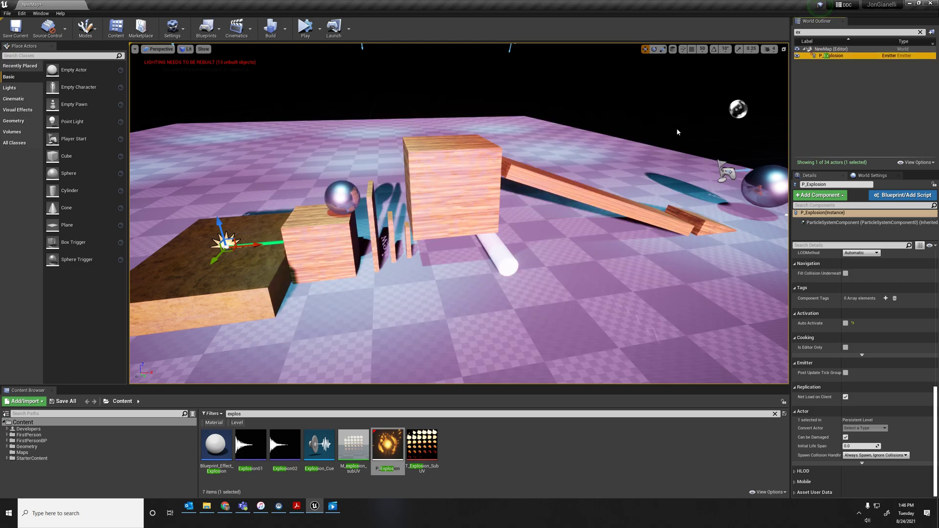
Simulate the level from a side view to check that the explosion triggers on the gold slab, and end the simulation
{"action": "right_click_drag", "start_coordinate": [318, 46], "coordinate": [342, 45]}
{"action": "left_click", "coordinate": [303, 27]}
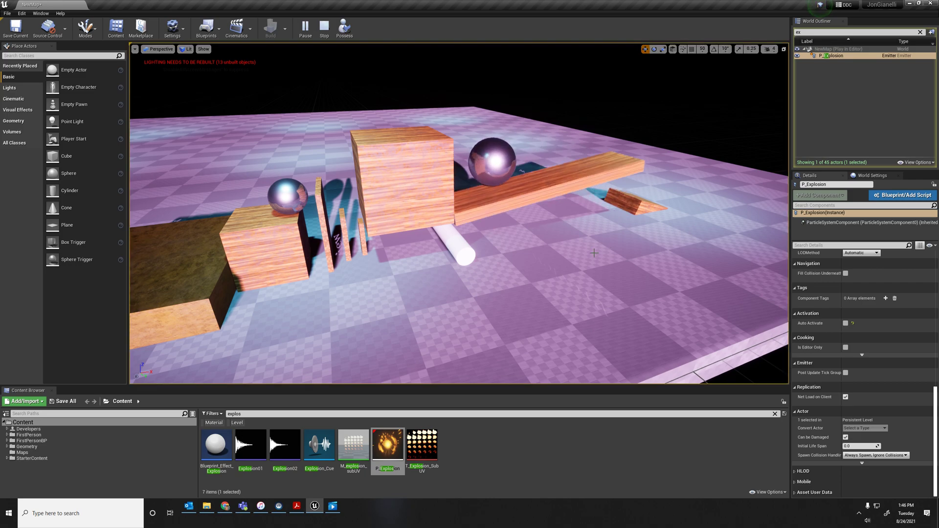
{"action": "mouse_move", "coordinate": [593, 253]}
{"action": "right_mouse_down"}
{"action": "mouse_move", "coordinate": [547, 253]}
{"action": "mouse_move", "coordinate": [578, 258]}
{"action": "right_mouse_up"}
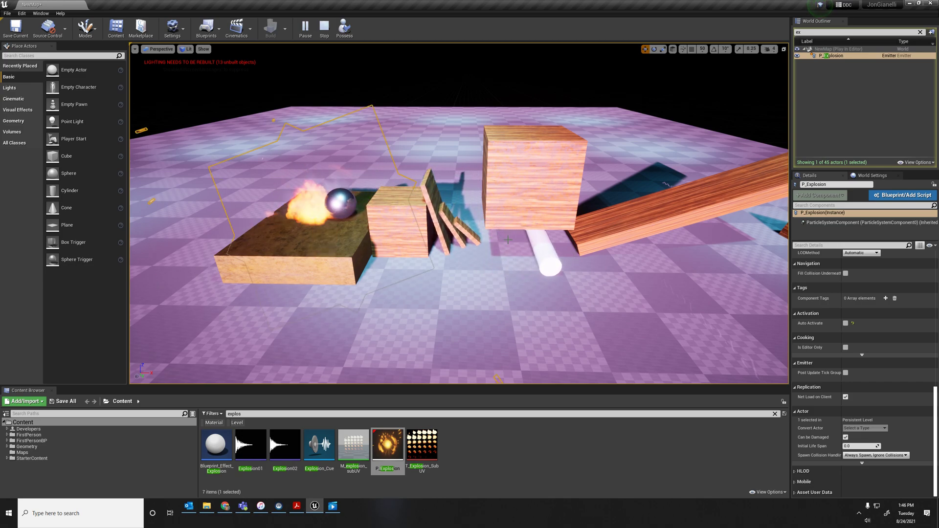
{"action": "key", "text": "Escape"}
Review the parts of the chain reaction by selecting the launching sphere, the smallest domino and the P_Explosion emitter in turn
{"action": "right_click", "coordinate": [801, 175]}
{"action": "right_click_drag", "start_coordinate": [697, 176], "coordinate": [743, 177]}
{"action": "left_click", "coordinate": [697, 175]}
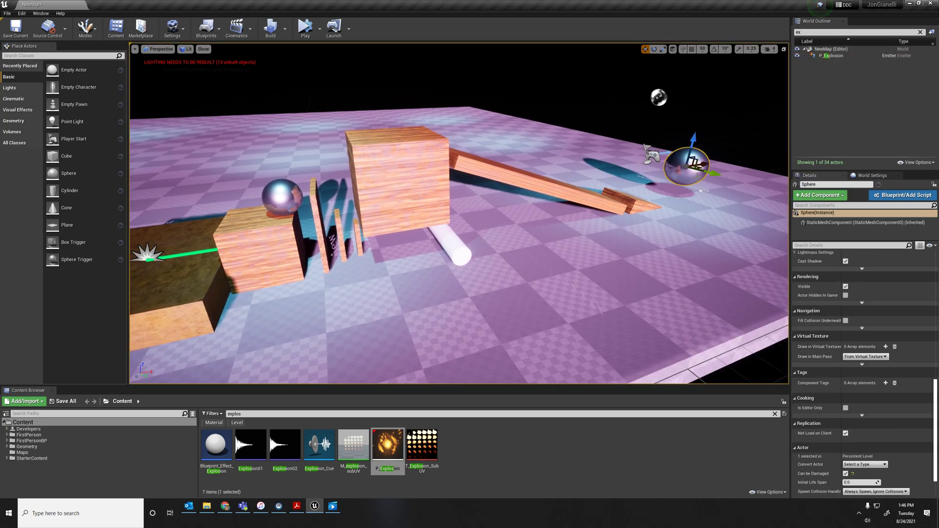
{"action": "right_click_drag", "start_coordinate": [587, 183], "coordinate": [552, 184]}
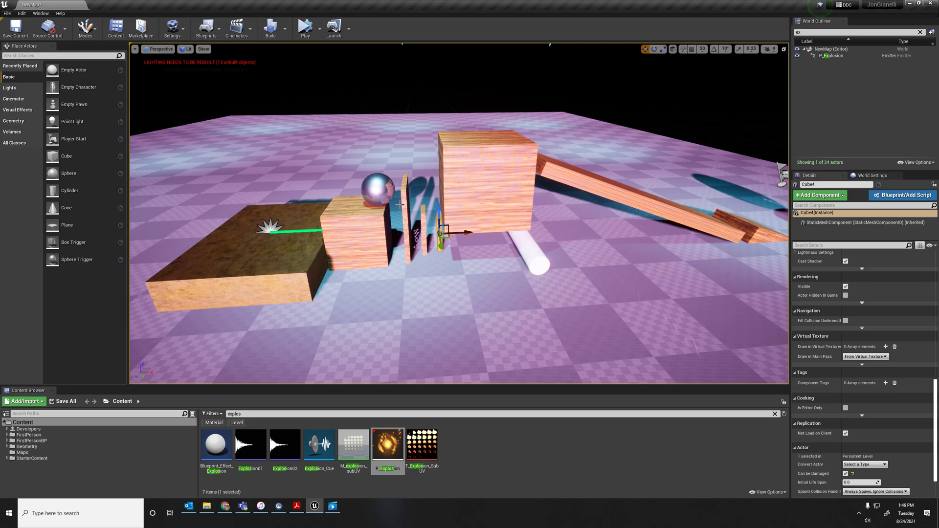
{"action": "left_click", "coordinate": [268, 226]}
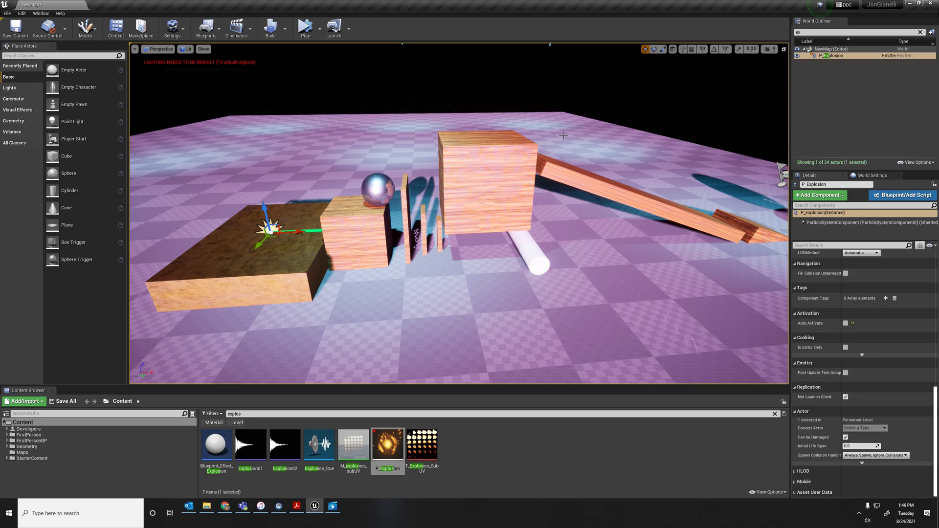
Place a cube on the empty floor beyond the gold slab and scale it into a wide, tall wall
{"action": "right_click_drag", "start_coordinate": [408, 280], "coordinate": [408, 280]}
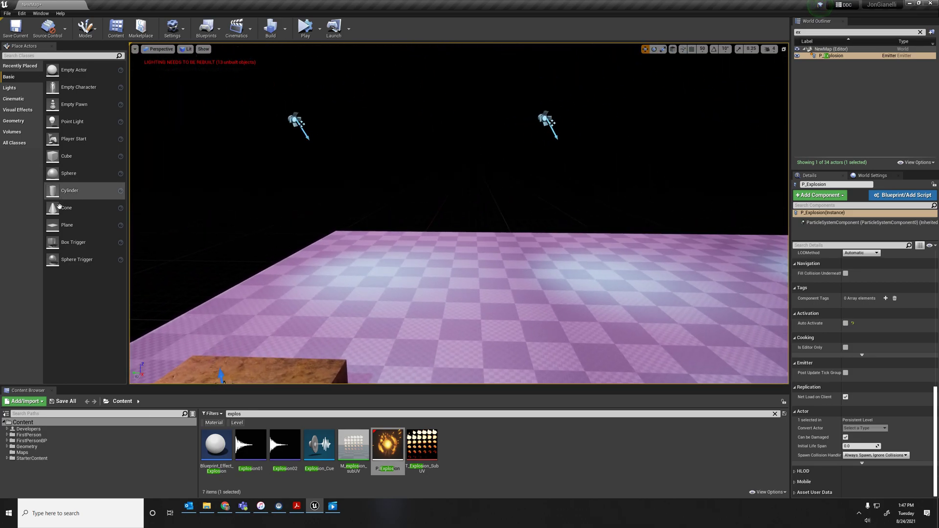
{"action": "left_click_drag", "start_coordinate": [67, 156], "coordinate": [469, 291]}
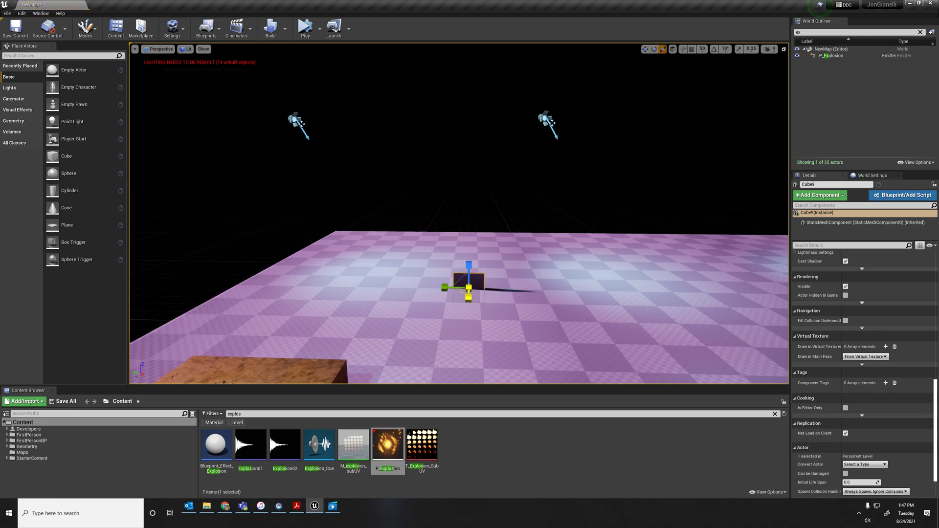
{"action": "left_click_drag", "start_coordinate": [458, 292], "coordinate": [421, 293]}
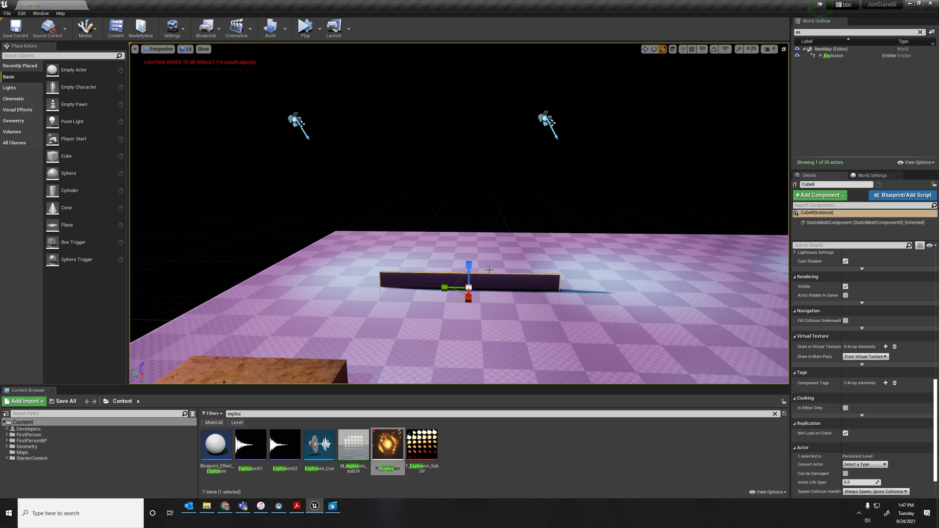
{"action": "left_click_drag", "start_coordinate": [475, 269], "coordinate": [476, 222]}
Tilt the new wall so it leans backward and raise it higher above the floor
{"action": "key", "text": "e"}
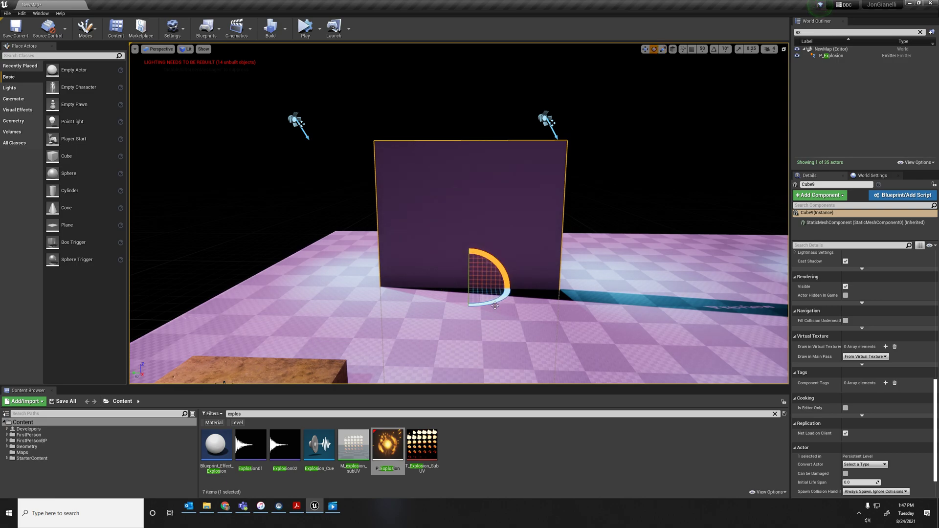
{"action": "left_click_drag", "start_coordinate": [496, 305], "coordinate": [447, 308]}
{"action": "mouse_move", "coordinate": [509, 287]}
{"action": "right_mouse_down"}
{"action": "mouse_move", "coordinate": [567, 289]}
{"action": "mouse_move", "coordinate": [506, 287]}
{"action": "right_mouse_up"}
{"action": "key", "text": "w"}
{"action": "left_click_drag", "start_coordinate": [440, 254], "coordinate": [438, 211]}
{"action": "key", "text": "r"}
Add a cube near one upper corner of the leaning wall, shape it into a long plank, and tilt it into a downhill ramp
{"action": "right_click_drag", "start_coordinate": [430, 171], "coordinate": [198, 139]}
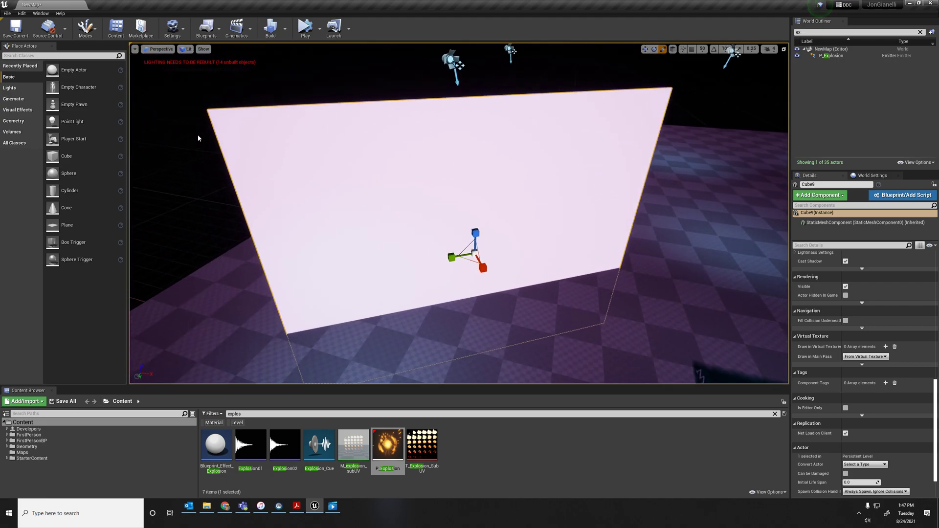
{"action": "left_click_drag", "start_coordinate": [54, 155], "coordinate": [356, 179]}
{"action": "key", "text": "e"}
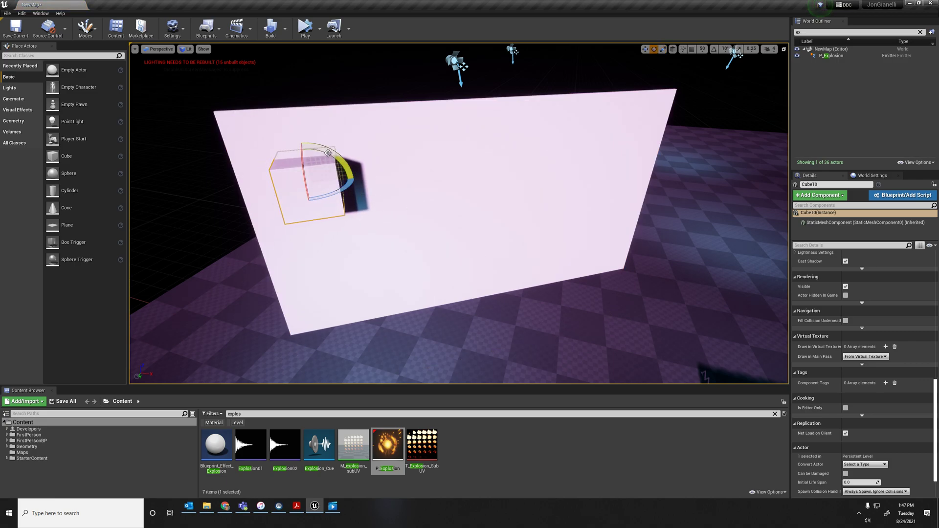
{"action": "left_click_drag", "start_coordinate": [306, 160], "coordinate": [305, 171]}
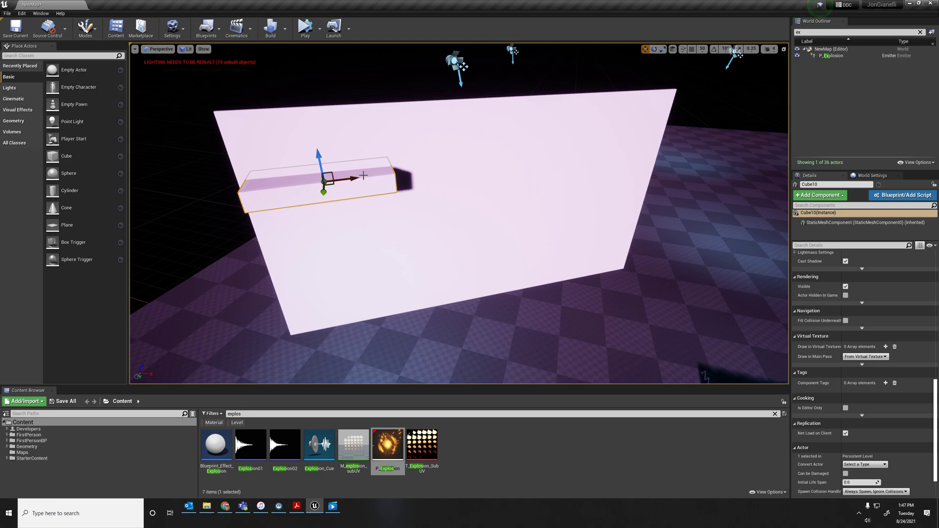
{"action": "left_click_drag", "start_coordinate": [361, 167], "coordinate": [294, 164]}
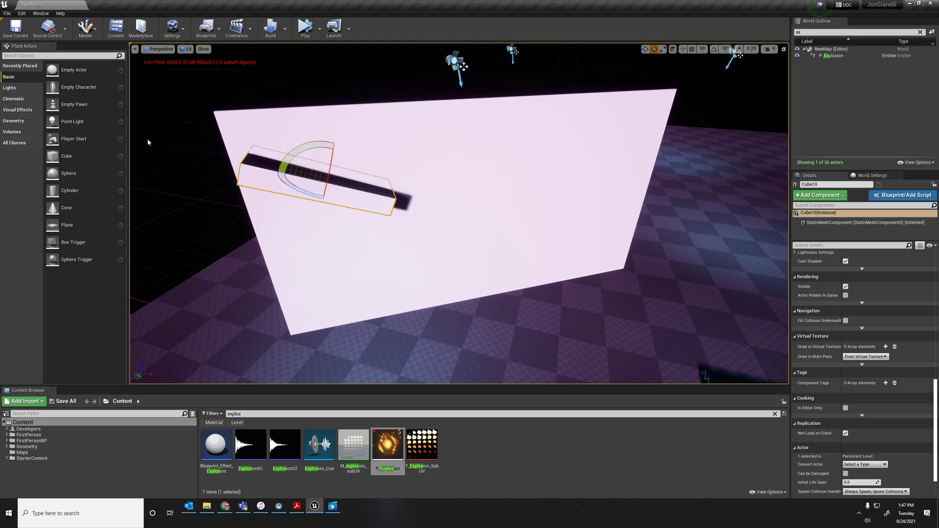
{"action": "key", "text": "ctrl+z"}
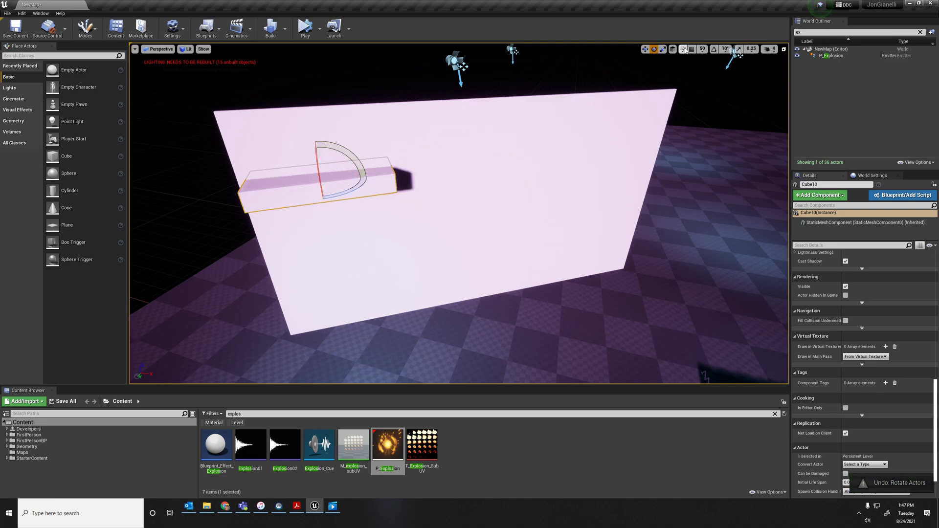
{"action": "left_click_drag", "start_coordinate": [361, 157], "coordinate": [367, 191]}
Place a sphere above the upper end of the ramp, clear of the wall, and turn on Simulate Physics for it
{"action": "left_click_drag", "start_coordinate": [68, 173], "coordinate": [273, 160]}
{"action": "key", "text": "r"}
{"action": "right_click_drag", "start_coordinate": [339, 131], "coordinate": [338, 131]}
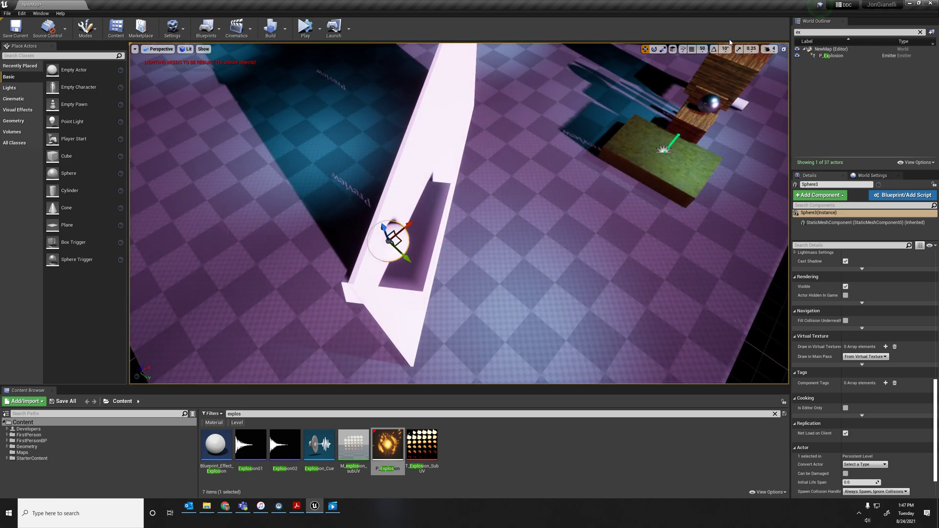
{"action": "left_click_drag", "start_coordinate": [410, 261], "coordinate": [433, 221]}
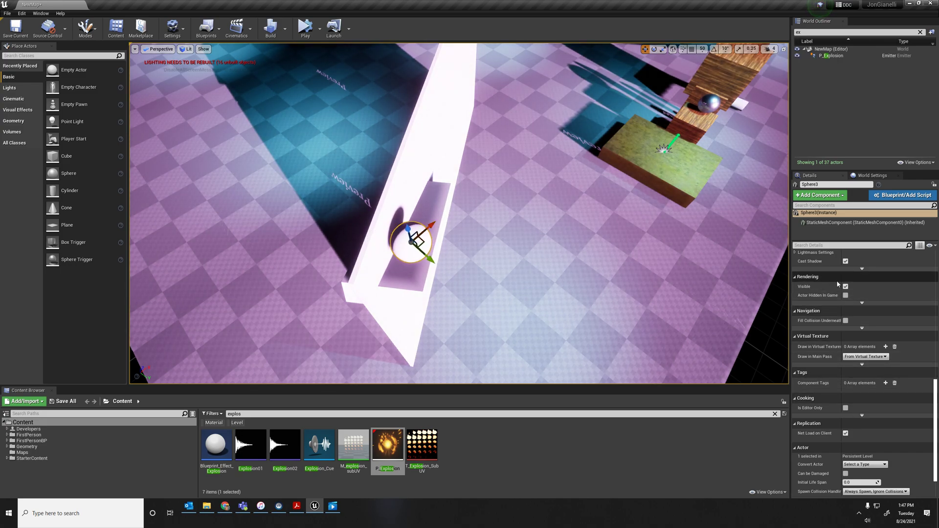
{"action": "scroll", "coordinate": [834, 357], "scroll_direction": "up", "scroll_amount": 5}
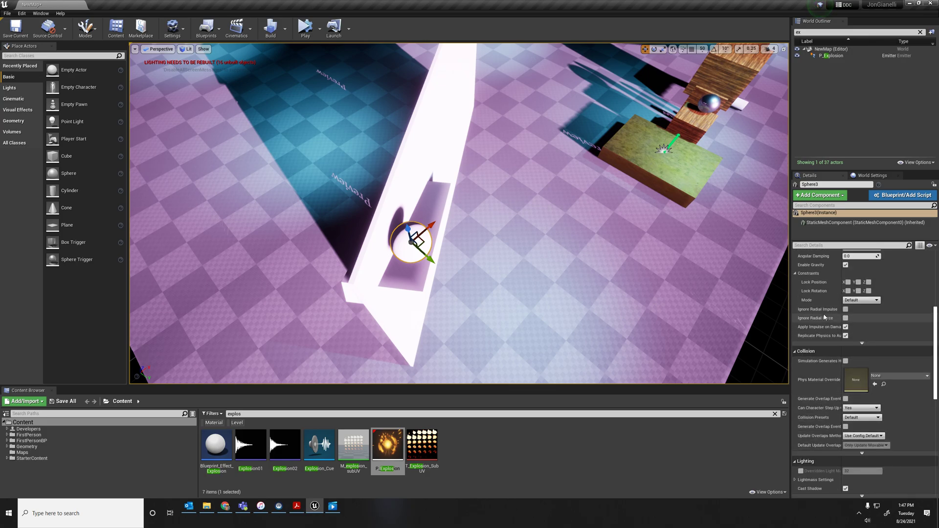
{"action": "scroll", "coordinate": [825, 308], "scroll_direction": "up", "scroll_amount": 3}
{"action": "left_click", "coordinate": [845, 323]}
Reposition the ramp under the sphere and scale it wider so it sticks out farther from the wall
{"action": "right_click_drag", "start_coordinate": [453, 251], "coordinate": [453, 251]}
{"action": "left_click", "coordinate": [455, 208]}
{"action": "right_click_drag", "start_coordinate": [462, 189], "coordinate": [462, 190]}
{"action": "left_click_drag", "start_coordinate": [462, 190], "coordinate": [462, 197]}
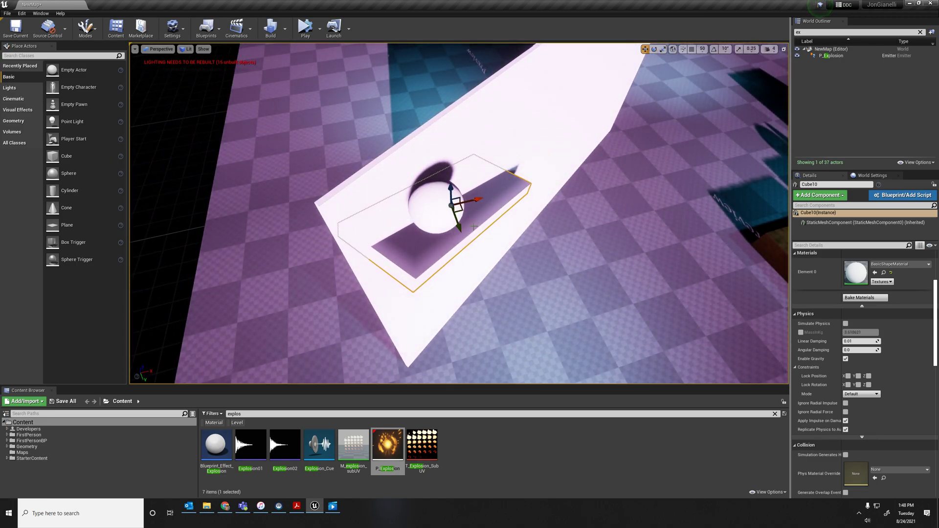
{"action": "left_click_drag", "start_coordinate": [470, 218], "coordinate": [489, 226]}
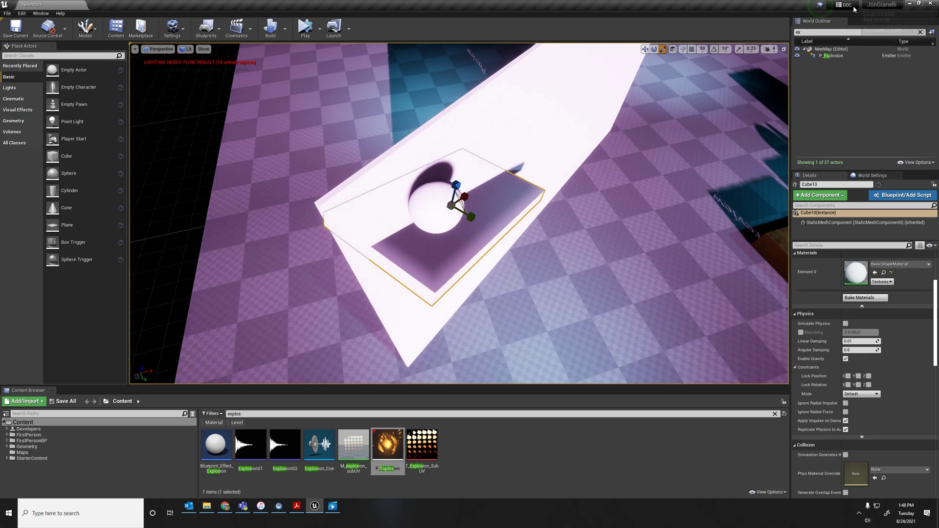
Simulate the level to check how the sphere rolls down the ramp, and end the simulation
{"action": "left_click", "coordinate": [305, 30]}
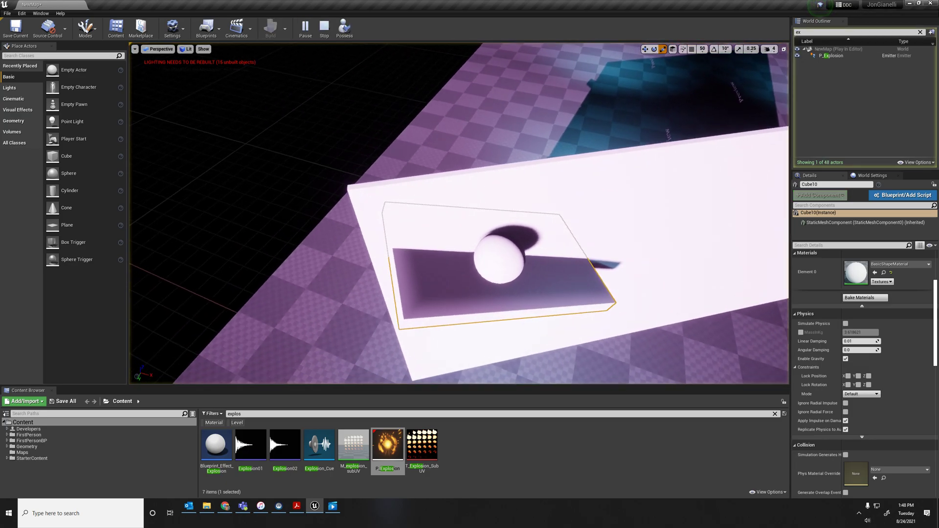
{"action": "right_click_drag", "start_coordinate": [585, 184], "coordinate": [606, 167]}
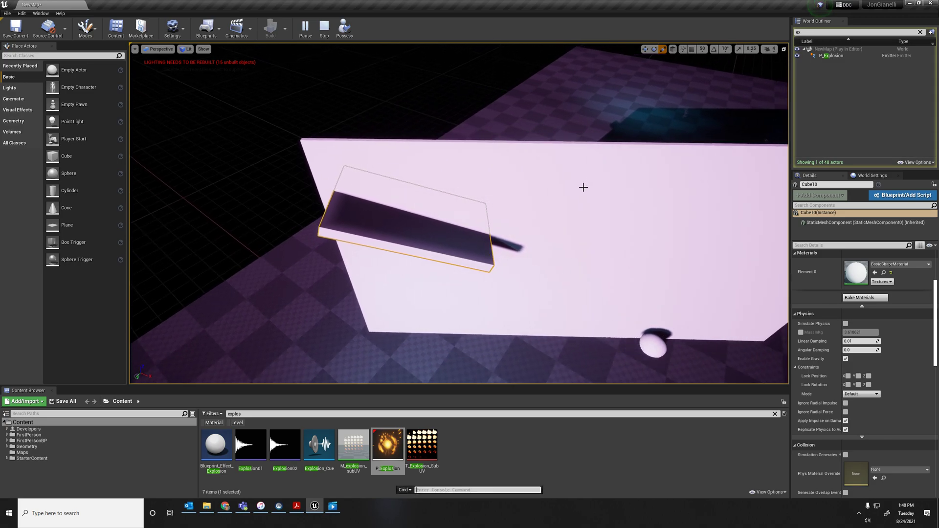
{"action": "key", "text": "Escape"}
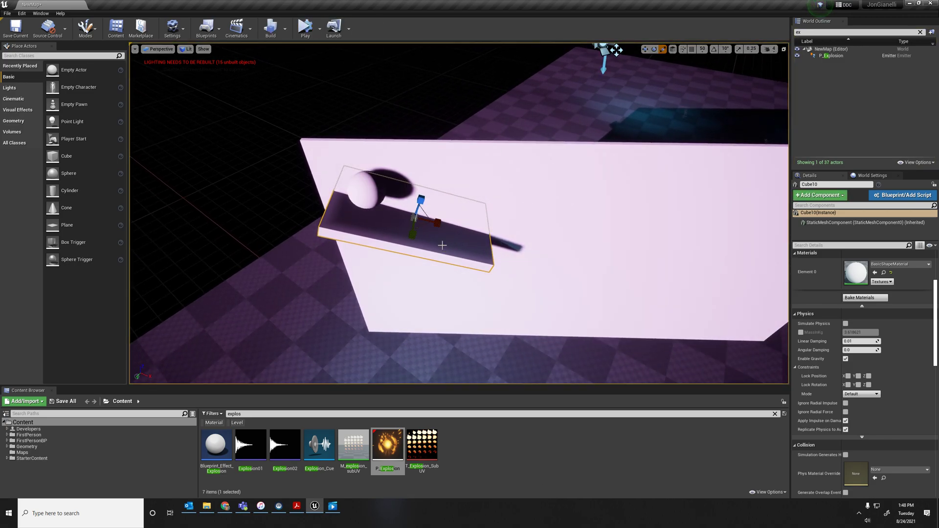
Duplicate the ramp beyond its lower end, change the copy's slope to form a second ledge, and test the sphere's path in simulation
{"action": "left_click", "coordinate": [672, 49]}
{"action": "left_click_drag", "start_coordinate": [418, 215], "coordinate": [574, 254], "text": "alt"}
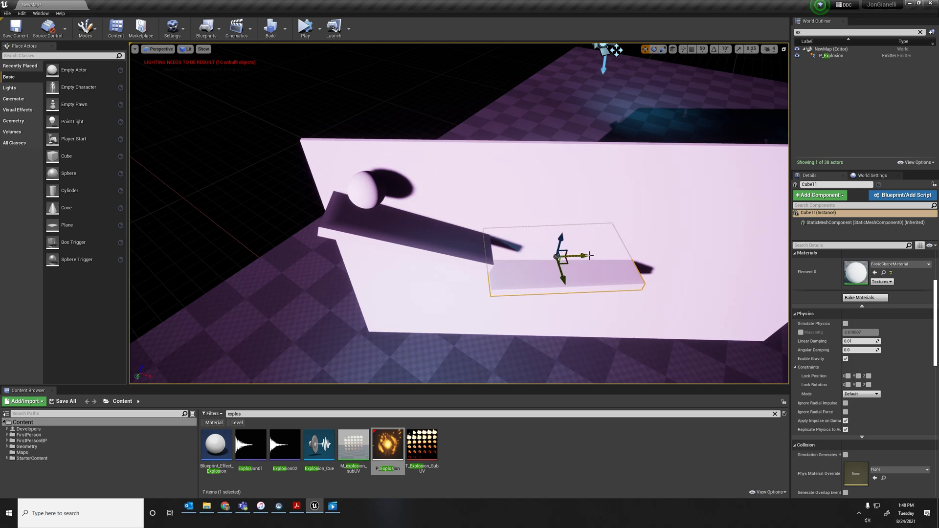
{"action": "left_click", "coordinate": [300, 35]}
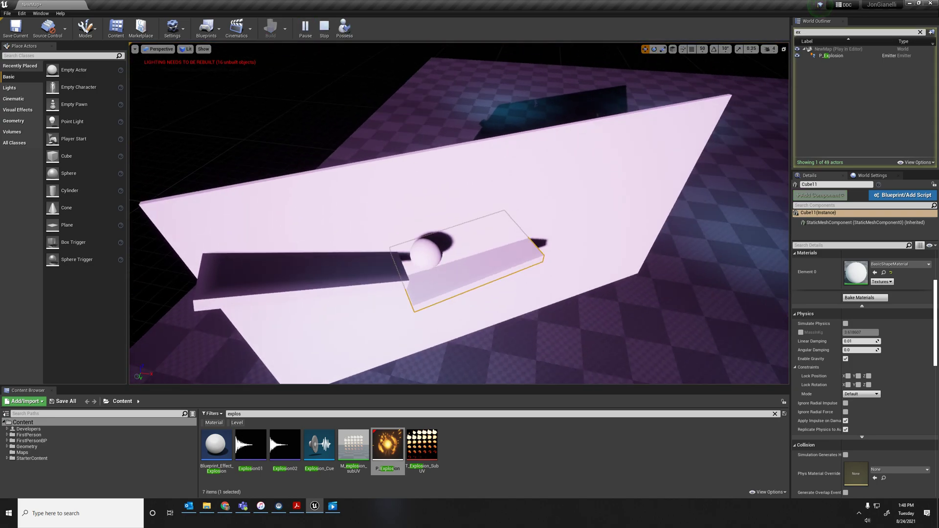
{"action": "key", "text": "Escape"}
Duplicate the upper ramp and turn the copy into a guard rail along the ramp's outer edge
{"action": "right_click_drag", "start_coordinate": [487, 270], "coordinate": [426, 60]}
{"action": "left_click", "coordinate": [448, 264]}
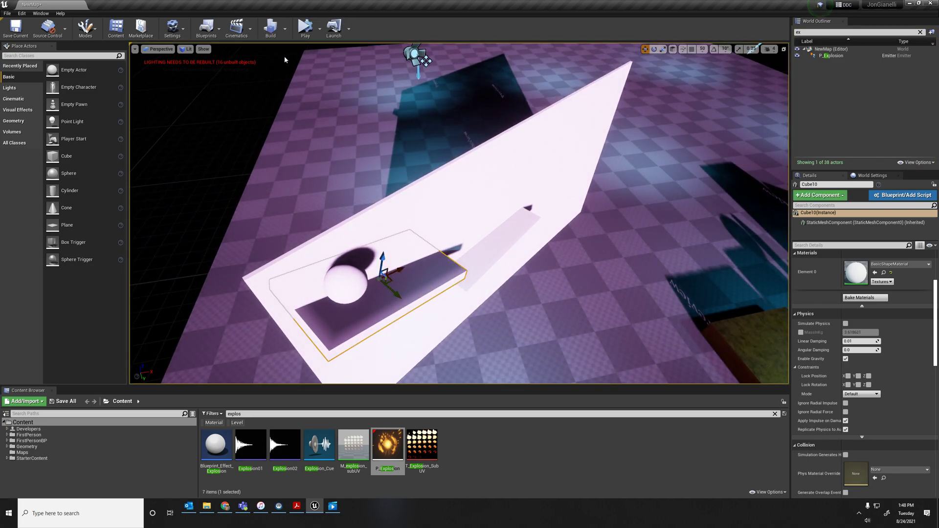
{"action": "mouse_move", "coordinate": [404, 292]}
{"action": "left_mouse_down", "text": "alt"}
{"action": "mouse_move", "coordinate": [479, 342]}
{"action": "mouse_move", "coordinate": [458, 348]}
{"action": "mouse_move", "coordinate": [420, 292]}
{"action": "left_mouse_up", "text": "alt"}
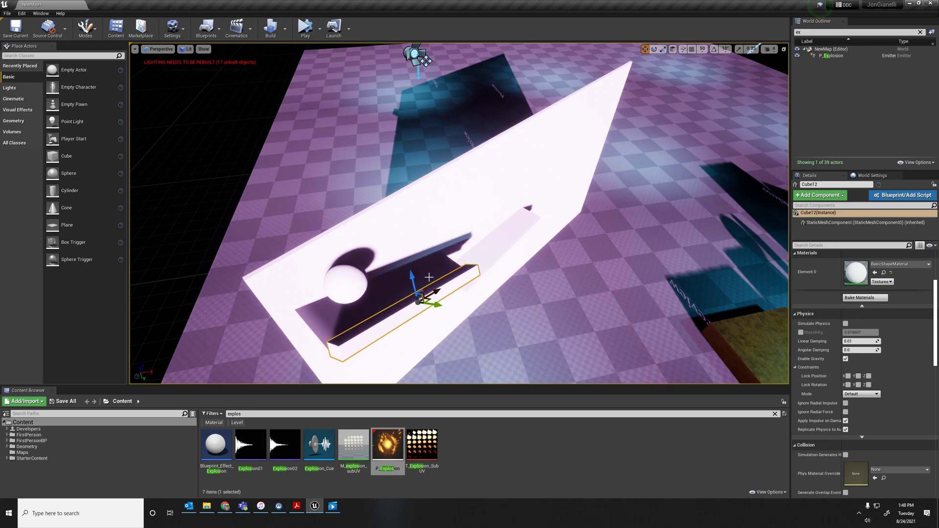
Simulate the level to test the sphere's run along the railed ramp, and end the simulation
{"action": "right_click_drag", "start_coordinate": [412, 283], "coordinate": [459, 307]}
{"action": "left_click", "coordinate": [303, 27]}
{"action": "right_click_drag", "start_coordinate": [512, 222], "coordinate": [523, 247]}
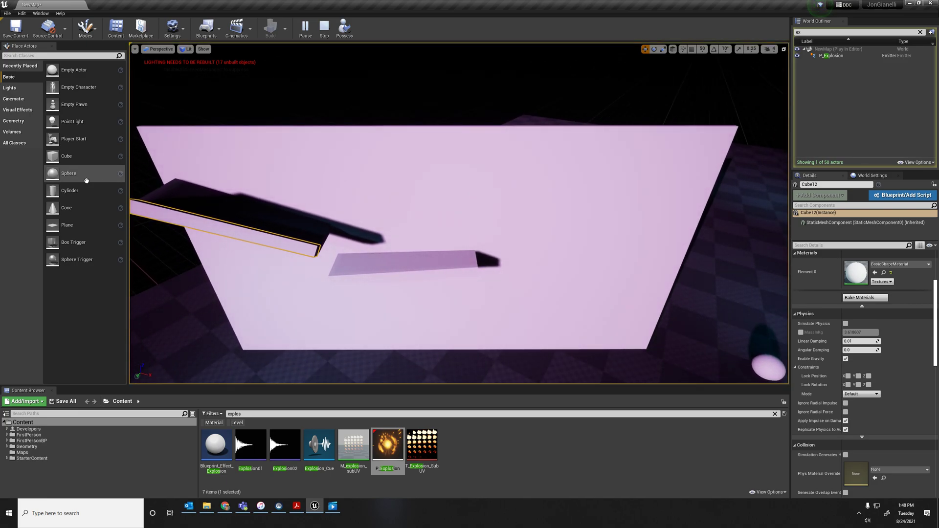
{"action": "right_click_drag", "start_coordinate": [518, 194], "coordinate": [497, 189]}
{"action": "key", "text": "Escape"}
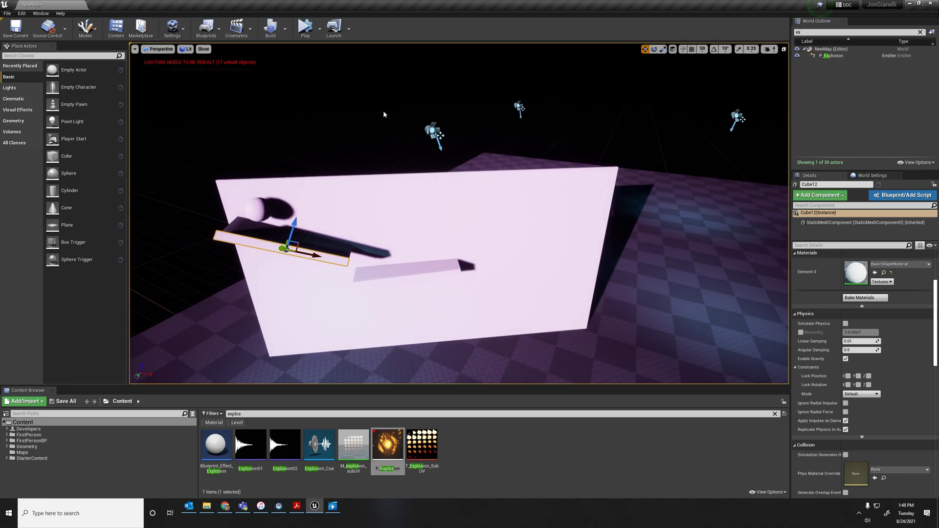
{"action": "right_click_drag", "start_coordinate": [533, 352], "coordinate": [484, 327]}
{"action": "right_click_drag", "start_coordinate": [357, 151], "coordinate": [358, 150]}
{"action": "right_click_drag", "start_coordinate": [363, 262], "coordinate": [358, 162]}
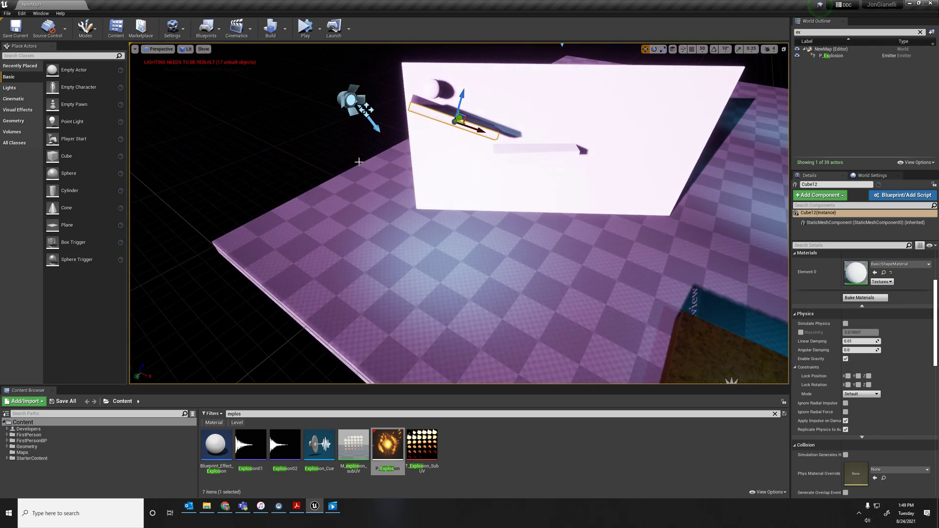
{"action": "right_click_drag", "start_coordinate": [627, 214], "coordinate": [516, 258]}
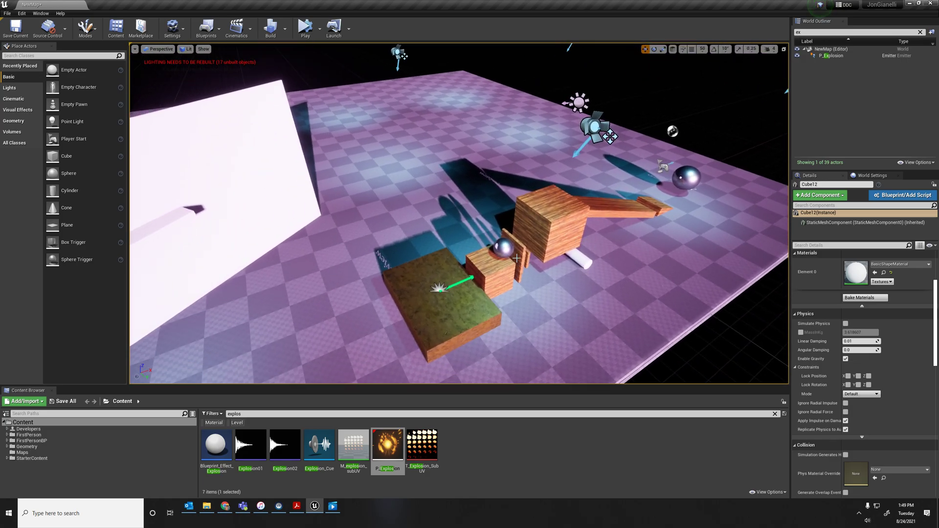